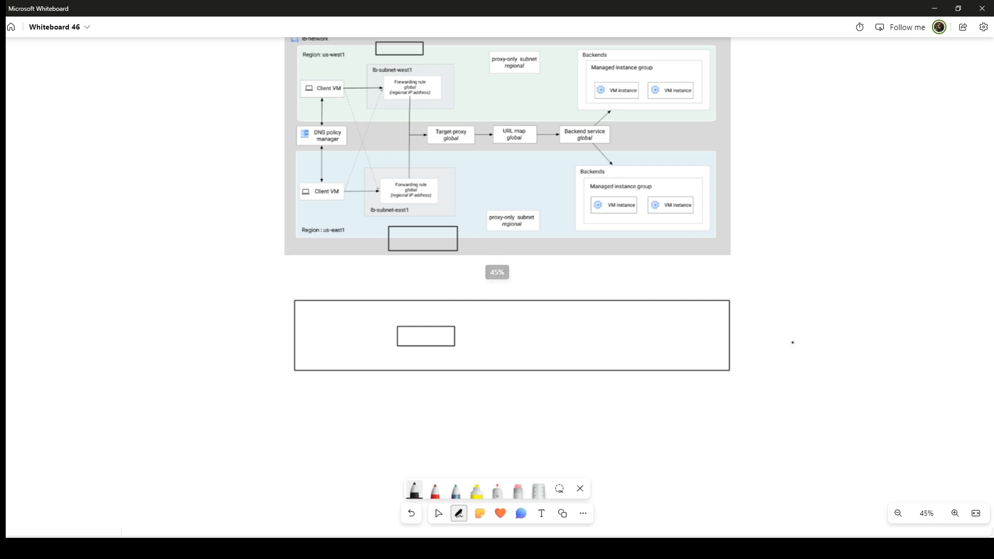
Cross out the us-west1 region label and draw a short line at the box above lb-subnet-west1 on the diagram.
{"action": "left_click", "coordinate": [438, 513]}
{"action": "left_click_drag", "start_coordinate": [843, 216], "coordinate": [826, 258]}
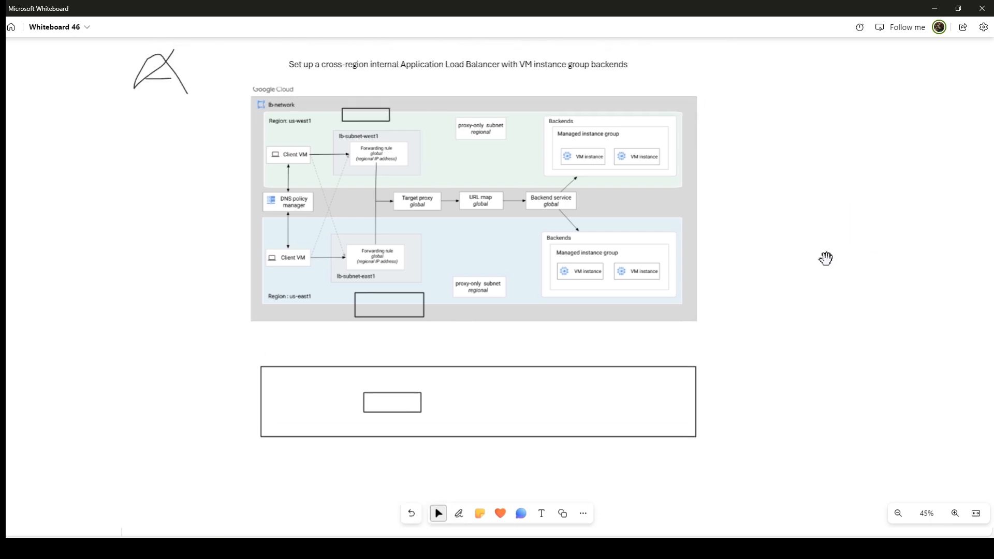
{"action": "left_click", "coordinate": [508, 144]}
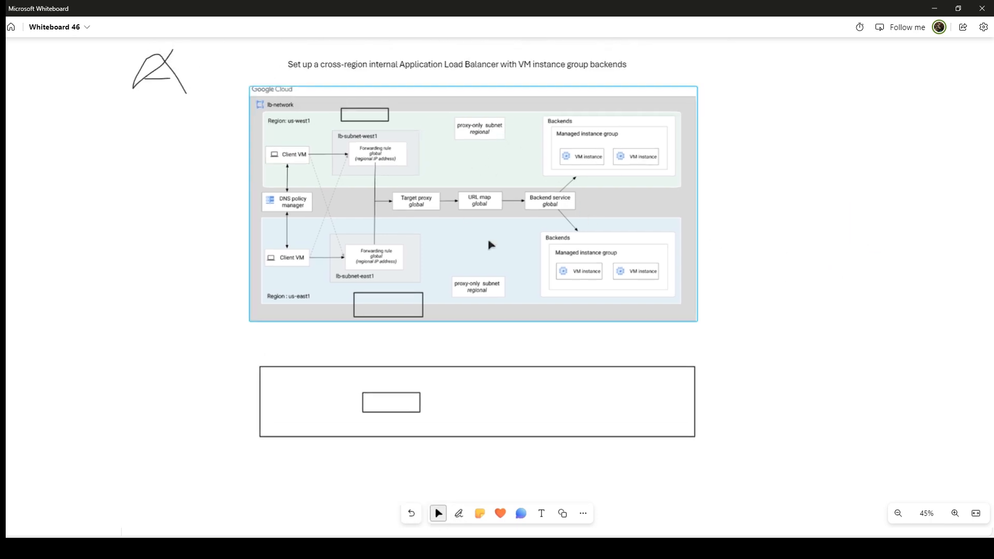
{"action": "left_click", "coordinate": [502, 381]}
{"action": "left_click", "coordinate": [459, 513]}
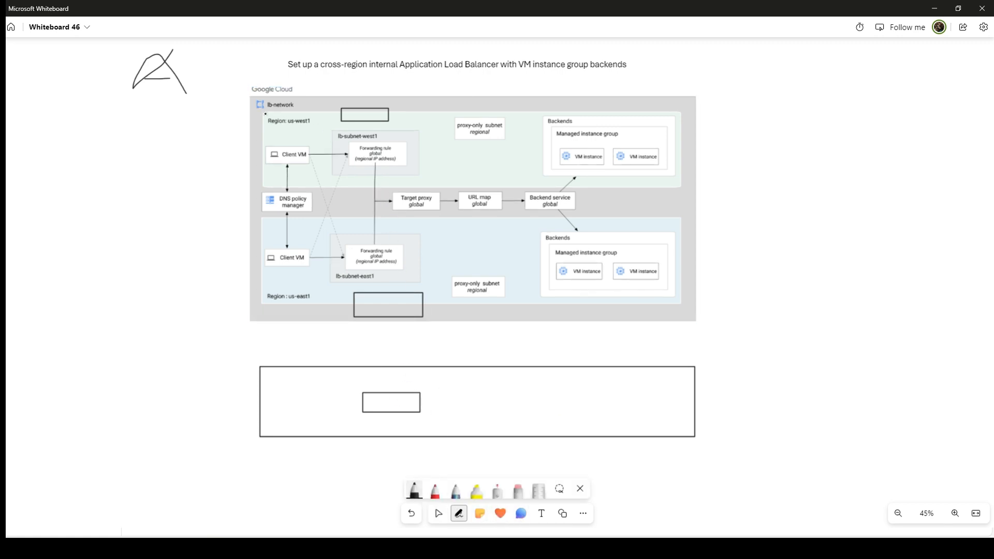
{"action": "mouse_move", "coordinate": [264, 112]}
{"action": "left_mouse_down"}
{"action": "mouse_move", "coordinate": [293, 144]}
{"action": "mouse_move", "coordinate": [262, 151]}
{"action": "left_mouse_up"}
{"action": "left_click_drag", "start_coordinate": [334, 115], "coordinate": [352, 114]}
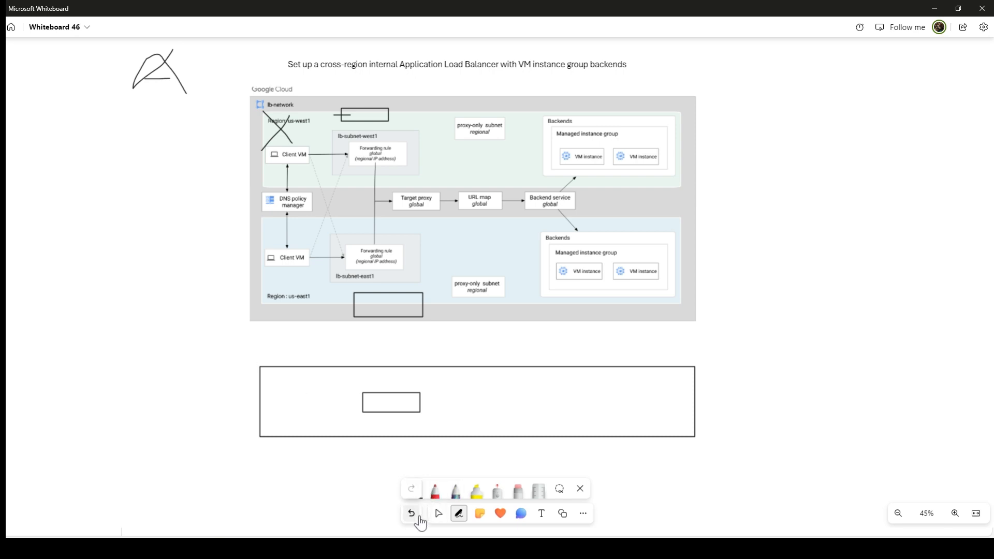
Undo all freehand marks and boxes drawn on and around the load balancer diagram.
{"action": "left_click", "coordinate": [438, 515]}
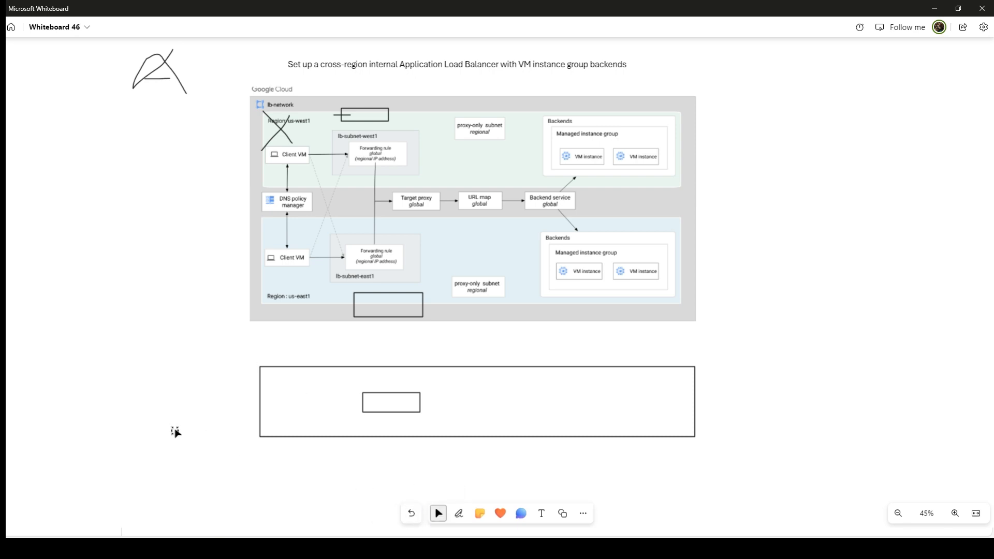
{"action": "key", "text": "ctrl+z"}
{"action": "key", "text": "ctrl+z"}
{"action": "key", "text": "ctrl+z"}
{"action": "key", "text": "ctrl+z"}
{"action": "key", "text": "ctrl+z"}
{"action": "key", "text": "ctrl+z"}
{"action": "key", "text": "ctrl+z"}
{"action": "key", "text": "ctrl+z"}
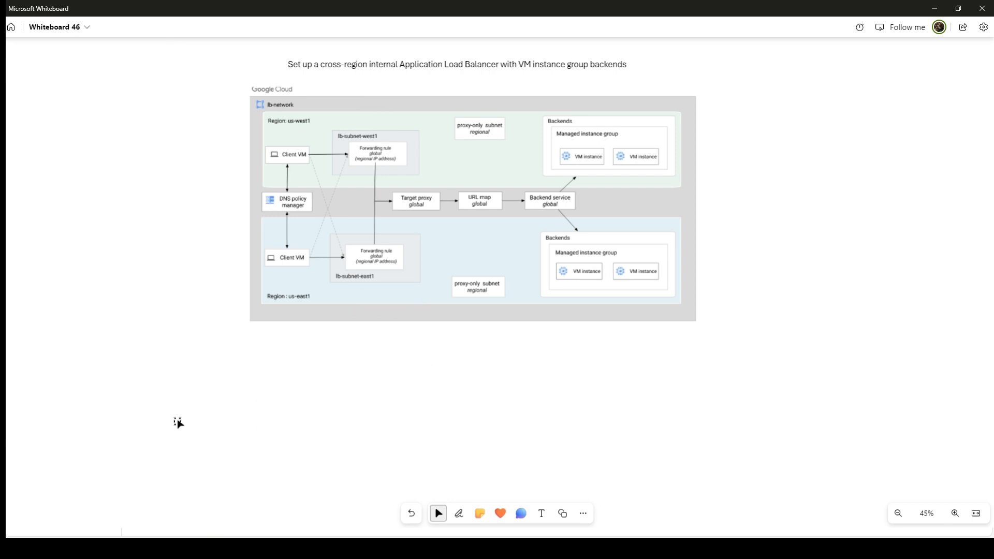
Switch to the browser's cross-region internal Application Load Balancer guide and examine the setup overview diagram and its explanation.
{"action": "left_click_drag", "start_coordinate": [182, 328], "coordinate": [164, 386]}
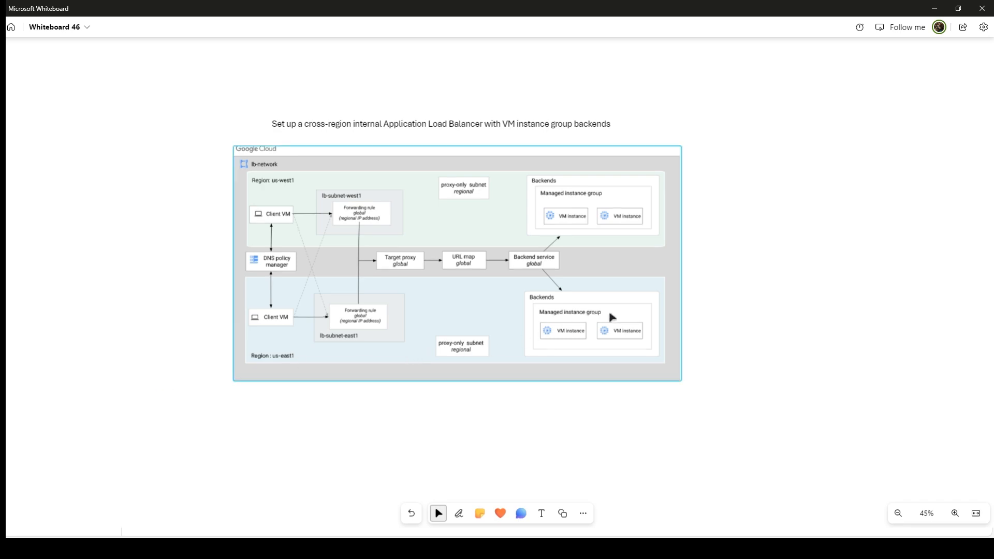
{"action": "left_click", "coordinate": [935, 8]}
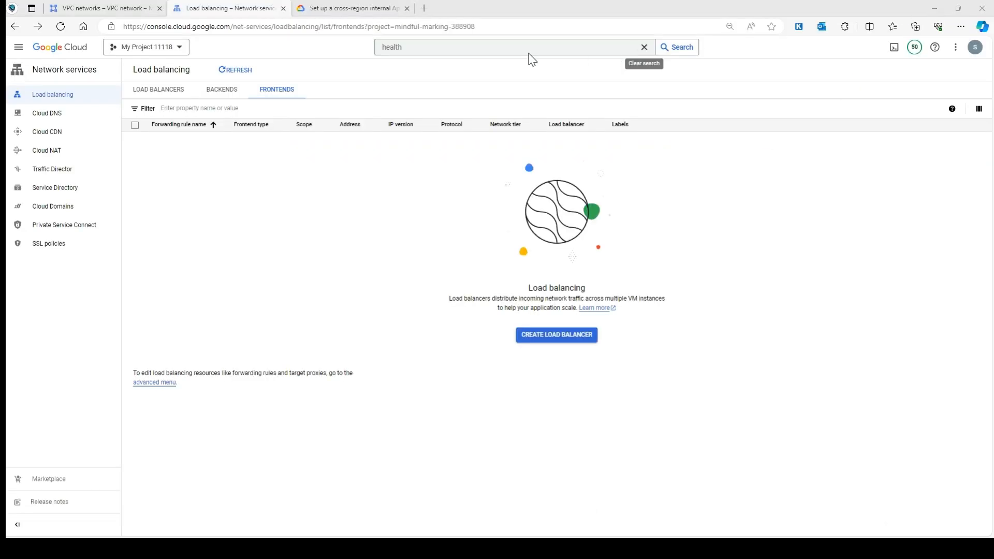
{"action": "left_click", "coordinate": [352, 9]}
{"action": "left_click", "coordinate": [226, 300]}
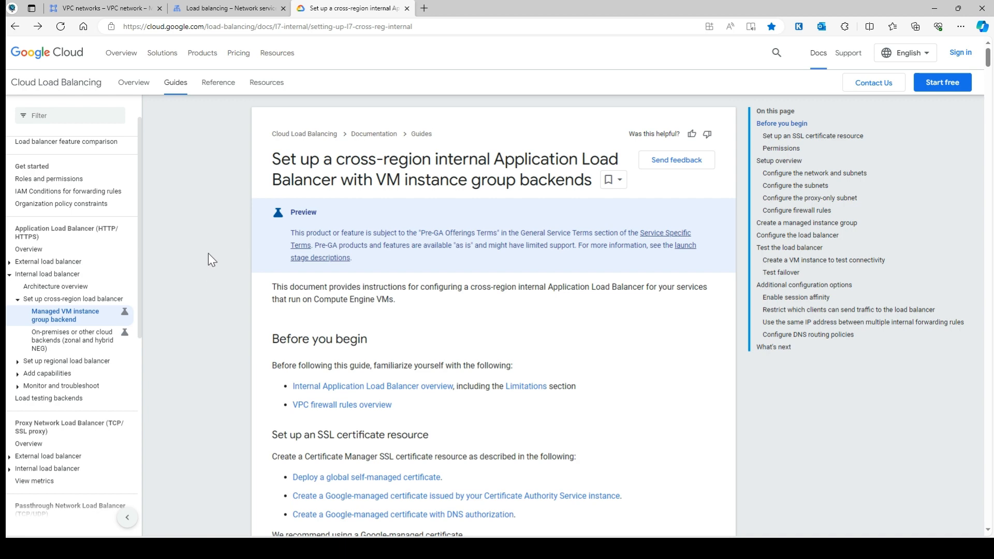
{"action": "scroll", "coordinate": [212, 253], "scroll_direction": "down", "scroll_amount": 2}
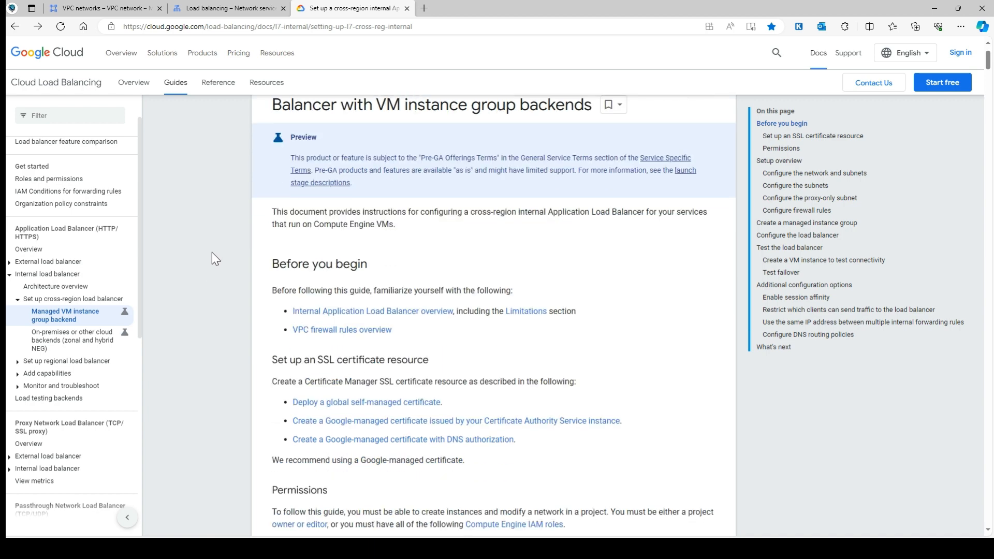
{"action": "scroll", "coordinate": [213, 253], "scroll_direction": "down", "scroll_amount": 8}
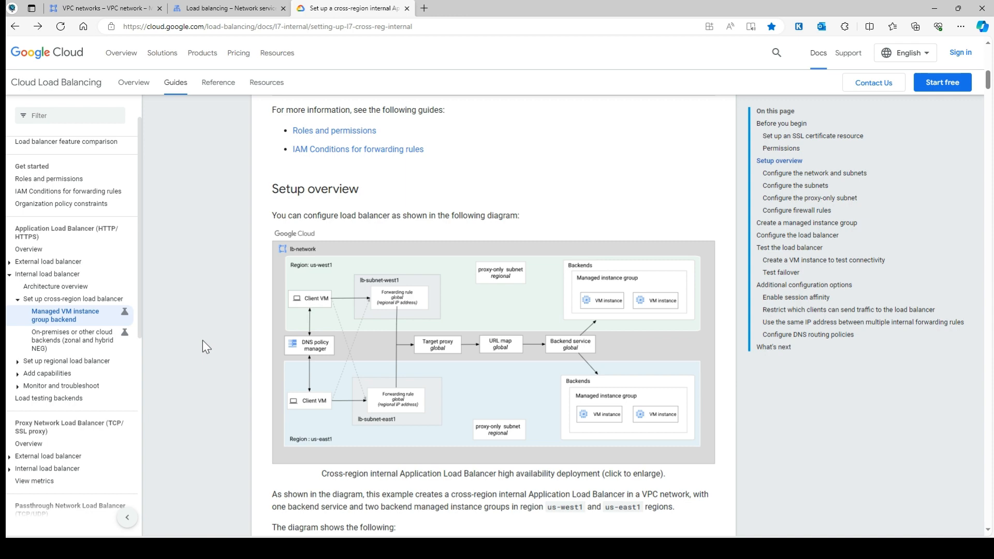
{"action": "scroll", "coordinate": [442, 270], "scroll_direction": "down", "scroll_amount": 5}
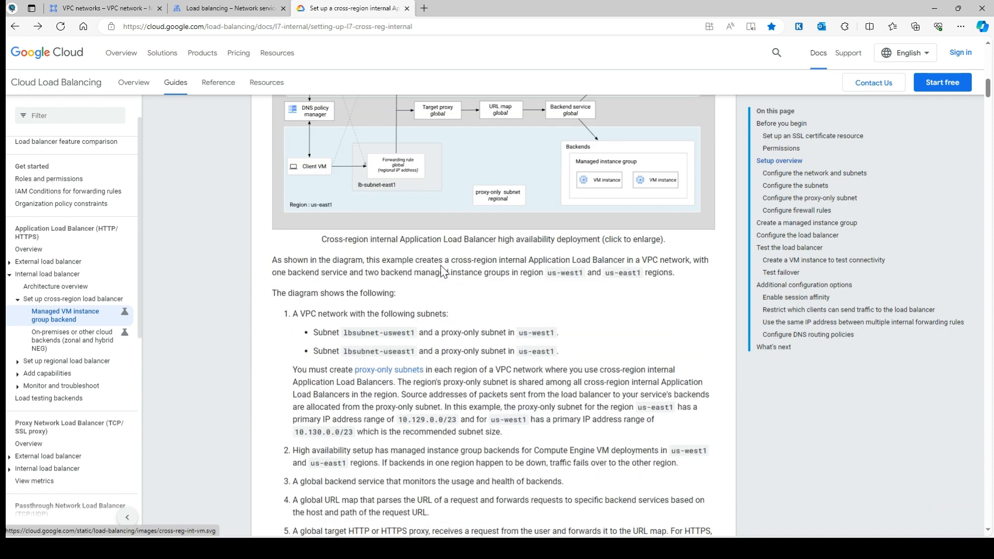
{"action": "scroll", "coordinate": [442, 266], "scroll_direction": "up", "scroll_amount": 3}
{"action": "scroll", "coordinate": [442, 267], "scroll_direction": "down", "scroll_amount": 6}
{"action": "scroll", "coordinate": [442, 270], "scroll_direction": "up", "scroll_amount": 8}
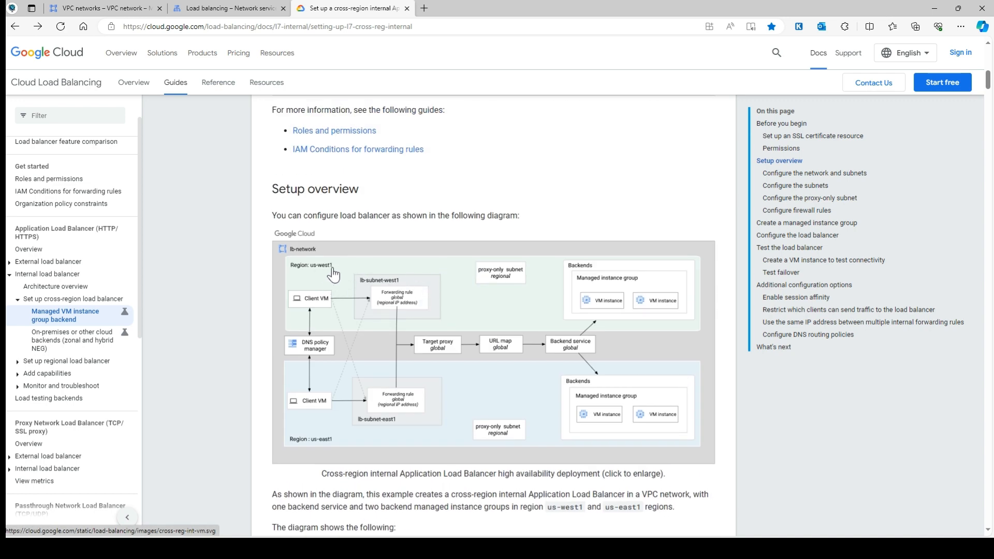
Read the guide's network and subnet configuration, including the backend and proxy subnet names and IP ranges.
{"action": "scroll", "coordinate": [389, 375], "scroll_direction": "down", "scroll_amount": 10}
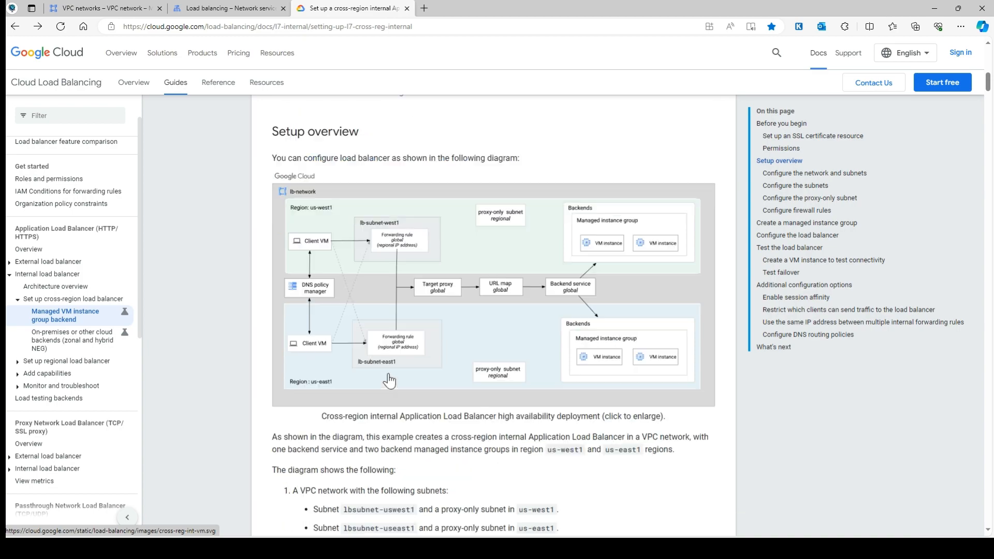
{"action": "scroll", "coordinate": [390, 375], "scroll_direction": "down", "scroll_amount": 4}
{"action": "scroll", "coordinate": [389, 381], "scroll_direction": "up", "scroll_amount": 3}
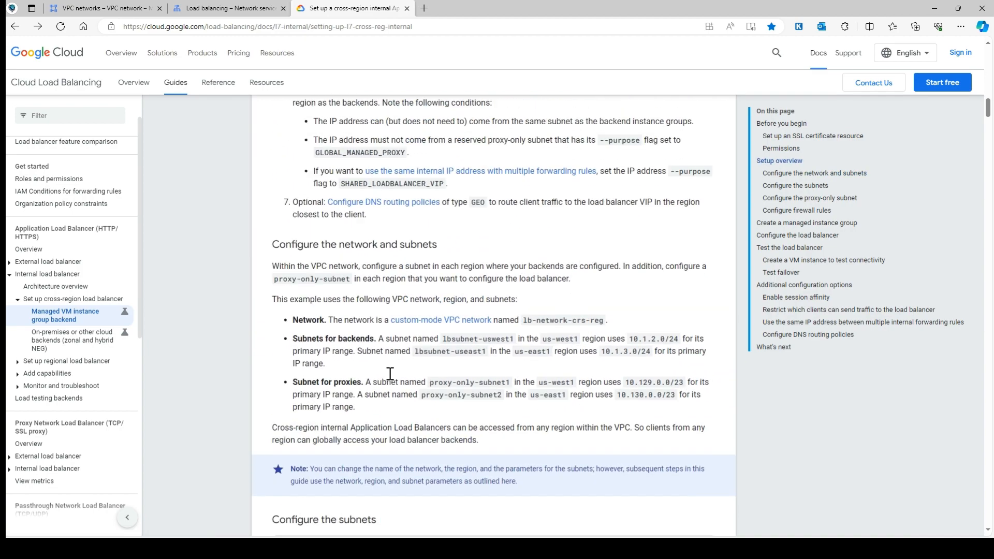
{"action": "scroll", "coordinate": [392, 337], "scroll_direction": "down", "scroll_amount": 3}
{"action": "scroll", "coordinate": [394, 301], "scroll_direction": "up", "scroll_amount": 2}
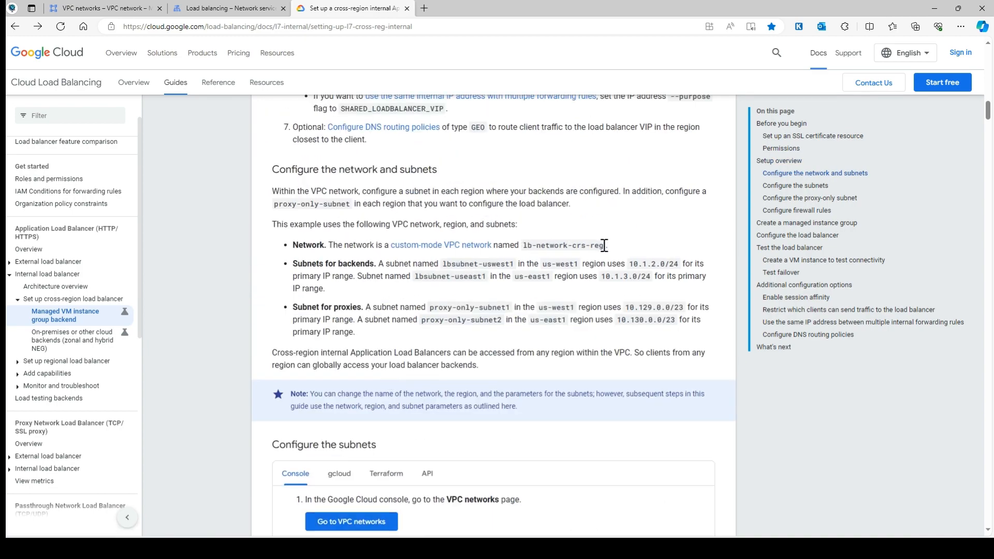
Highlight the network name lb-network-crs-reg in the guide and open that VPC network's details in the console.
{"action": "left_click_drag", "start_coordinate": [604, 246], "coordinate": [522, 245]}
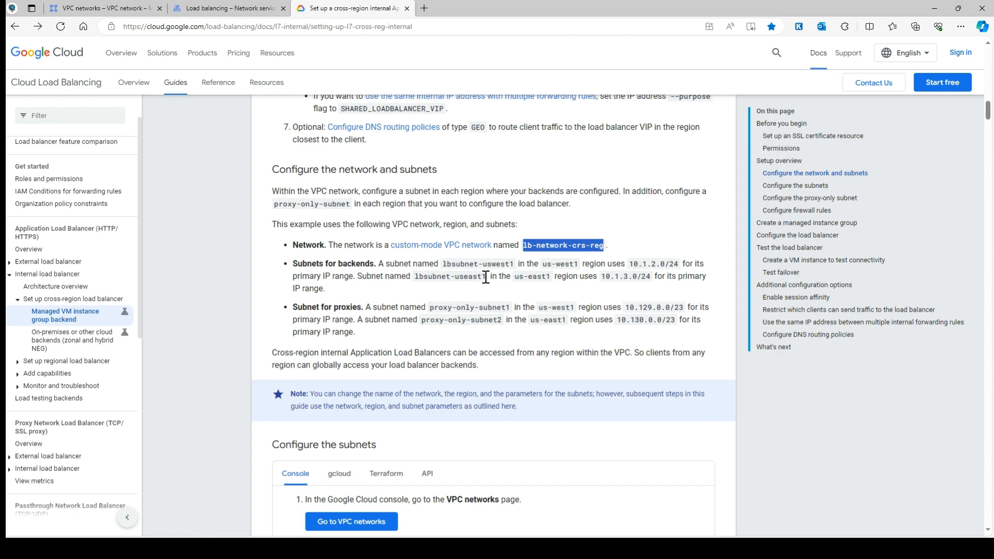
{"action": "left_click", "coordinate": [99, 4]}
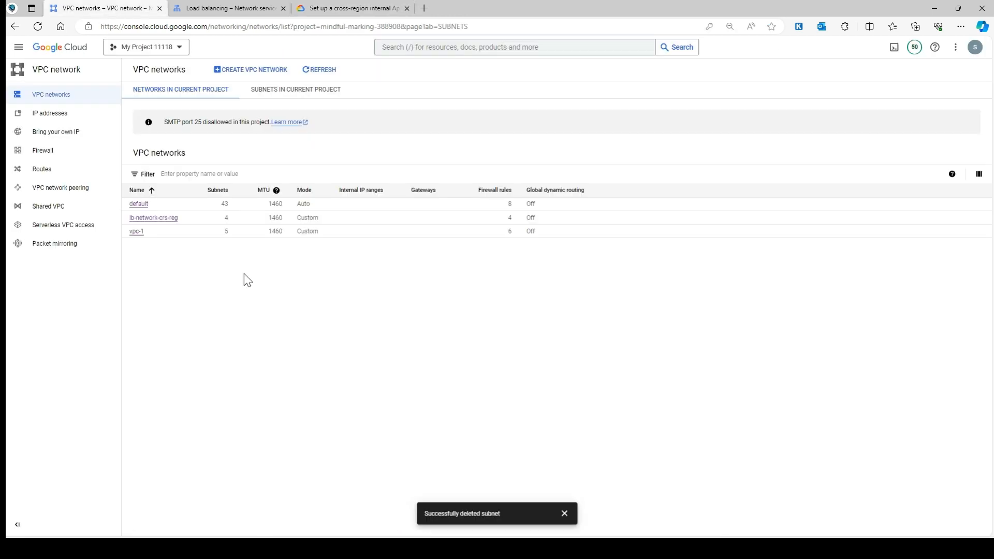
{"action": "left_click", "coordinate": [166, 220]}
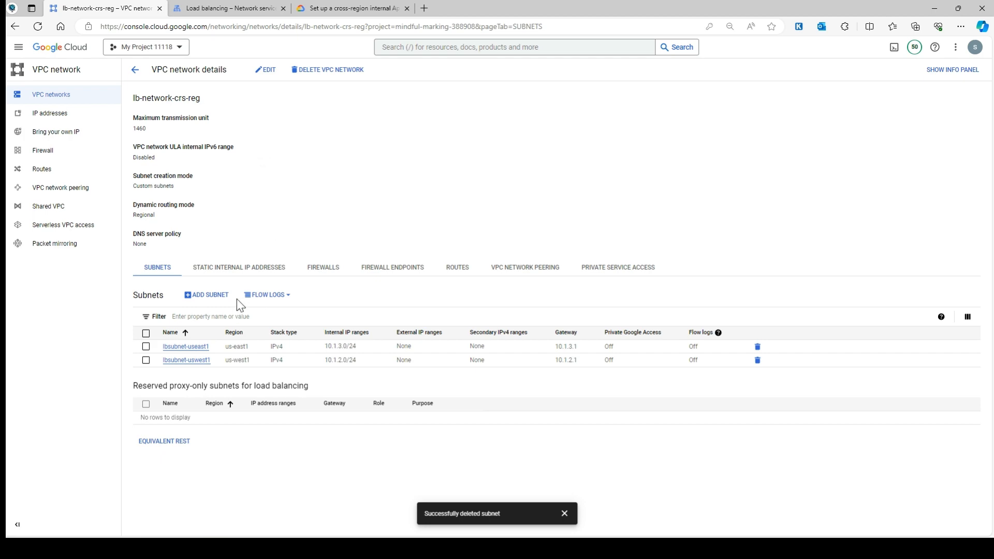
Return to the guide and examine the console instructions for configuring the lbsubnet-uswest1 and lbsubnet-useast1 backend subnets.
{"action": "left_click", "coordinate": [331, 8]}
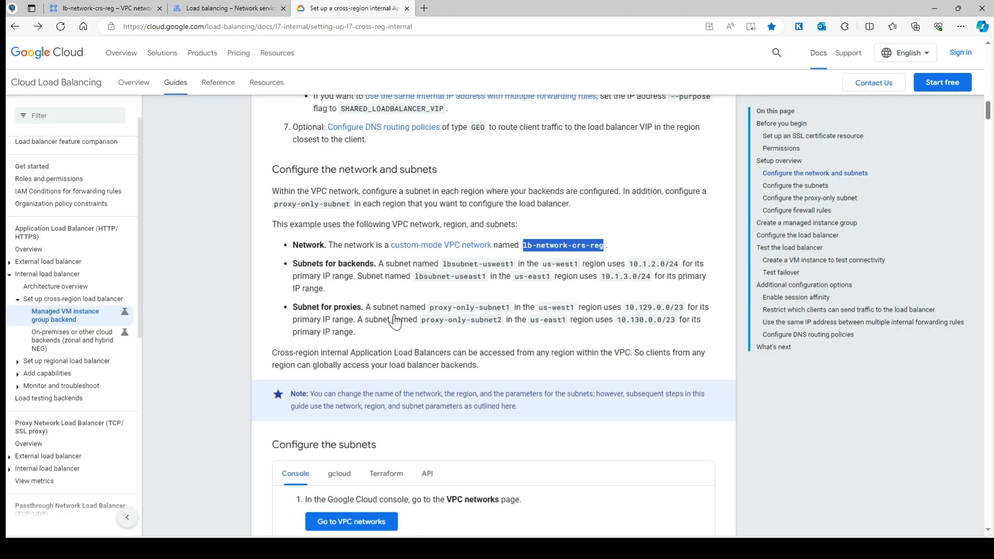
{"action": "scroll", "coordinate": [395, 326], "scroll_direction": "down", "scroll_amount": 3}
{"action": "scroll", "coordinate": [395, 327], "scroll_direction": "up", "scroll_amount": 2}
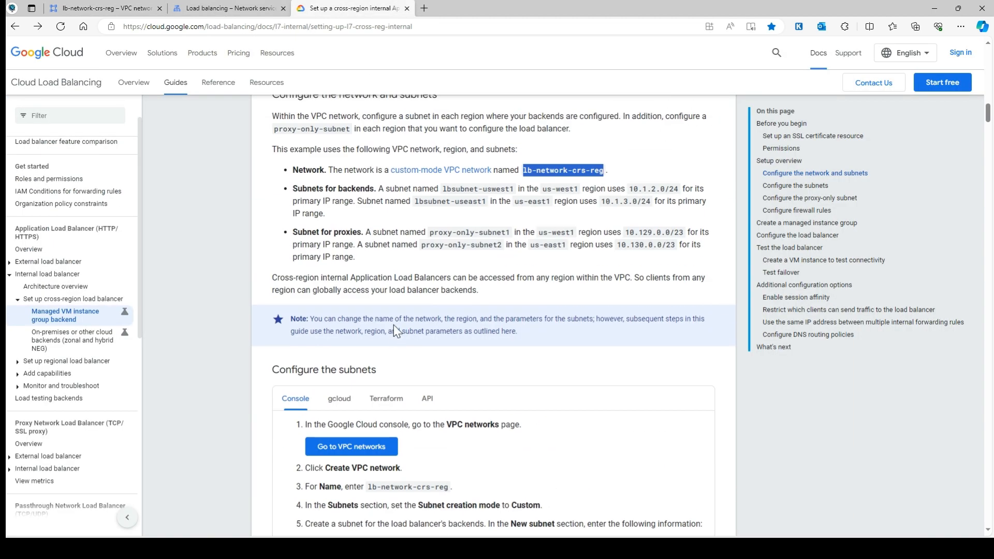
{"action": "scroll", "coordinate": [394, 327], "scroll_direction": "down", "scroll_amount": 5}
{"action": "scroll", "coordinate": [375, 306], "scroll_direction": "up", "scroll_amount": 2}
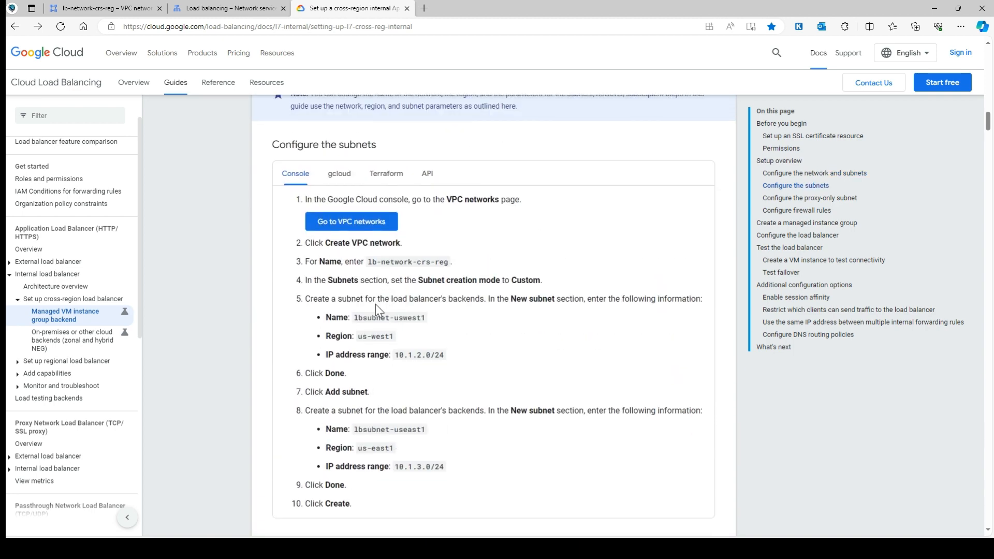
{"action": "scroll", "coordinate": [365, 266], "scroll_direction": "down", "scroll_amount": 4}
{"action": "scroll", "coordinate": [362, 175], "scroll_direction": "up", "scroll_amount": 4}
Examine the guide's proxy-only subnet section and its gcloud commands for proxy-only-subnet1 and proxy-only-subnet2.
{"action": "scroll", "coordinate": [425, 248], "scroll_direction": "down", "scroll_amount": 7}
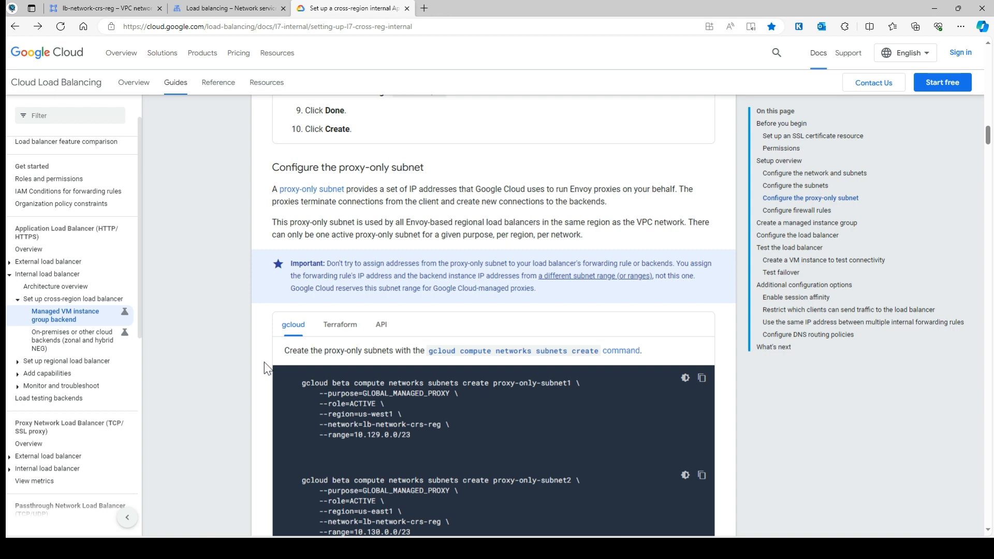
{"action": "scroll", "coordinate": [263, 360], "scroll_direction": "down", "scroll_amount": 2}
{"action": "scroll", "coordinate": [262, 359], "scroll_direction": "up", "scroll_amount": 2}
{"action": "scroll", "coordinate": [456, 362], "scroll_direction": "down", "scroll_amount": 1}
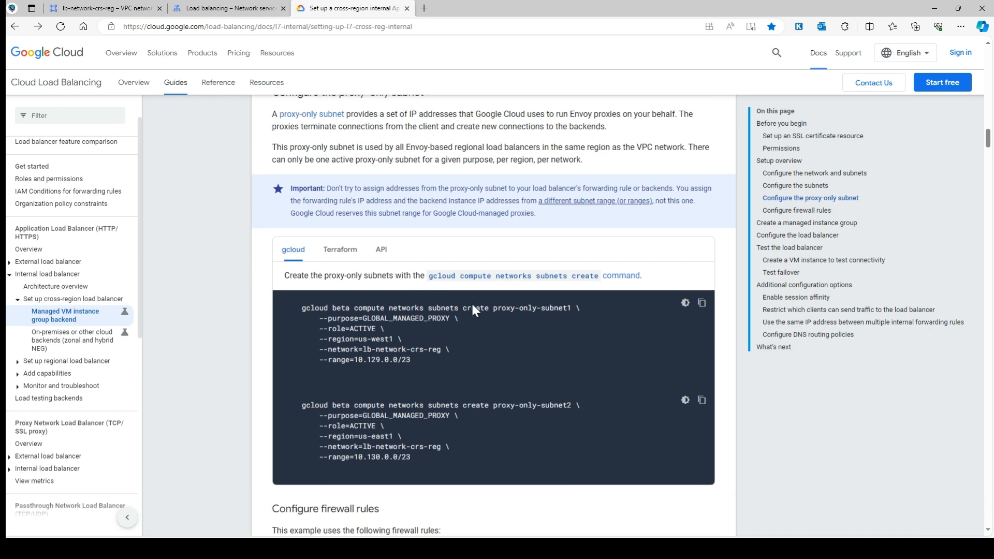
Copy the proxy-only-subnet1 creation command and duplicate the Load balancing console page in a new browser tab.
{"action": "left_click", "coordinate": [704, 306]}
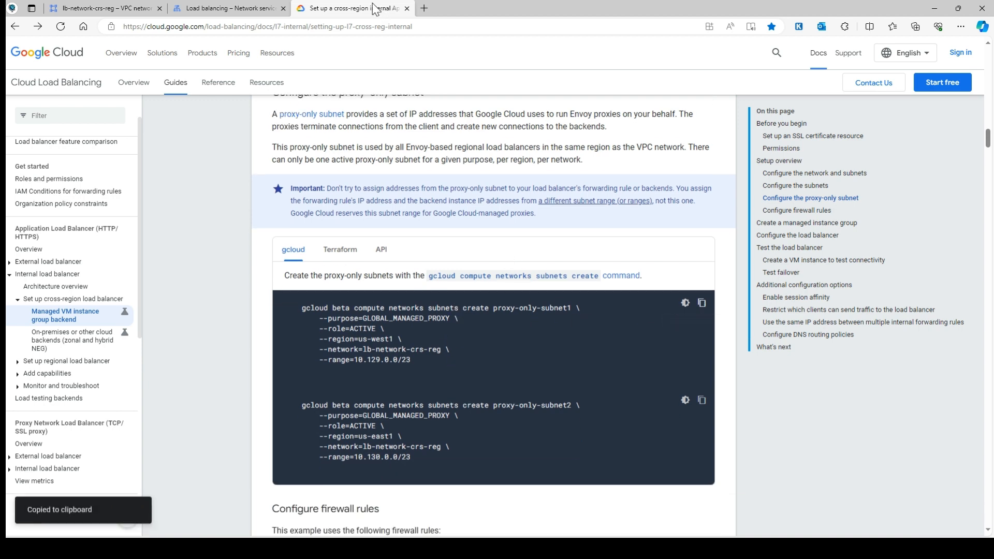
{"action": "right_click", "coordinate": [232, 7]}
{"action": "left_click", "coordinate": [265, 67]}
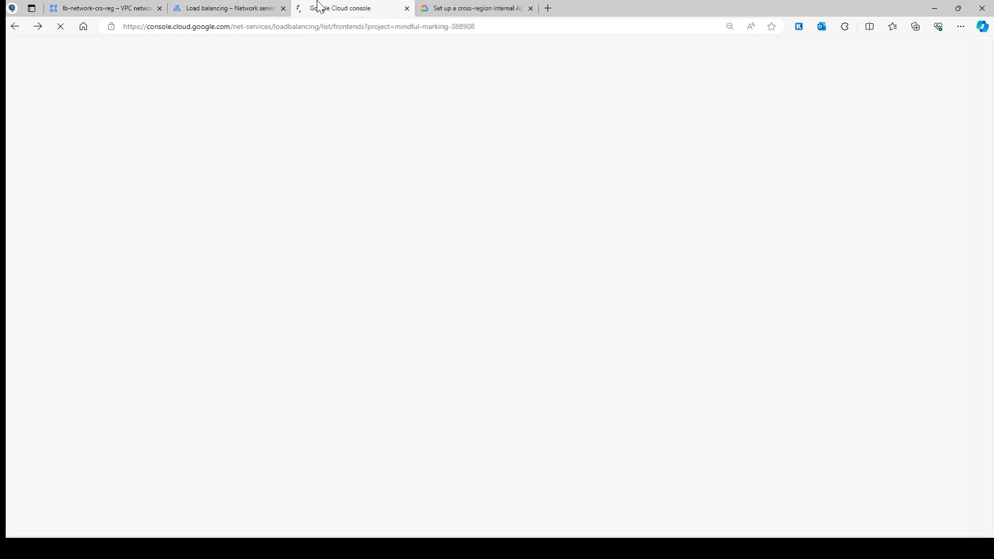
{"action": "left_click", "coordinate": [303, 7]}
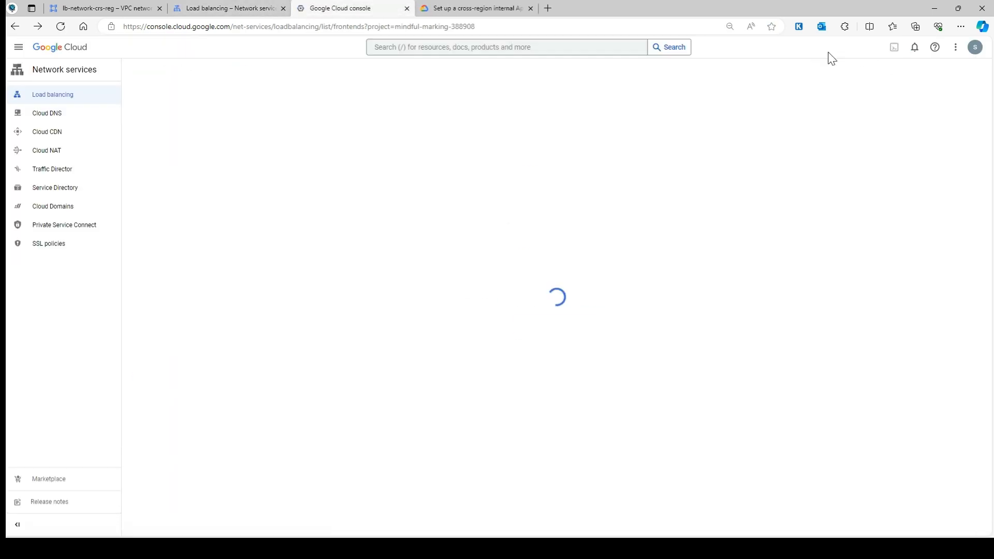
Recopy the proxy-only-subnet1 creation command from the guide and open an enlarged Cloud Shell terminal in the duplicated Load balancing page.
{"action": "left_click", "coordinate": [461, 8]}
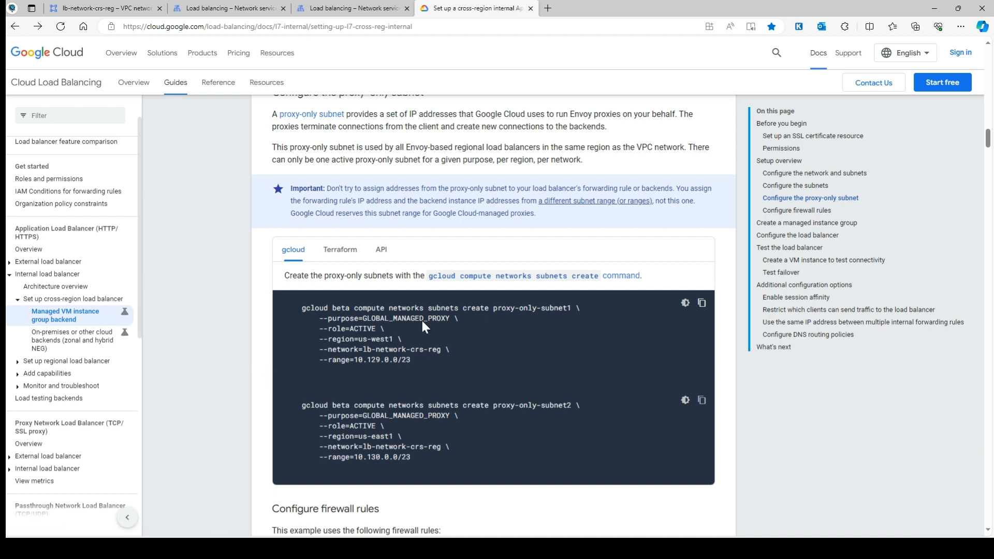
{"action": "left_click", "coordinate": [702, 303]}
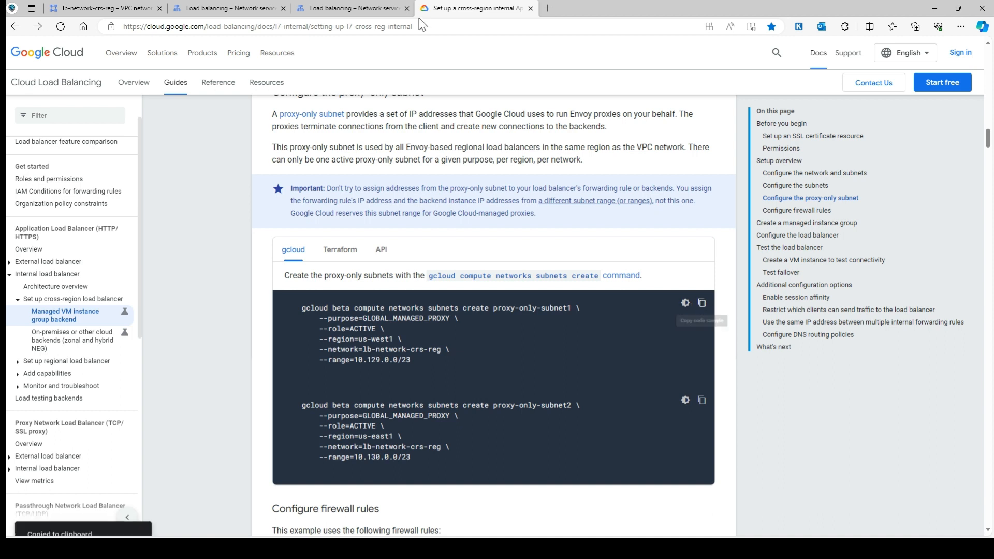
{"action": "left_click", "coordinate": [352, 8]}
{"action": "left_click", "coordinate": [895, 47]}
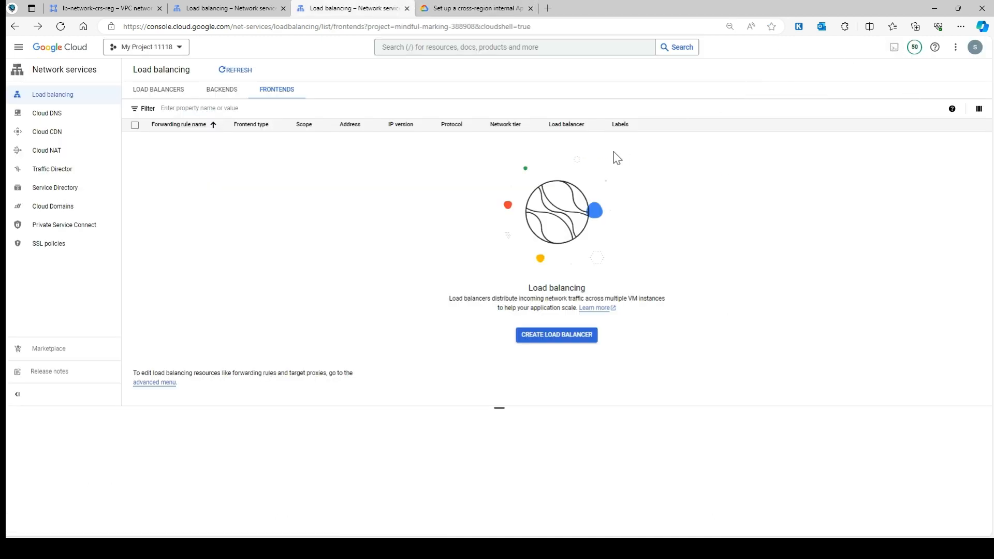
{"action": "left_click_drag", "start_coordinate": [501, 407], "coordinate": [520, 172]}
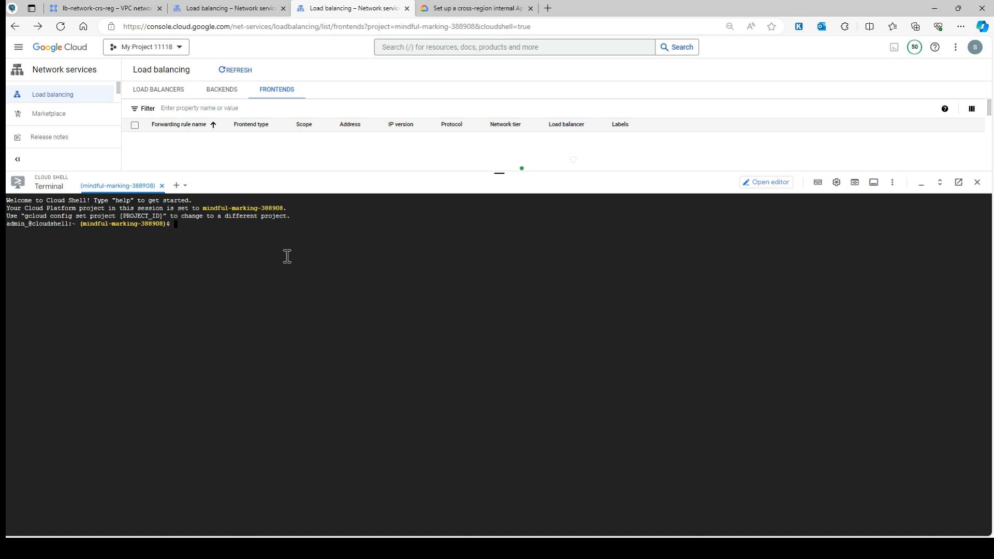
Run the copied command to create proxy-only-subnet1 in us-west1 on lb-network-crs-reg with range 10.129.0.0/23, authorising Cloud Shell.
{"action": "key", "text": "ctrl+v"}
{"action": "key", "text": "Return"}
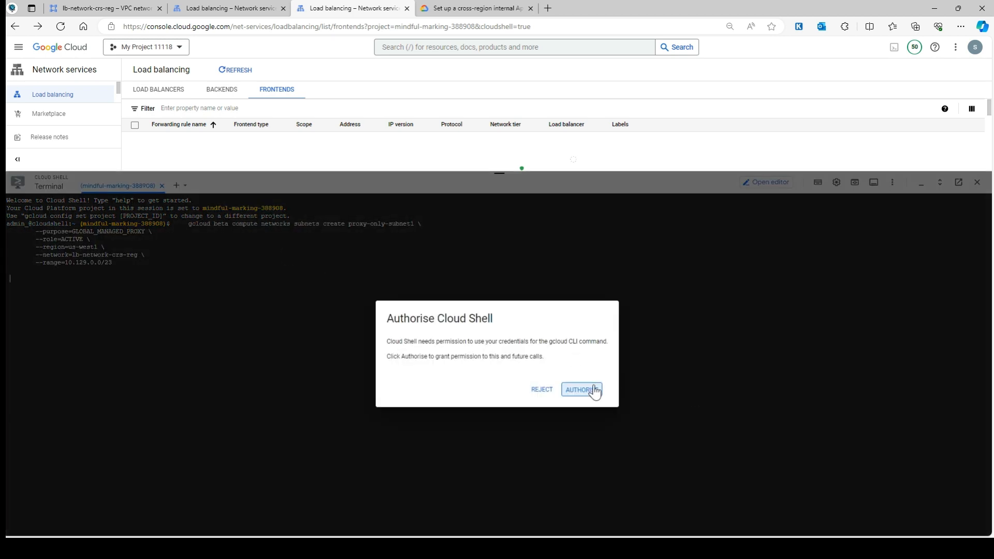
{"action": "left_click", "coordinate": [595, 391]}
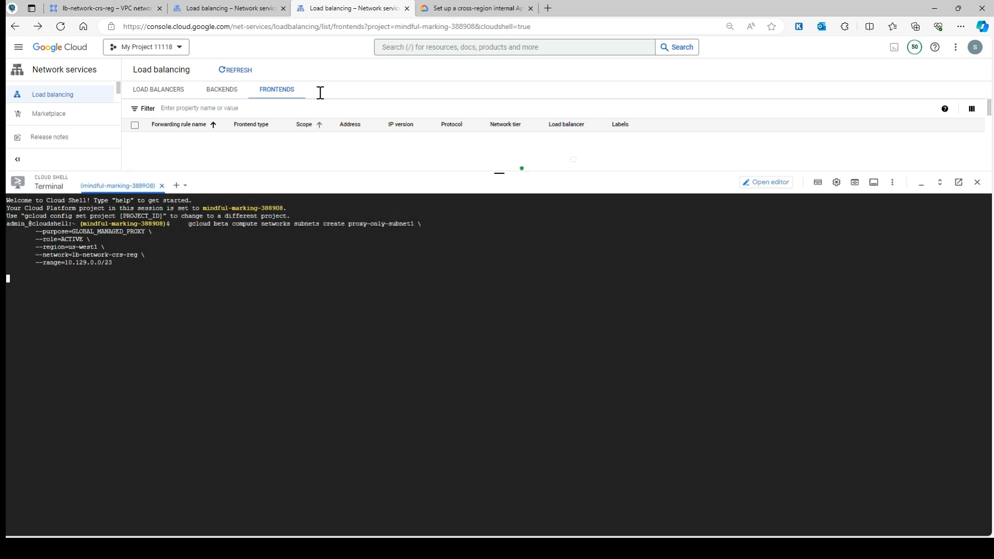
Return to the guide and highlight part of the IP range in the proxy-only-subnet1 command.
{"action": "left_click", "coordinate": [247, 7]}
{"action": "left_click", "coordinate": [436, 7]}
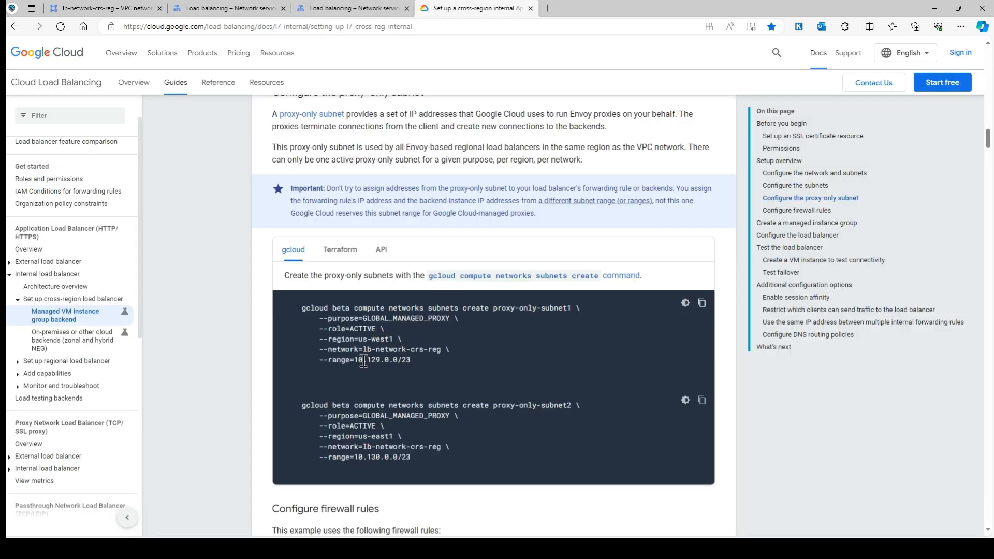
{"action": "left_click_drag", "start_coordinate": [357, 361], "coordinate": [390, 361]}
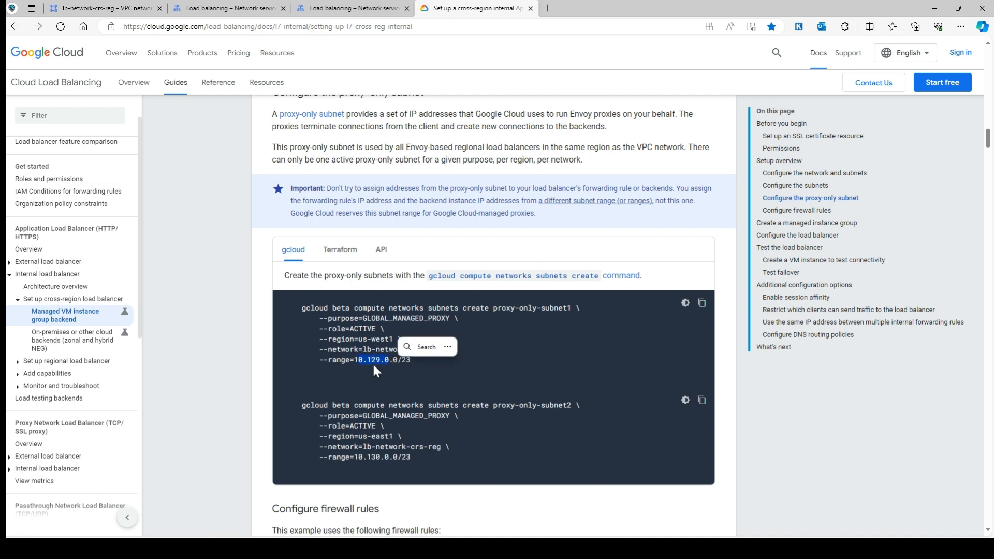
Copy the proxy-only-subnet2 command from the guide and run it in Cloud Shell for us-east1 on lb-network-crs-reg with range 10.130.0.0/23.
{"action": "left_click", "coordinate": [702, 401]}
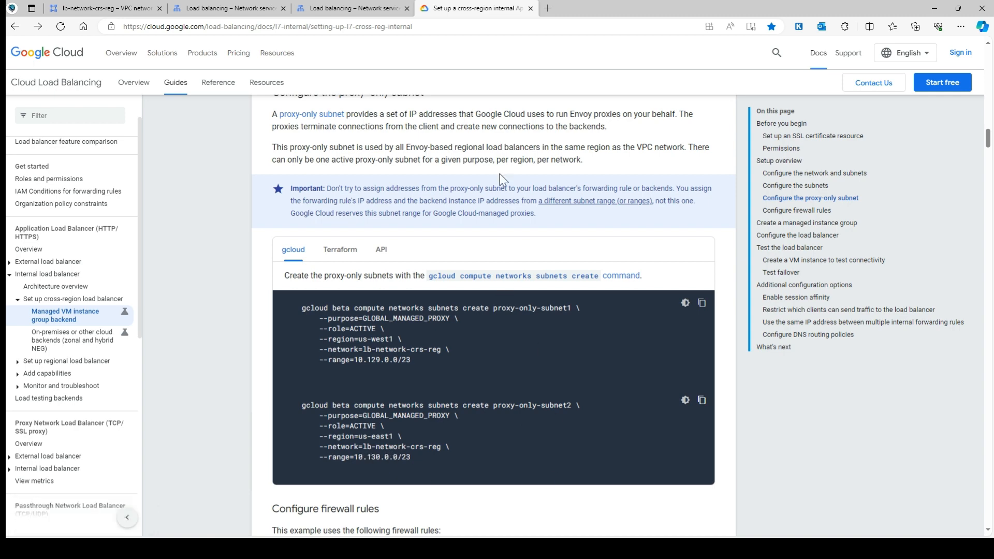
{"action": "left_click", "coordinate": [342, 8]}
{"action": "key", "text": "ctrl+v"}
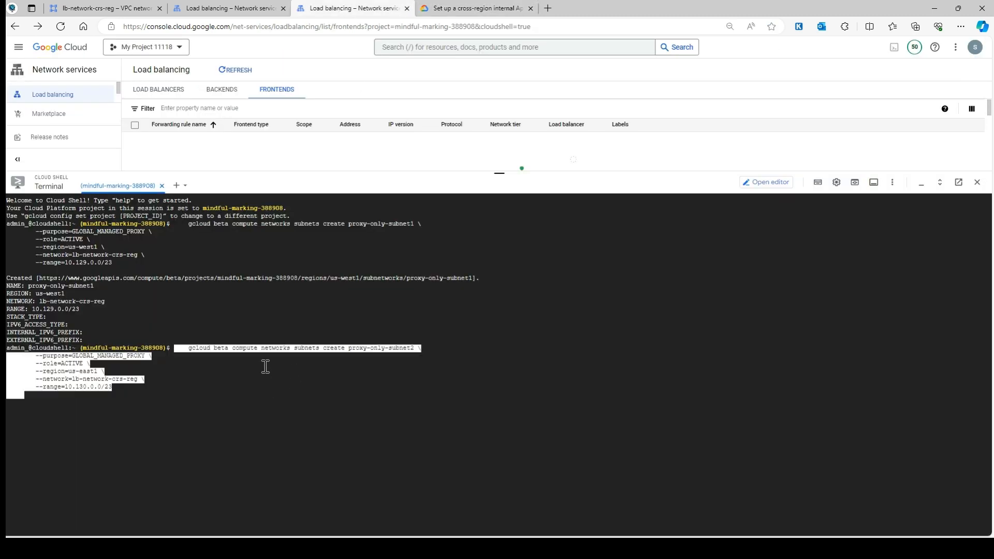
{"action": "key", "text": "Return"}
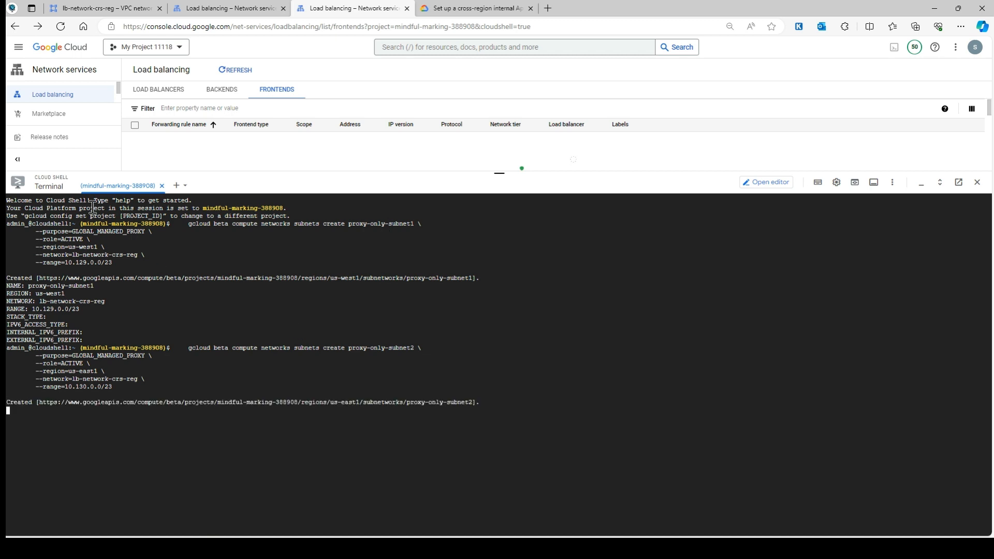
Reload the lb-network-crs-reg details and check the purpose of its reserved proxy-only subnets.
{"action": "left_click", "coordinate": [79, 7]}
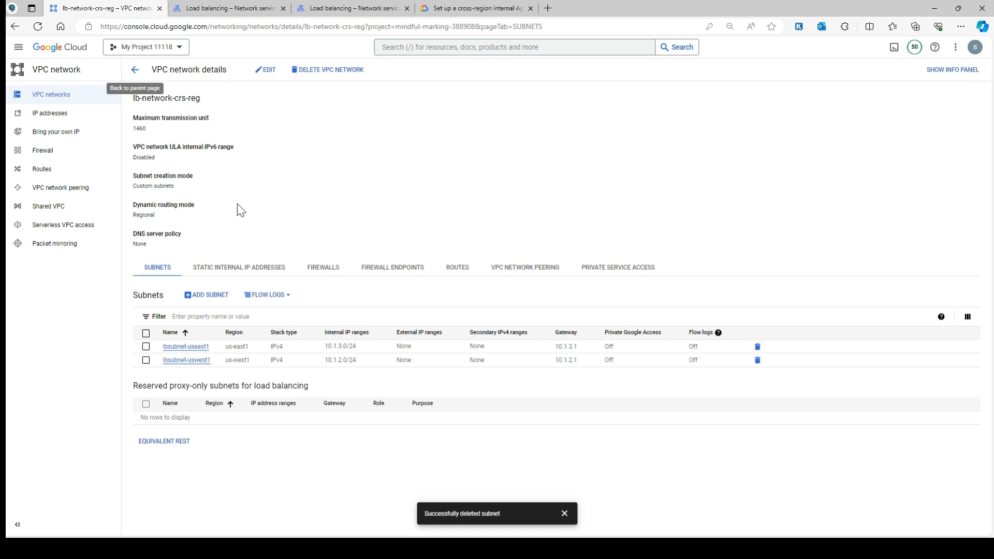
{"action": "left_click", "coordinate": [133, 72]}
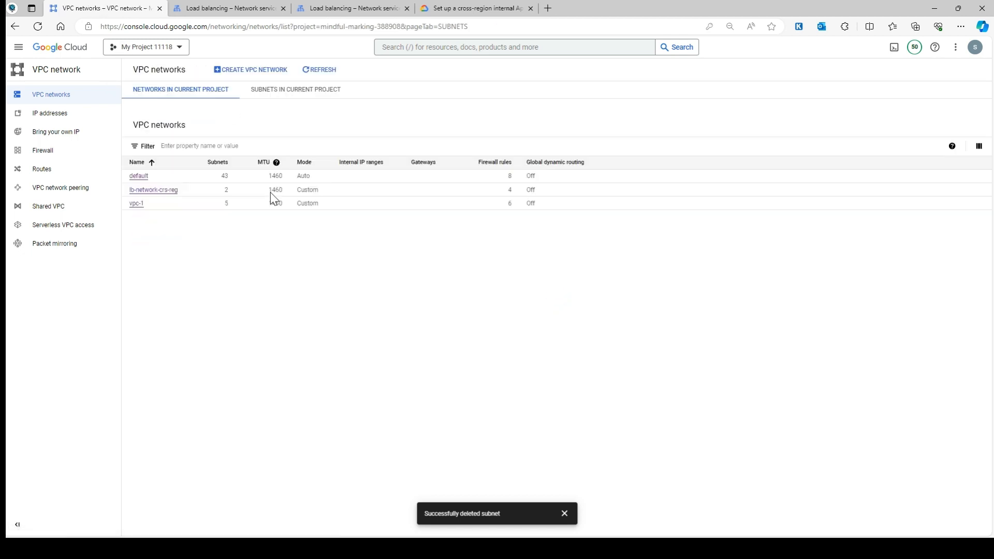
{"action": "left_click", "coordinate": [156, 218]}
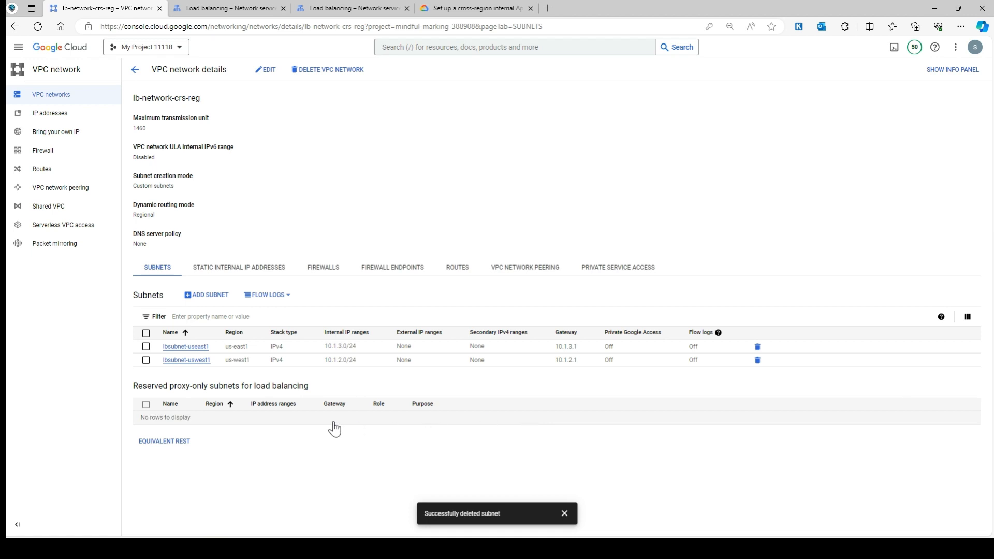
{"action": "left_click", "coordinate": [328, 8]}
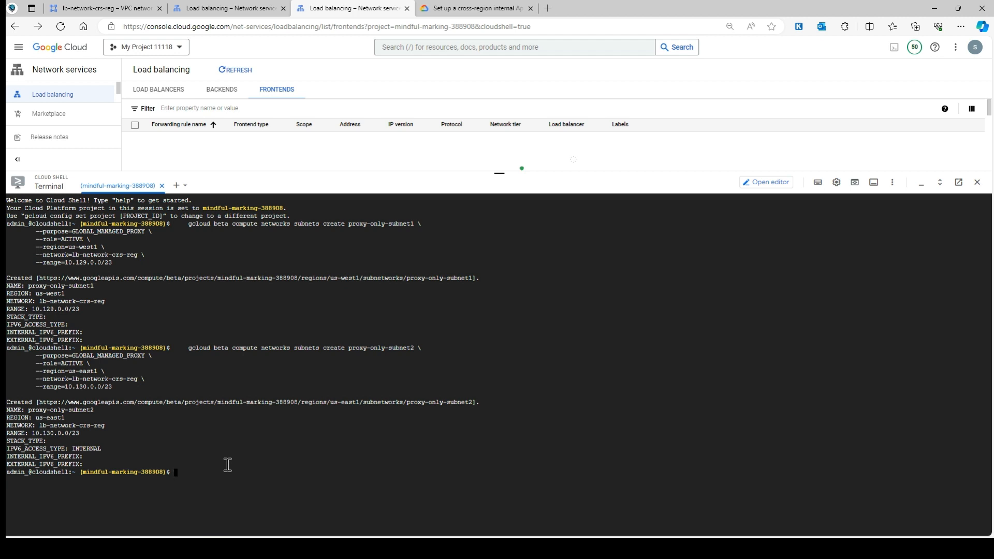
{"action": "left_click", "coordinate": [99, 9]}
{"action": "left_click", "coordinate": [40, 29]}
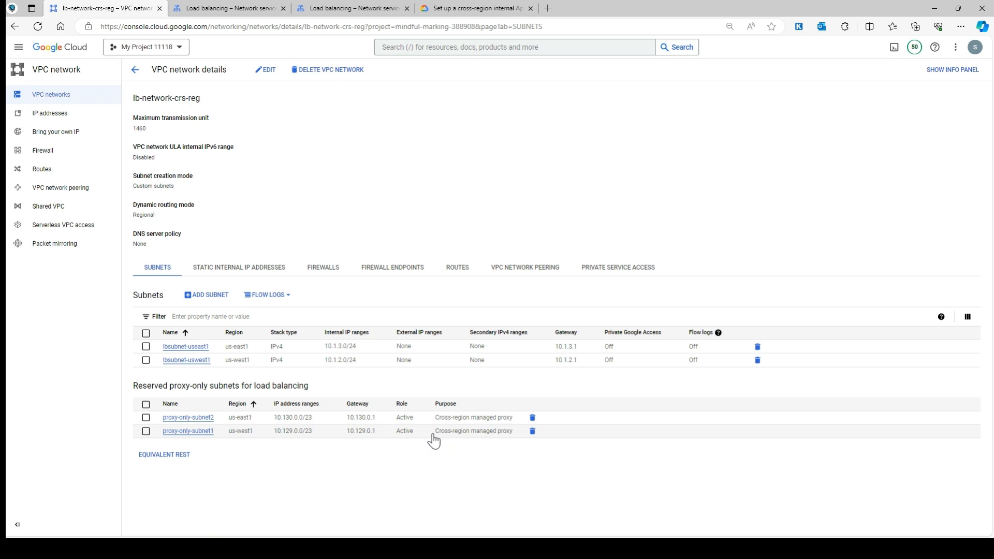
{"action": "left_click_drag", "start_coordinate": [435, 437], "coordinate": [513, 437]}
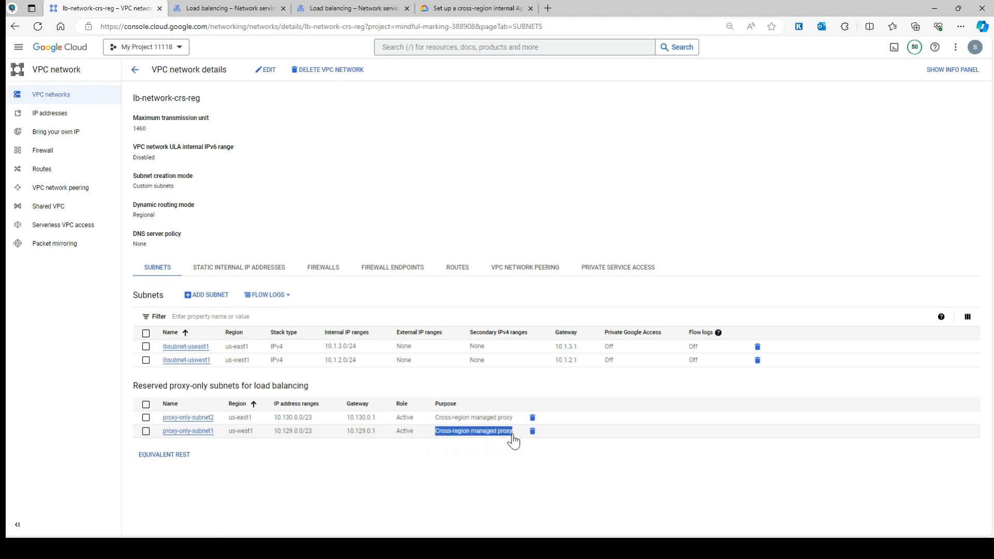
{"action": "left_click", "coordinate": [448, 446]}
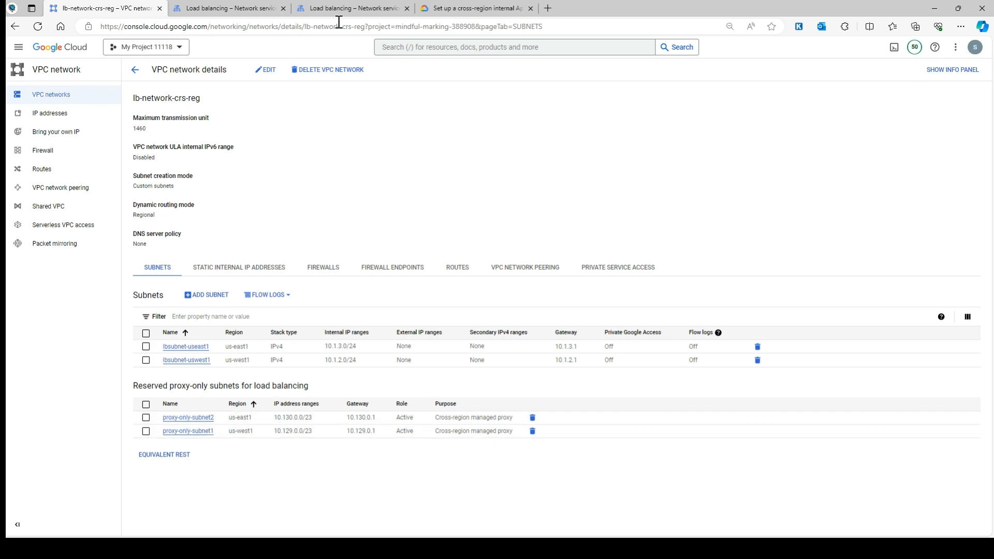
Read the guide's firewall rules section and highlight the fw_healthcheck source IP ranges.
{"action": "left_click", "coordinate": [354, 8]}
{"action": "left_click", "coordinate": [465, 7]}
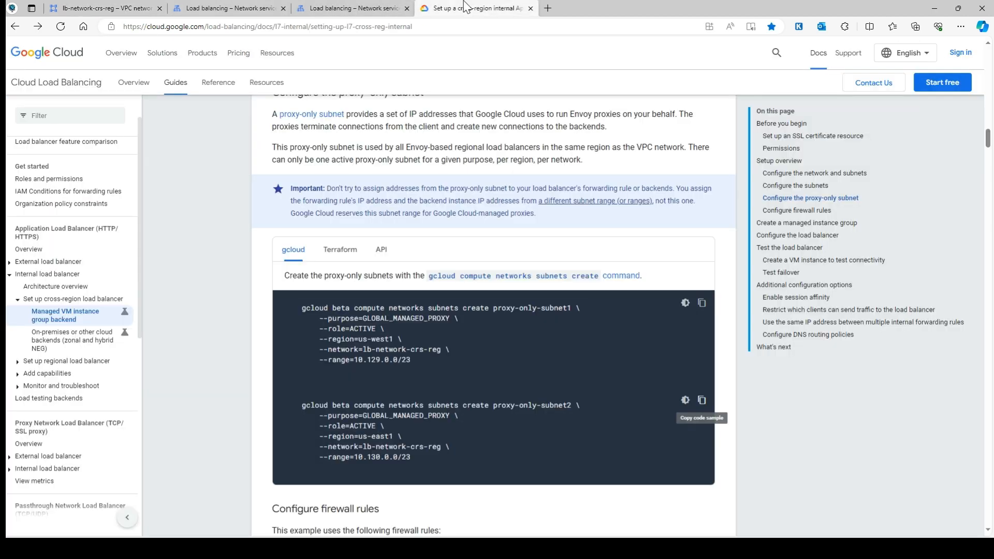
{"action": "scroll", "coordinate": [515, 379], "scroll_direction": "down", "scroll_amount": 6}
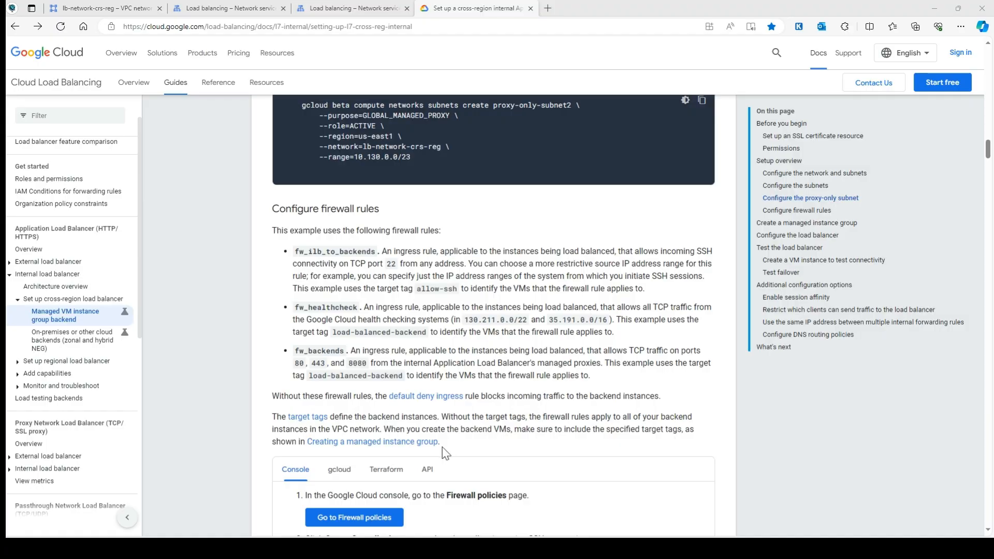
{"action": "key", "text": "alt+Tab"}
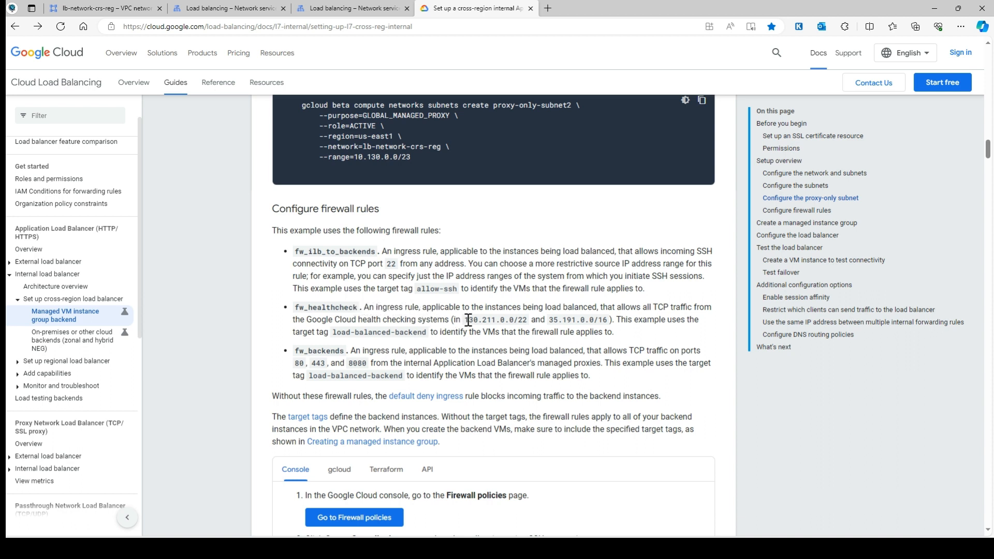
{"action": "left_click_drag", "start_coordinate": [469, 320], "coordinate": [611, 322]}
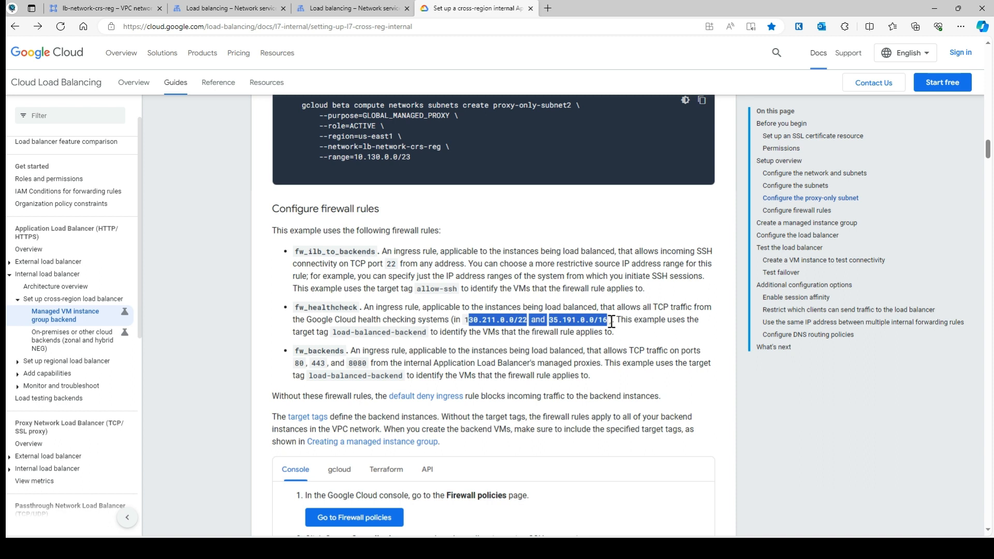
{"action": "left_click", "coordinate": [618, 339]}
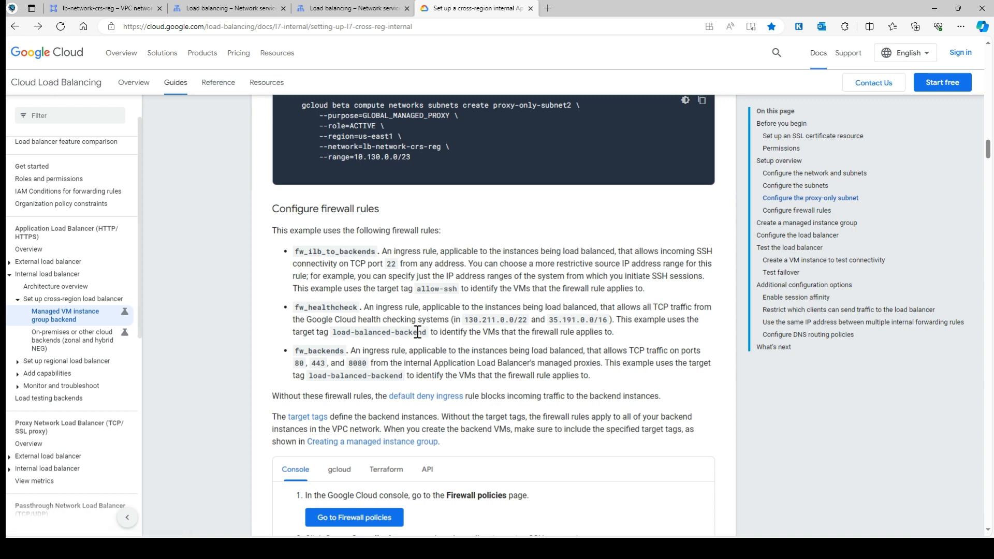
Switch to Microsoft Whiteboard, examine the regional proxy-only subnets in the architecture diagram, and minimise the whiteboard.
{"action": "key", "text": "alt+Tab"}
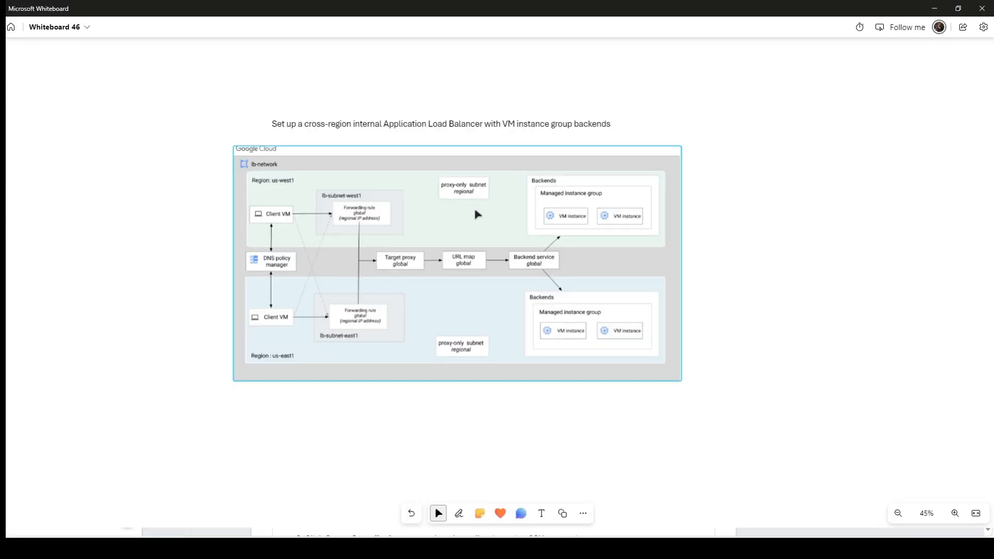
{"action": "scroll", "coordinate": [477, 214], "scroll_direction": "up", "scroll_amount": 3}
{"action": "left_click", "coordinate": [461, 190]}
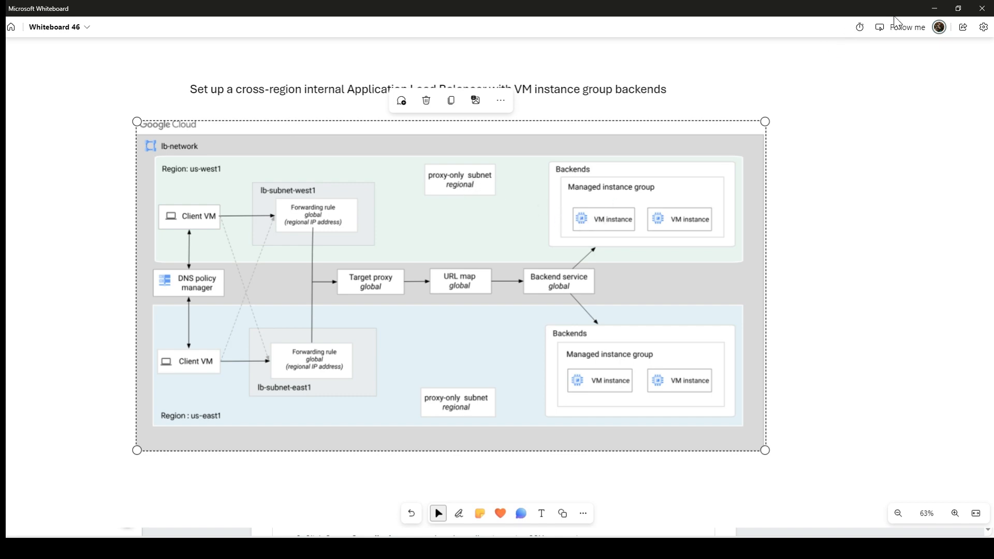
{"action": "left_click", "coordinate": [935, 8]}
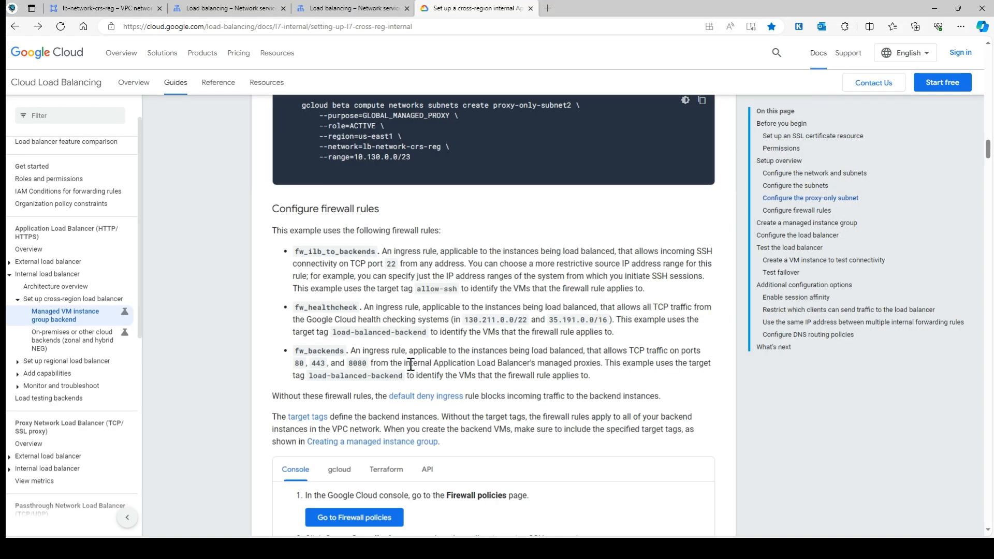
Expand the lb-network-crs-reg firewall rules and examine the source ranges of the SSH, health check and proxy-range rules.
{"action": "left_click", "coordinate": [83, 8]}
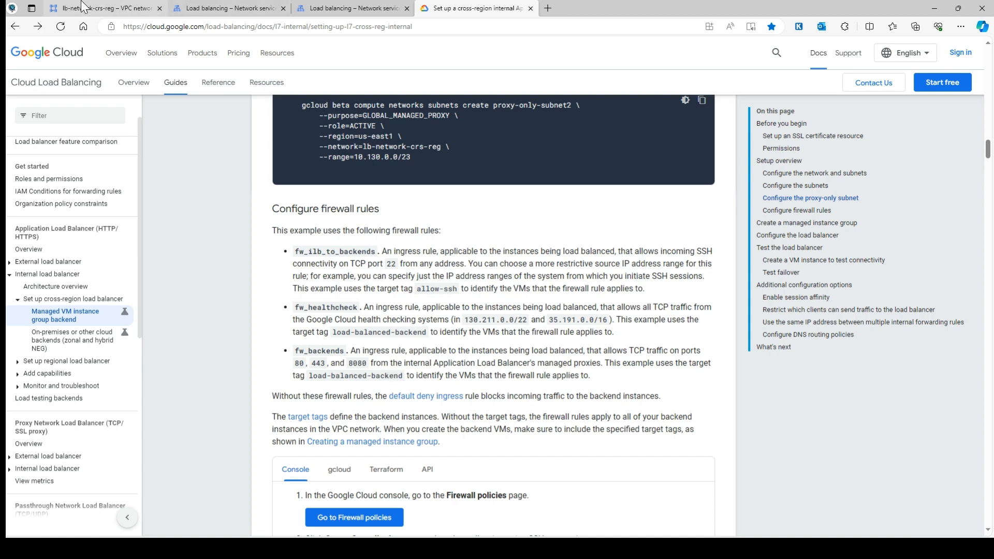
{"action": "left_click", "coordinate": [324, 267]}
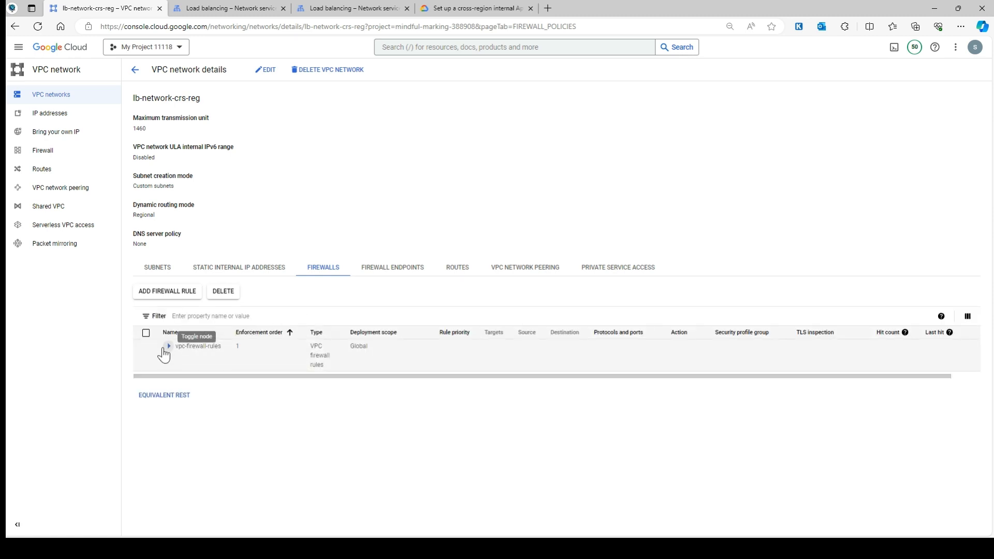
{"action": "left_click", "coordinate": [168, 346]}
{"action": "scroll", "coordinate": [280, 373], "scroll_direction": "down", "scroll_amount": 1}
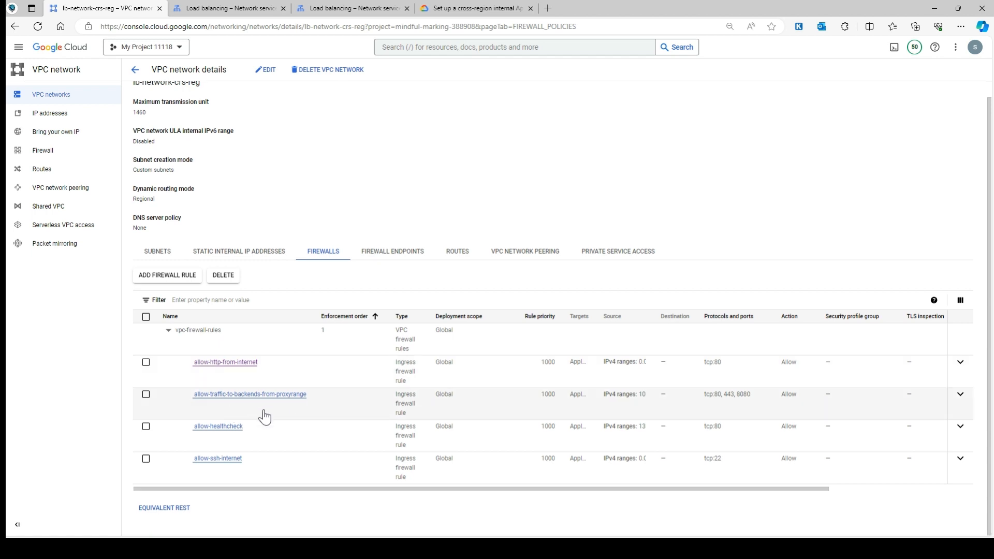
{"action": "left_click", "coordinate": [958, 460]}
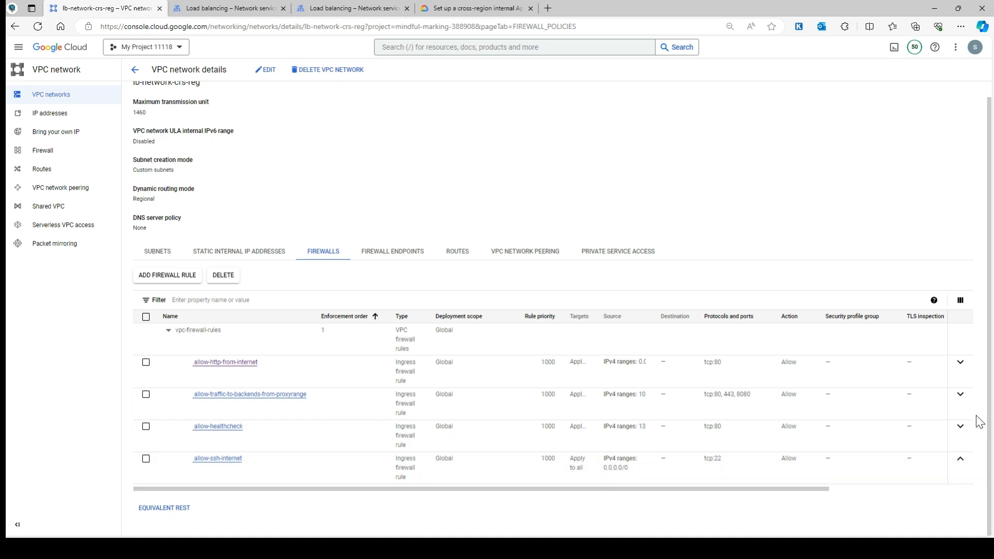
{"action": "left_click", "coordinate": [959, 433]}
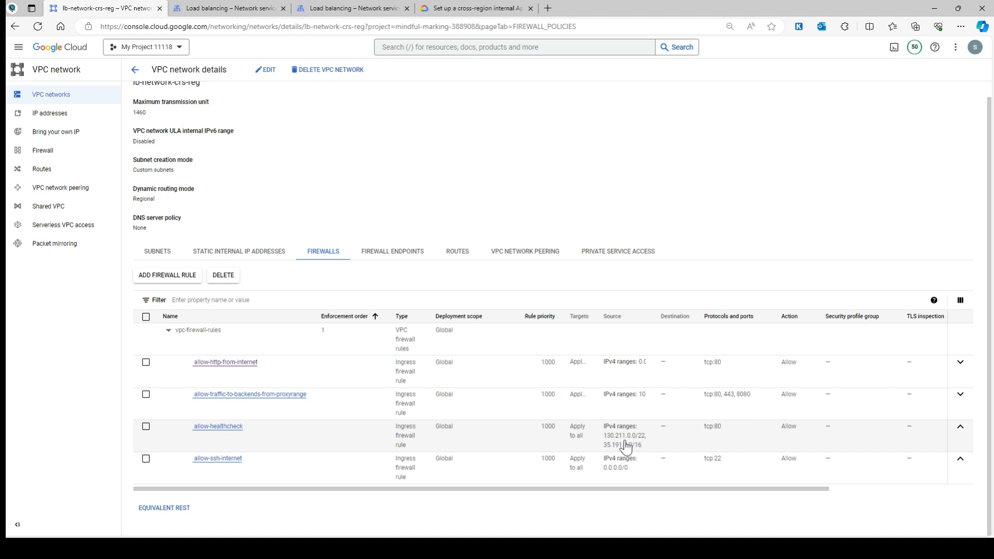
{"action": "left_click", "coordinate": [960, 395]}
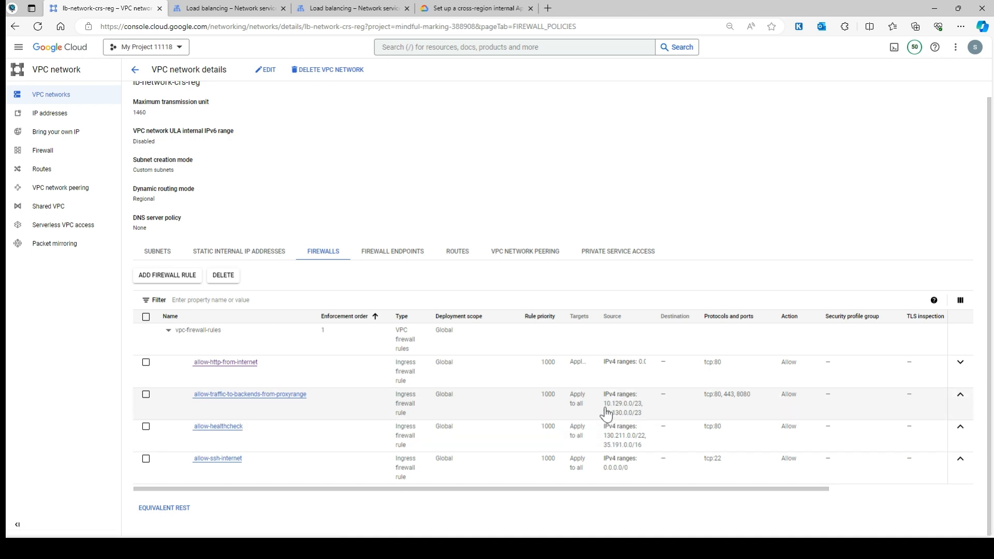
{"action": "left_click_drag", "start_coordinate": [603, 407], "coordinate": [629, 413]}
Check the network's proxy-only subnet ranges, consult the guide's firewall instructions, and reopen the network's firewall rules.
{"action": "scroll", "coordinate": [231, 262], "scroll_direction": "up", "scroll_amount": 1}
{"action": "left_click", "coordinate": [165, 268]}
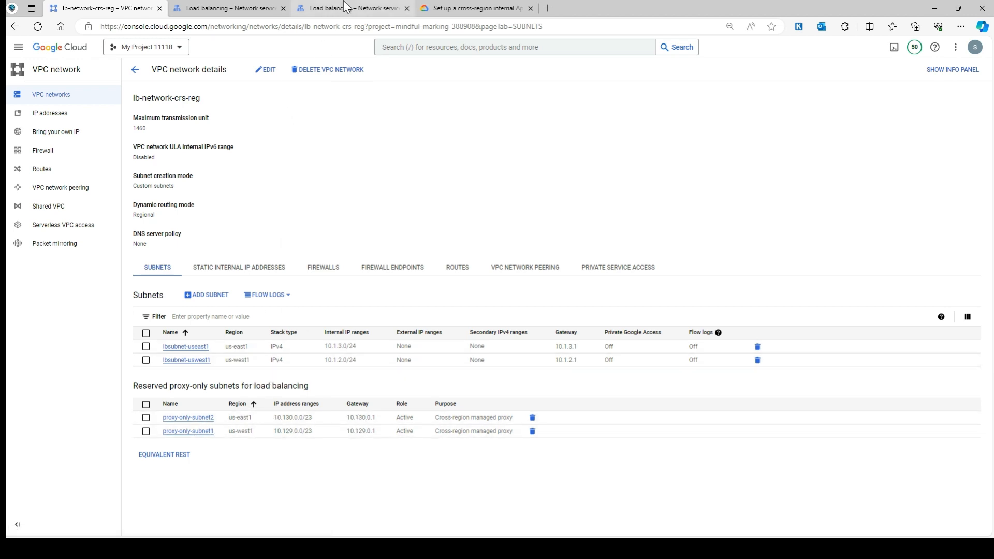
{"action": "left_click", "coordinate": [430, 7]}
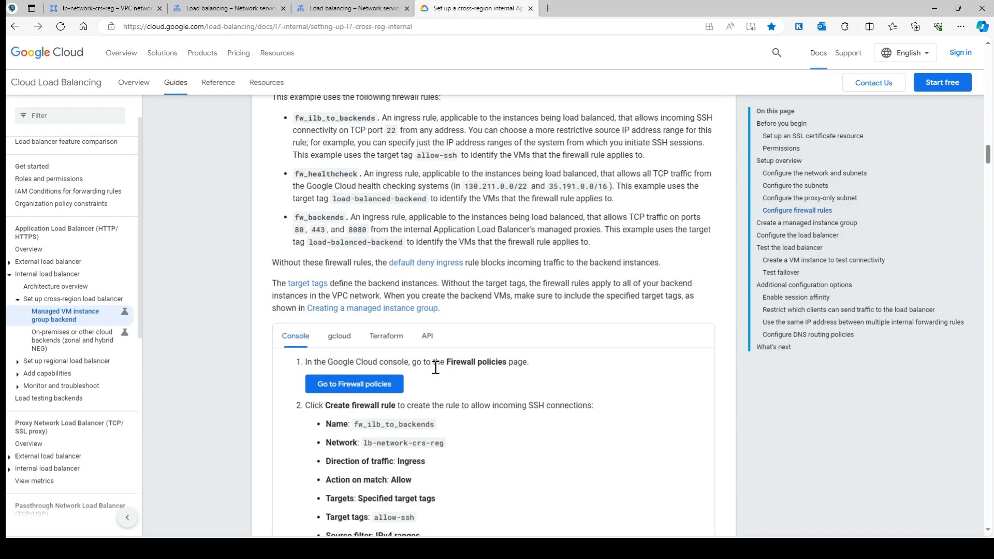
{"action": "left_click", "coordinate": [113, 7]}
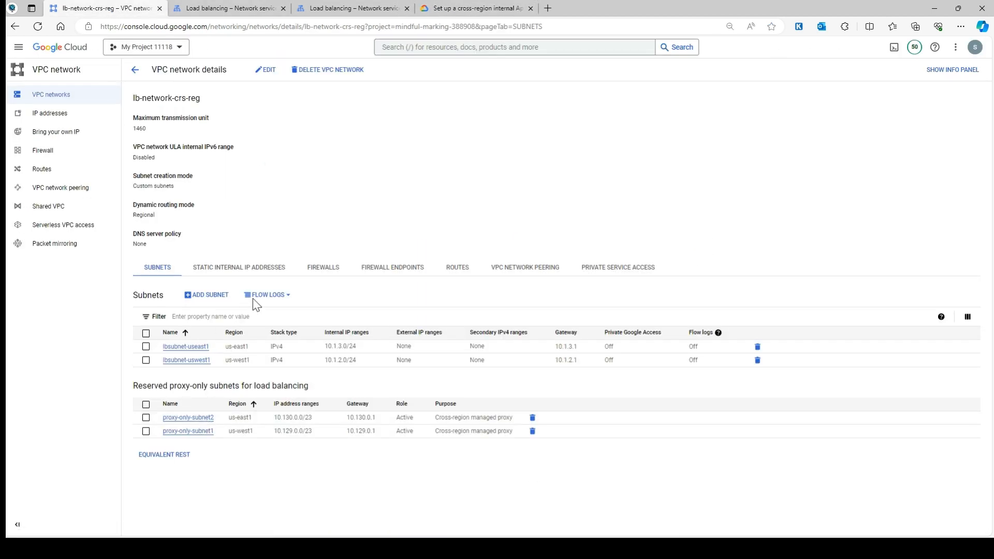
{"action": "left_click", "coordinate": [322, 267]}
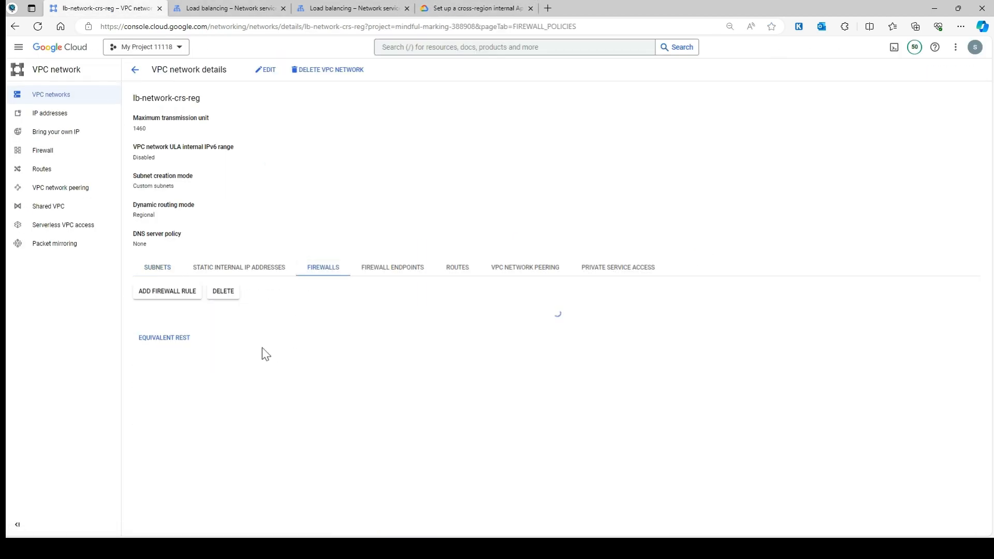
Read through the guide's firewall rule instructions to the section on creating a managed instance group.
{"action": "left_click", "coordinate": [459, 8]}
{"action": "scroll", "coordinate": [483, 346], "scroll_direction": "down", "scroll_amount": 4}
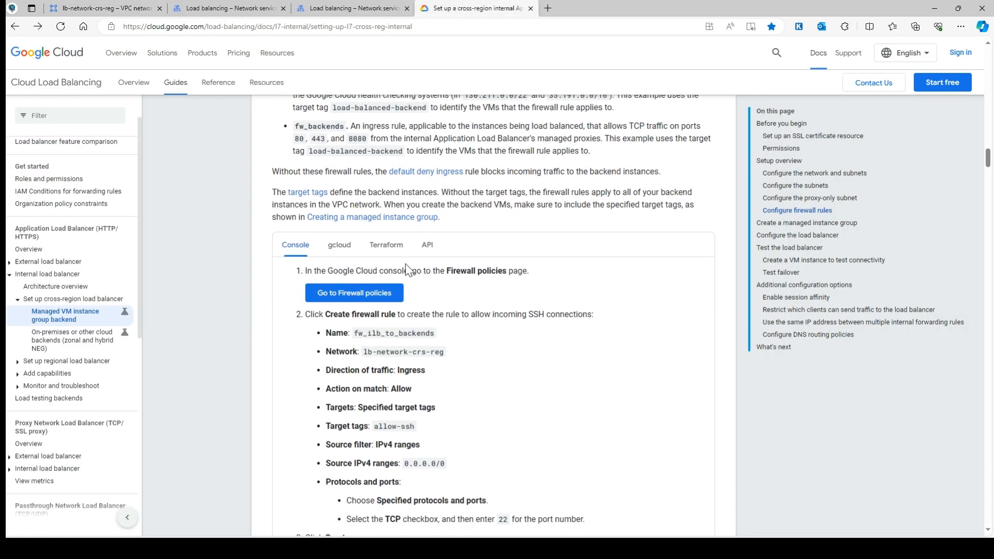
{"action": "scroll", "coordinate": [380, 277], "scroll_direction": "down", "scroll_amount": 13}
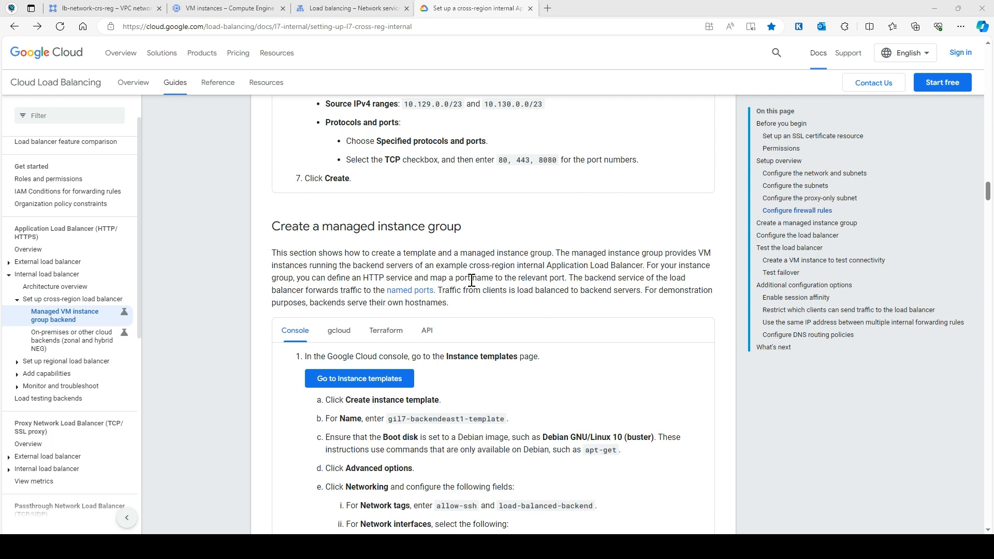
{"action": "scroll", "coordinate": [448, 281], "scroll_direction": "down", "scroll_amount": 2}
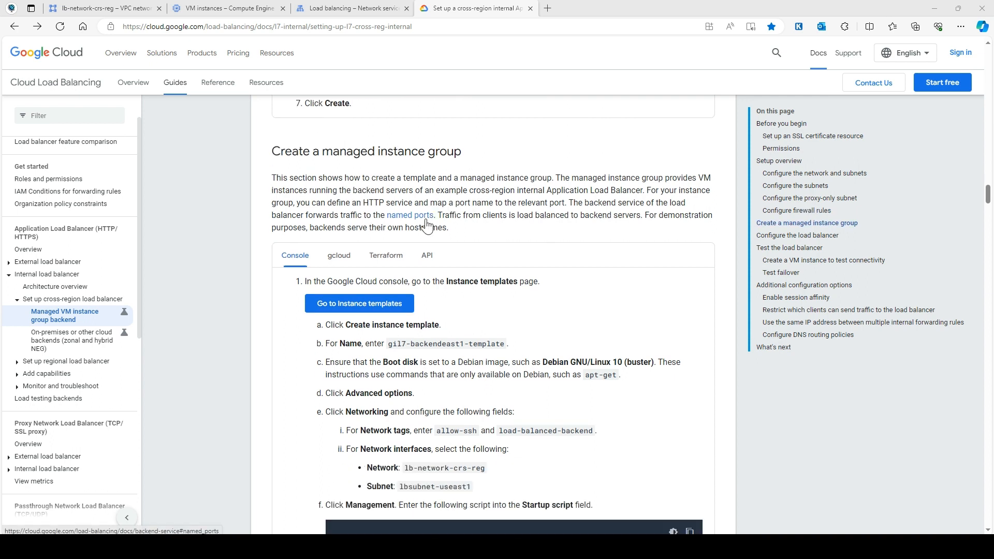
Review the Compute Engine VM instances sorted by name alongside the guide's managed instance group instructions.
{"action": "left_click", "coordinate": [201, 7]}
{"action": "left_click", "coordinate": [228, 148]}
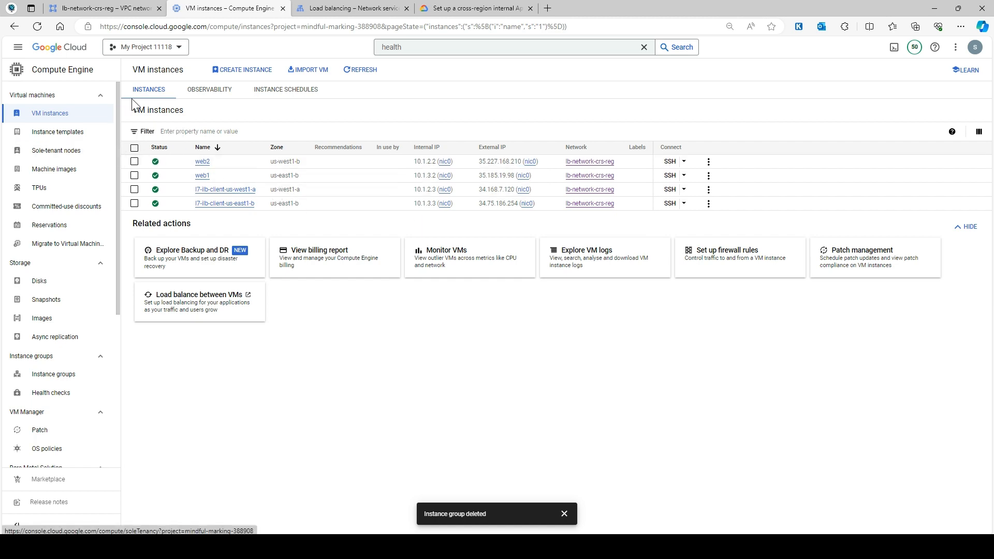
{"action": "left_click", "coordinate": [107, 9]}
{"action": "left_click", "coordinate": [456, 8]}
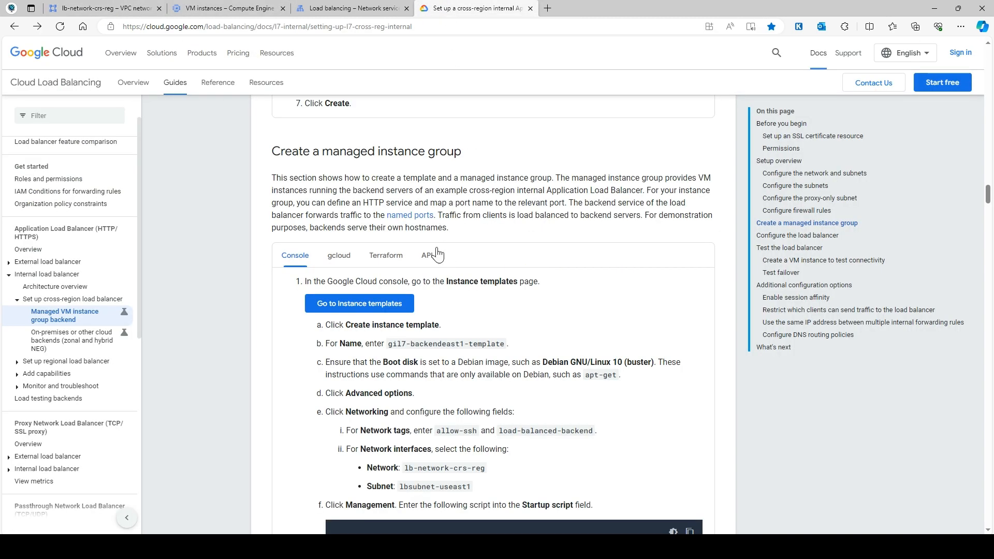
{"action": "scroll", "coordinate": [455, 324], "scroll_direction": "down", "scroll_amount": 1}
{"action": "scroll", "coordinate": [381, 217], "scroll_direction": "up", "scroll_amount": 1}
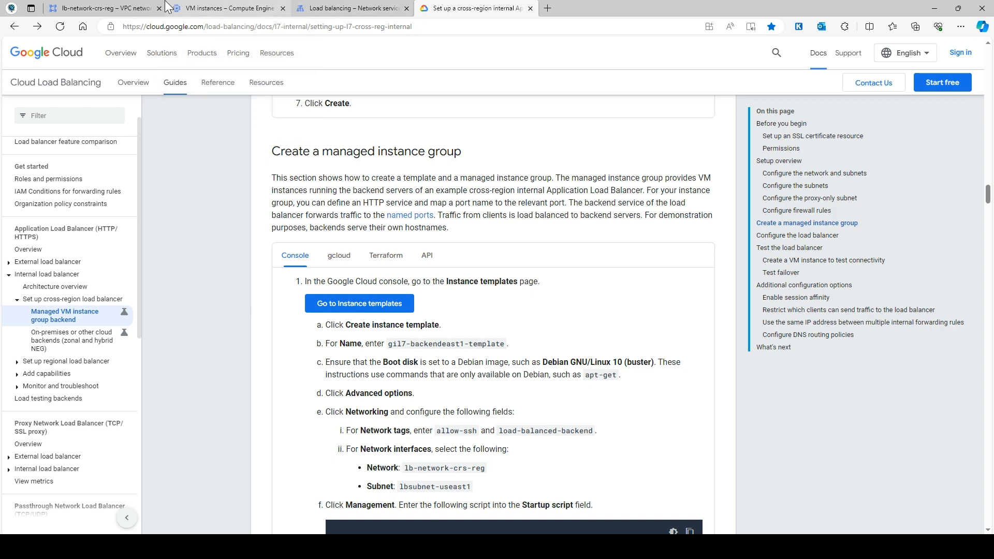
{"action": "left_click", "coordinate": [229, 7]}
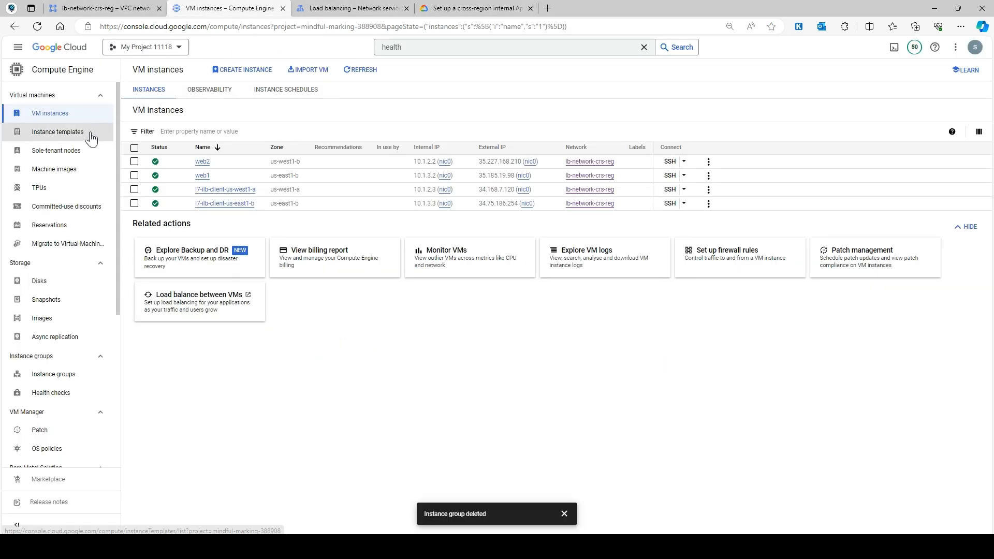
Open the Compute Engine instance groups page and start creating a new instance group.
{"action": "scroll", "coordinate": [71, 271], "scroll_direction": "down", "scroll_amount": 1}
{"action": "left_click", "coordinate": [51, 314]}
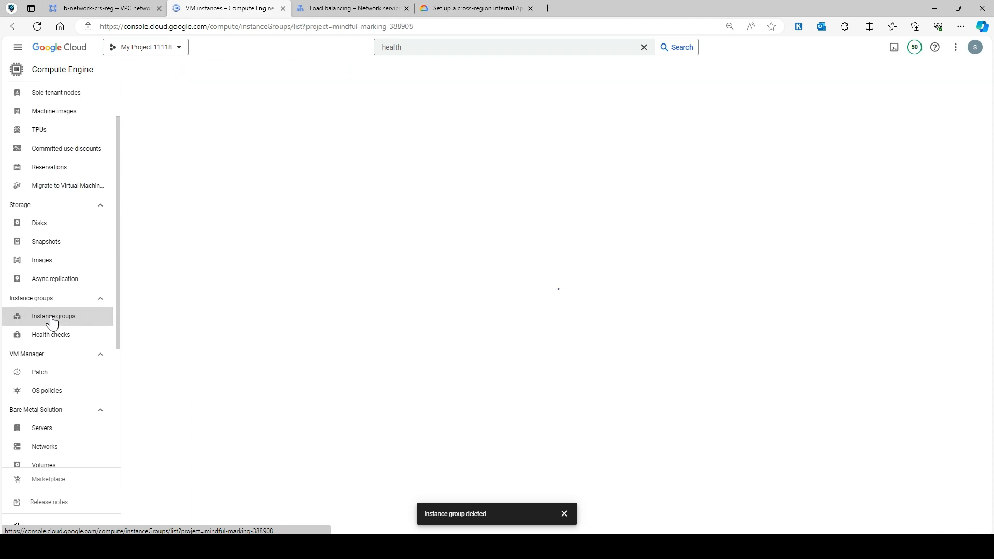
{"action": "left_click", "coordinate": [565, 514]}
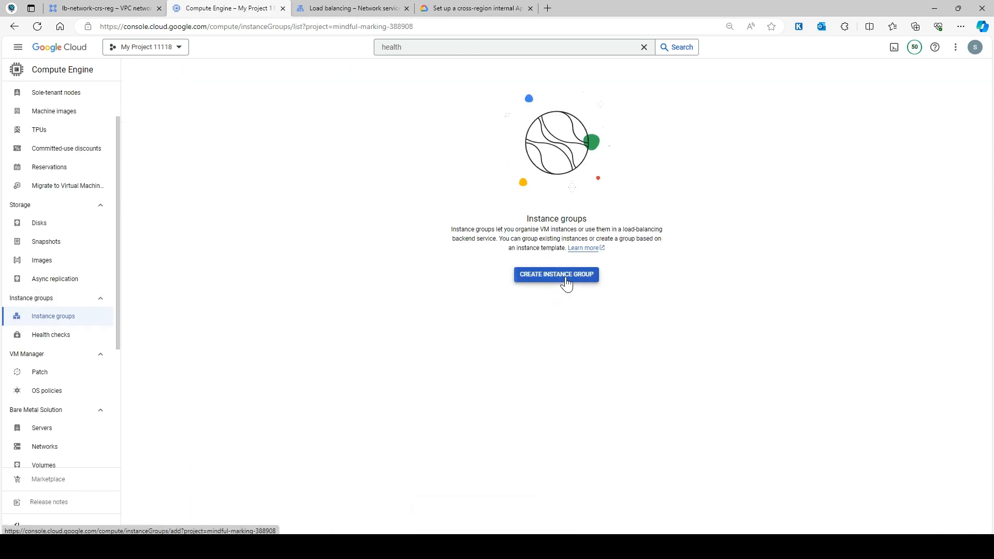
{"action": "left_click", "coordinate": [539, 275]}
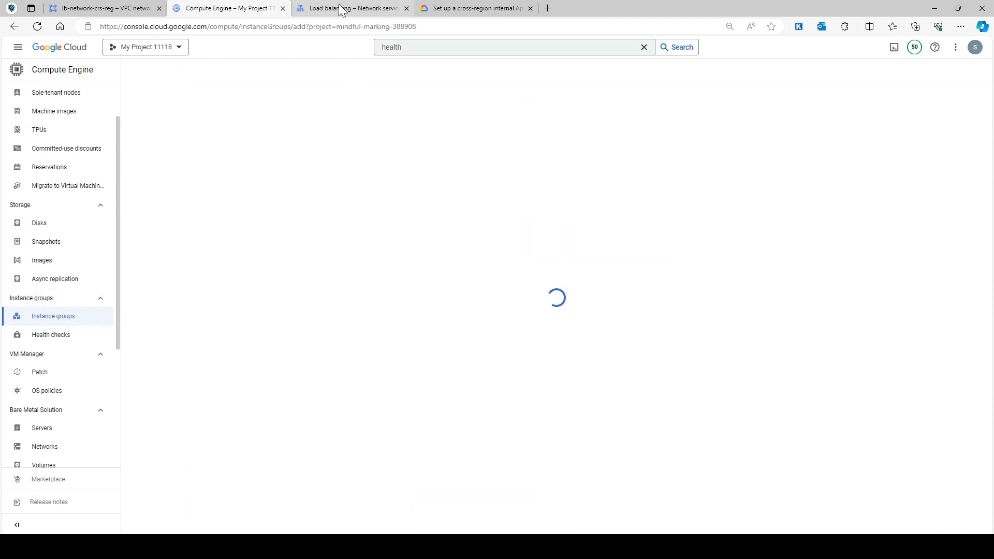
Open the Compute Engine VM instances list in place of the VPC network details to review the VMs' zones.
{"action": "left_click", "coordinate": [339, 8]}
{"action": "left_click", "coordinate": [101, 7]}
{"action": "left_click", "coordinate": [17, 47]}
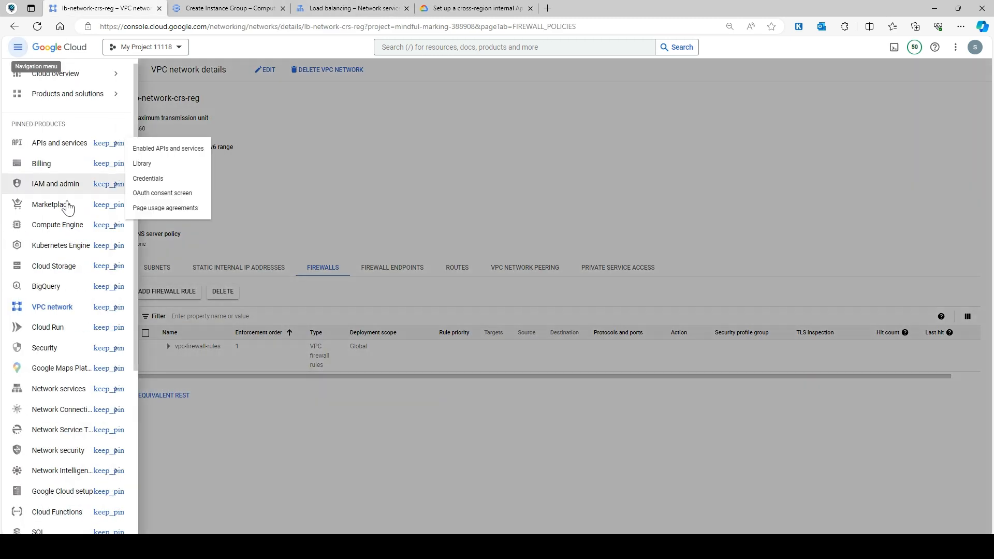
{"action": "mouse_move", "coordinate": [68, 235]}
{"action": "left_click", "coordinate": [179, 83]}
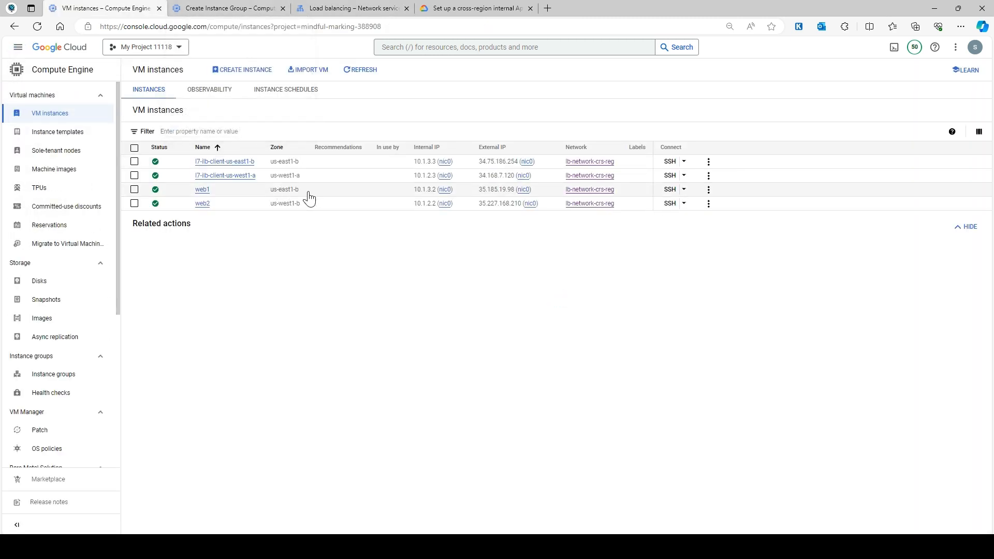
Return to the instance group form, choose a new unmanaged instance group and name it ig-west1.
{"action": "left_click", "coordinate": [231, 8]}
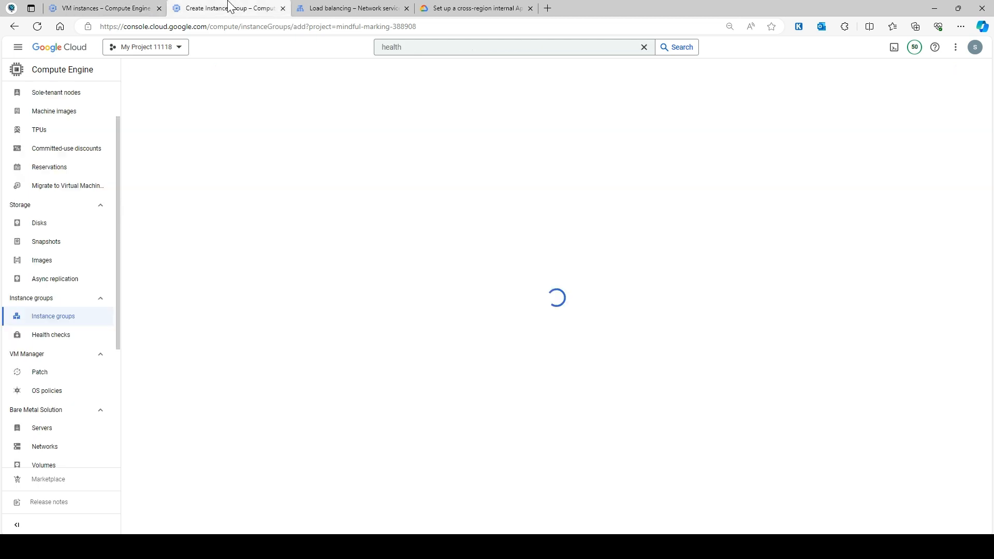
{"action": "left_click", "coordinate": [85, 188]}
{"action": "triple_click", "coordinate": [250, 118]}
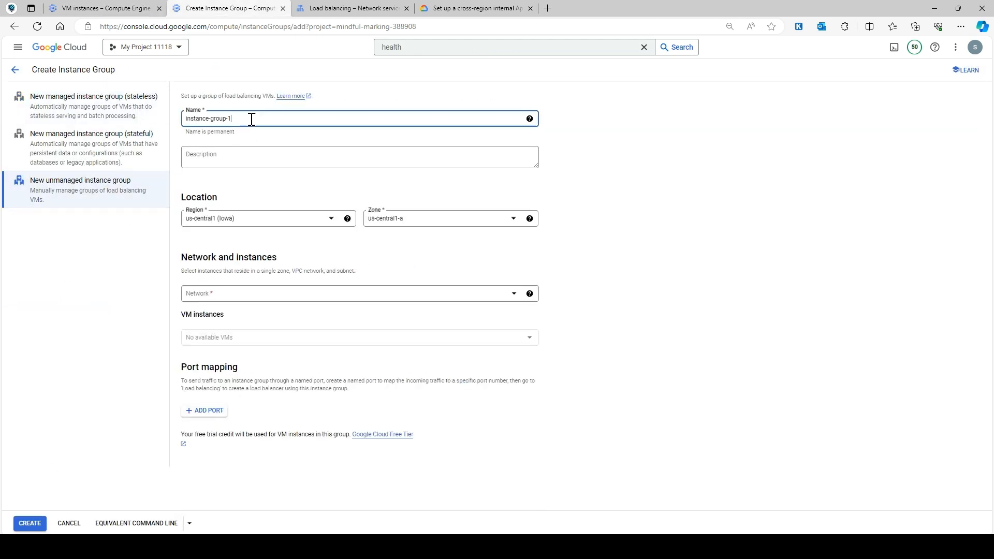
{"action": "type", "text": "ig"}
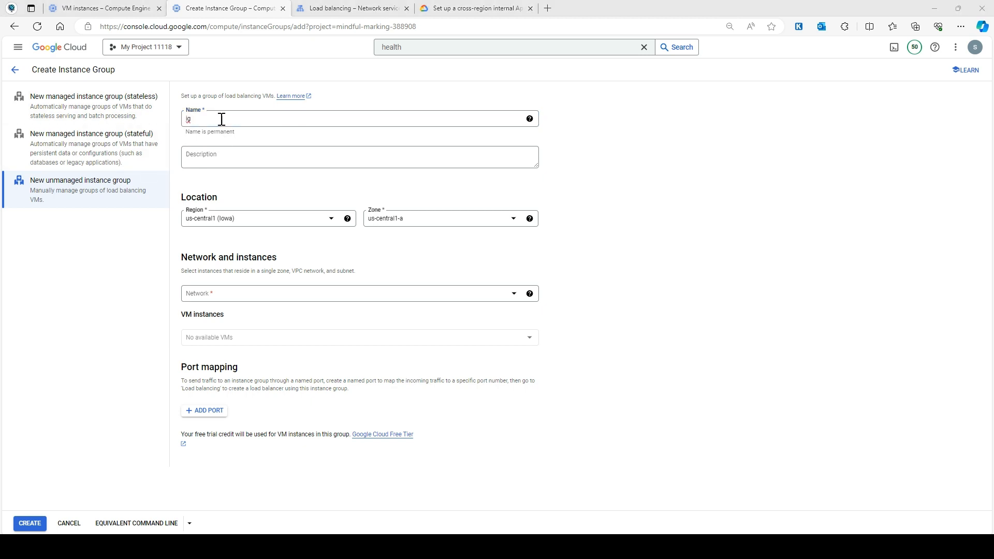
{"action": "type", "text": "-west1"}
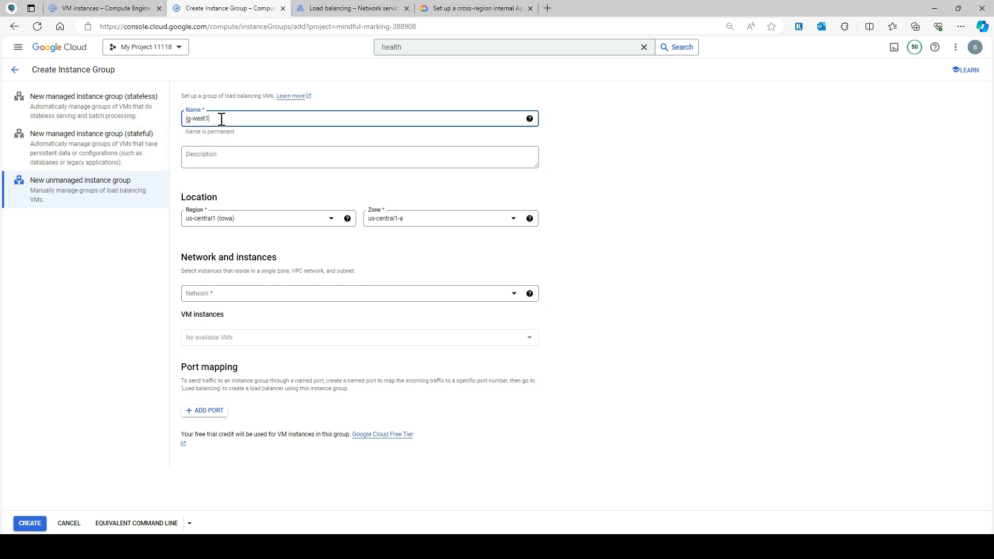
Set the ig-west1 group's region to us-west1 (Oregon) and check its zone against the VM instances list.
{"action": "left_click", "coordinate": [238, 217]}
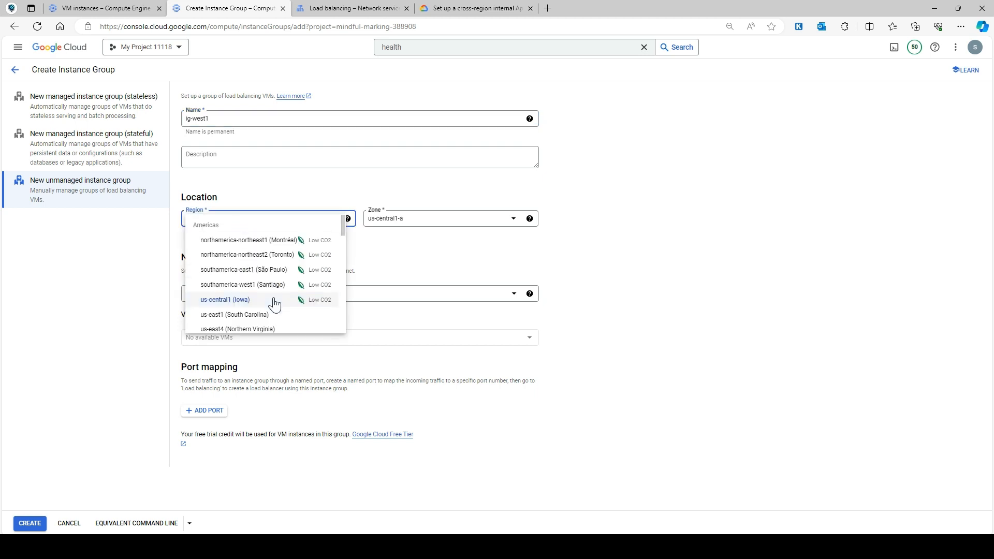
{"action": "scroll", "coordinate": [275, 305], "scroll_direction": "down", "scroll_amount": 3}
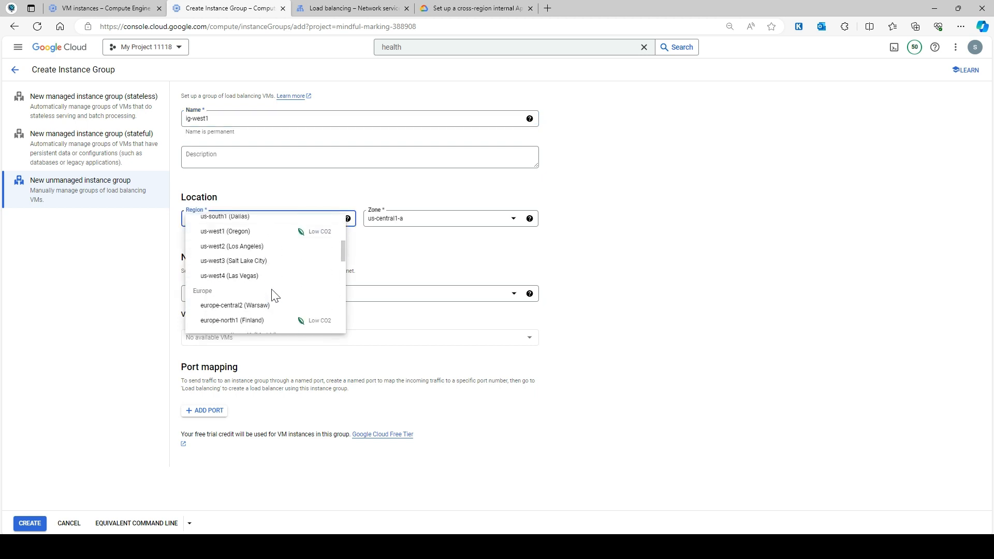
{"action": "left_click", "coordinate": [245, 233]}
{"action": "left_click", "coordinate": [101, 8]}
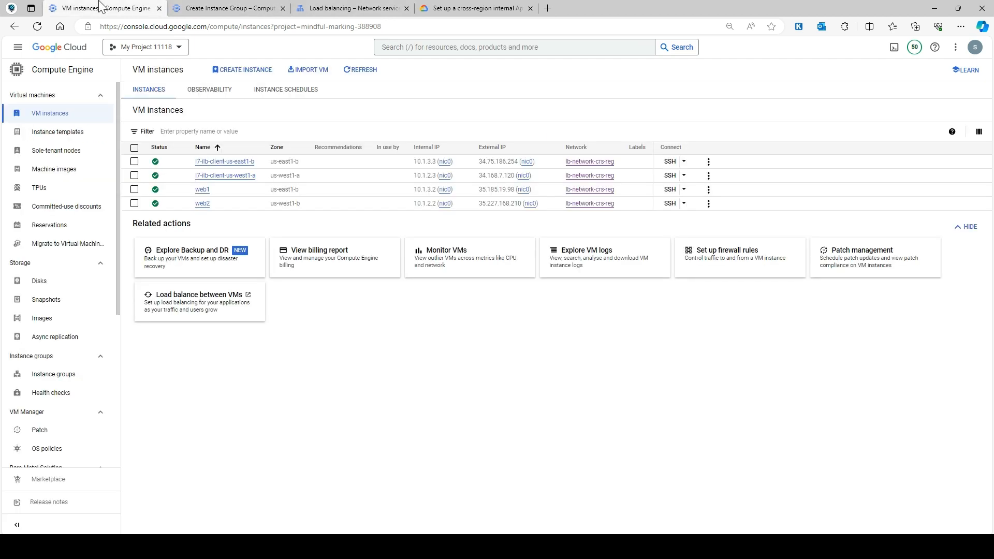
{"action": "left_click", "coordinate": [348, 7]}
{"action": "left_click", "coordinate": [241, 7]}
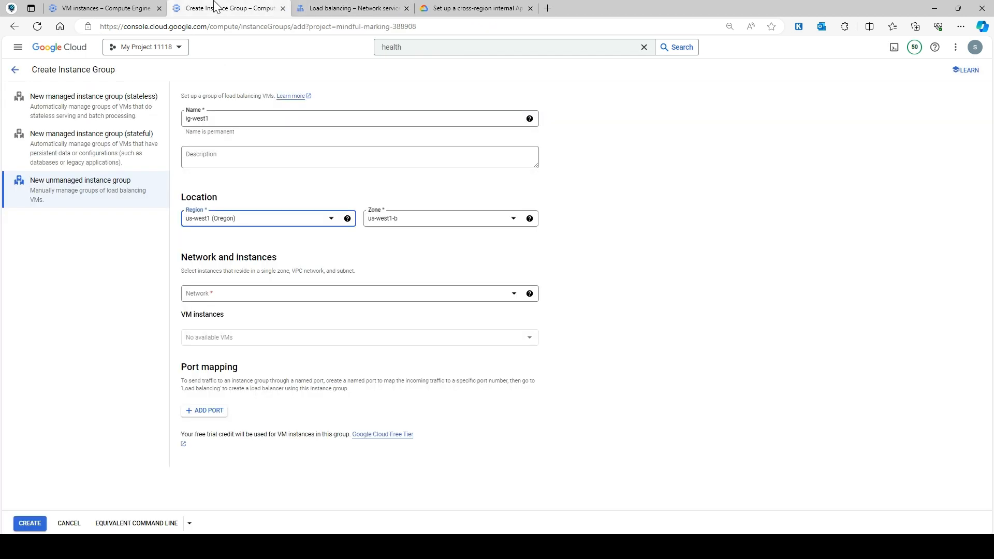
Select the network lb-network-crs-reg, add the VM web2 and create the ig-west1 instance group.
{"action": "left_click", "coordinate": [266, 294]}
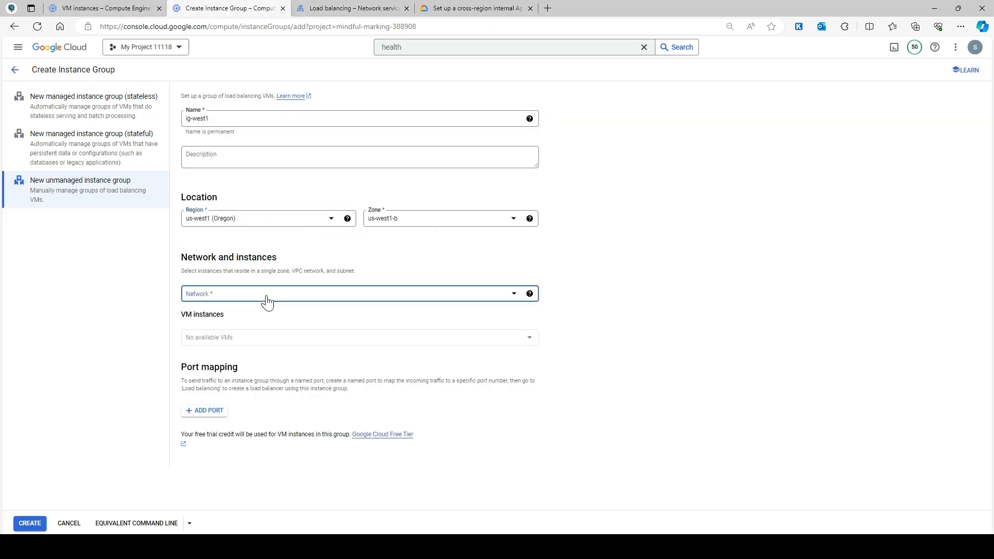
{"action": "left_click", "coordinate": [235, 344]}
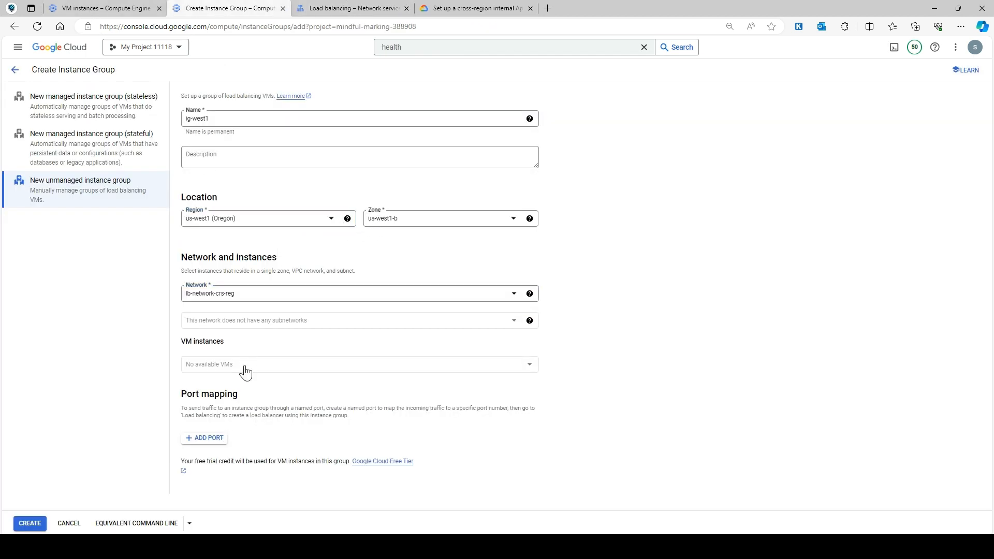
{"action": "left_click", "coordinate": [246, 370]}
{"action": "left_click", "coordinate": [206, 416]}
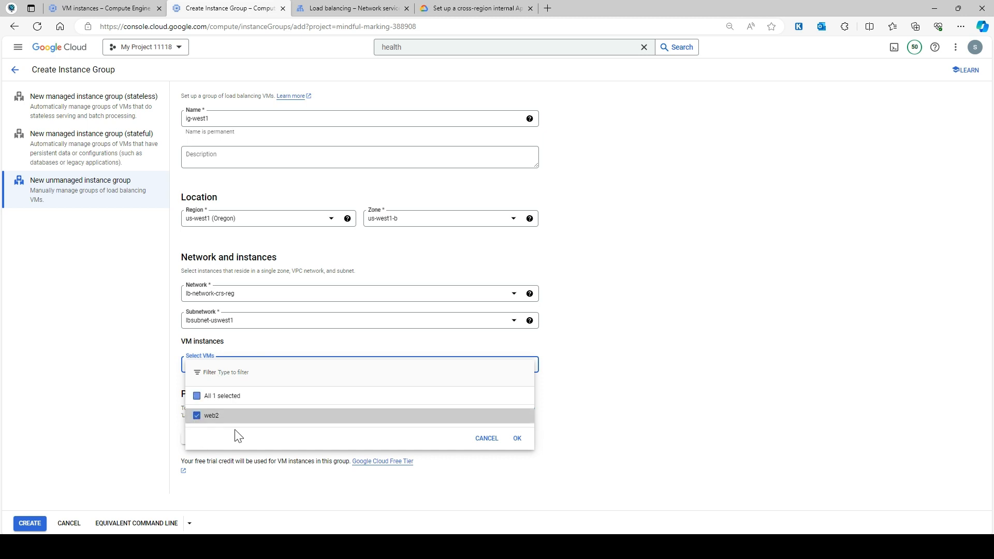
{"action": "left_click", "coordinate": [518, 439]}
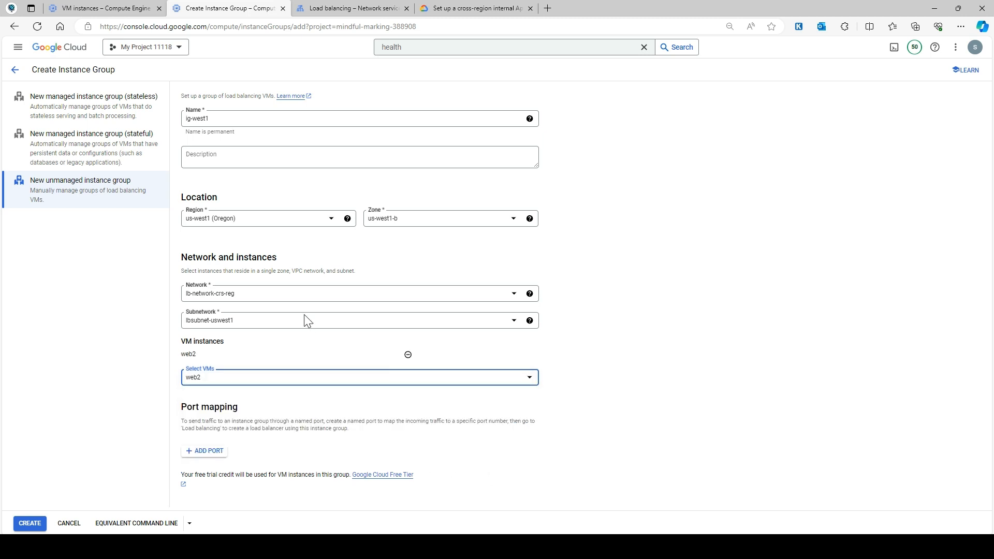
{"action": "left_click", "coordinate": [30, 524]}
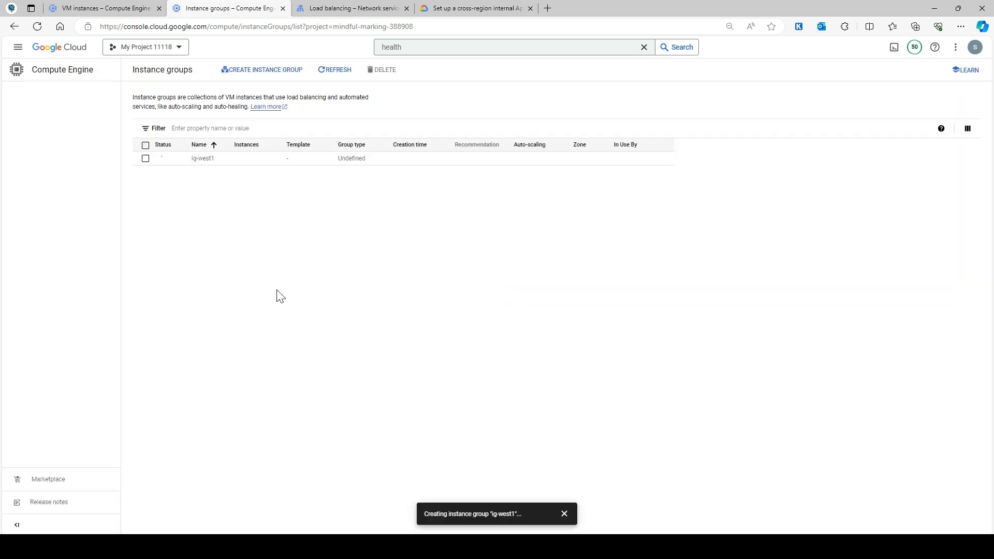
Start another unmanaged instance group, name it ig-east1 and set its region to us-east1 (South Carolina).
{"action": "left_click", "coordinate": [261, 71]}
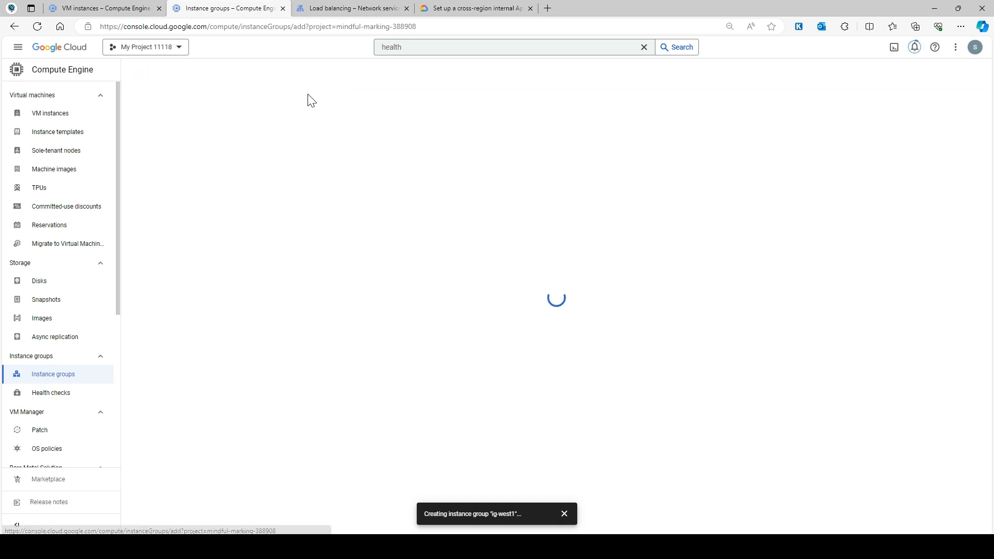
{"action": "left_click", "coordinate": [110, 205]}
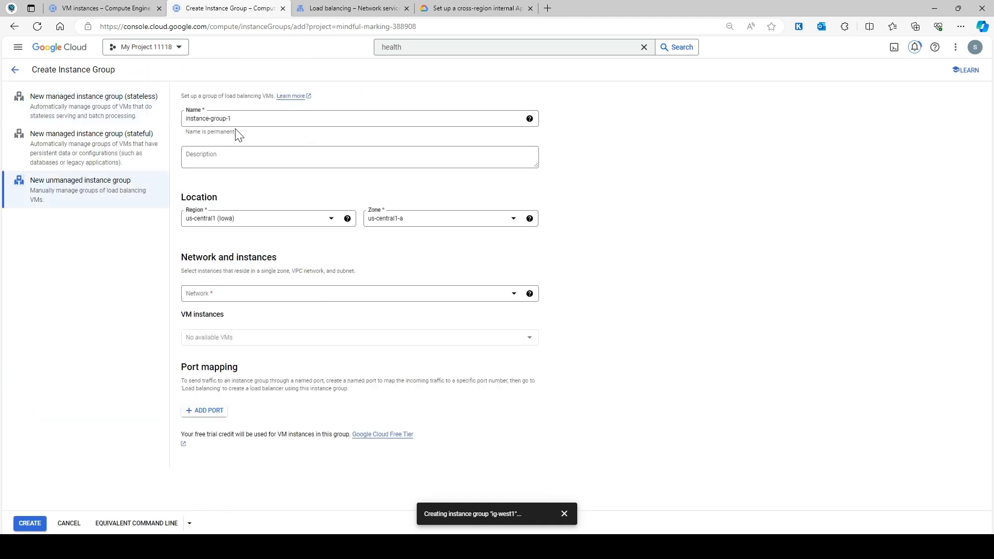
{"action": "type", "text": "ig"}
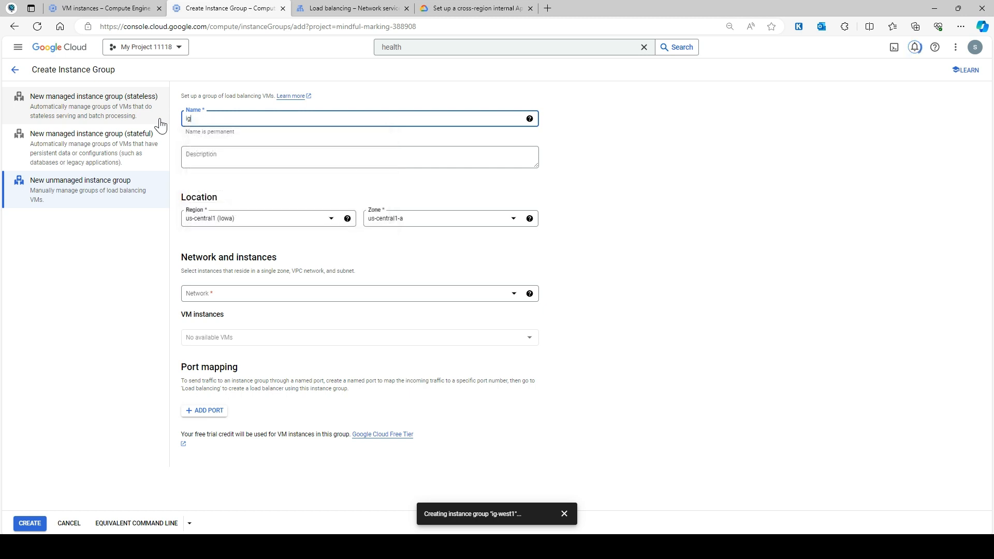
{"action": "type", "text": "-east1"}
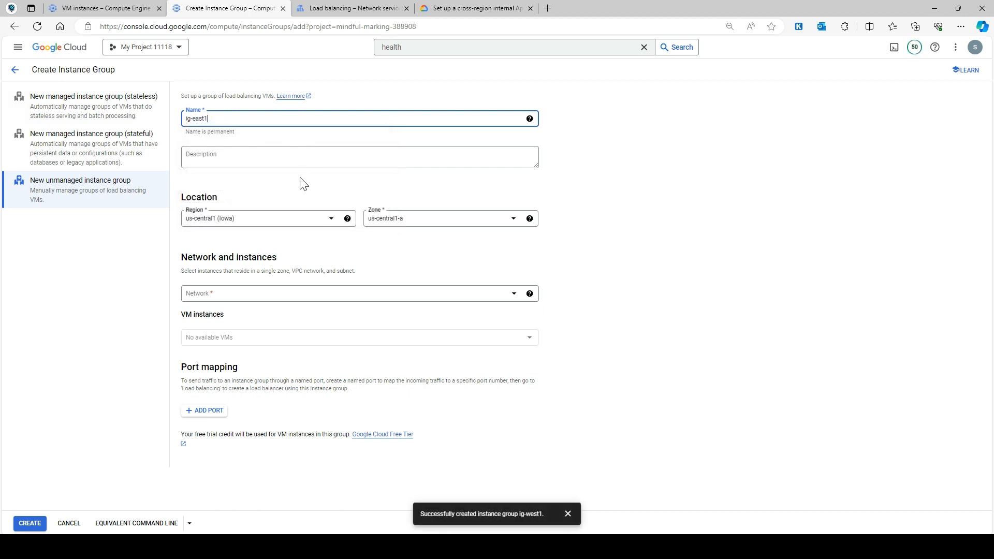
{"action": "left_click", "coordinate": [283, 224]}
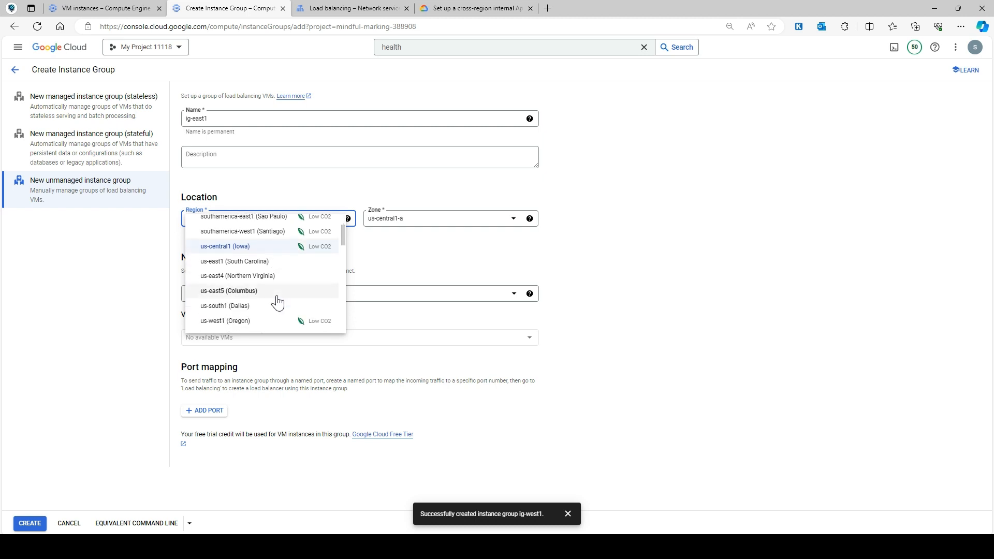
{"action": "left_click", "coordinate": [260, 268]}
Select the network lb-network-crs-reg, add the VM web1 and create the ig-east1 instance group.
{"action": "left_click", "coordinate": [261, 295]}
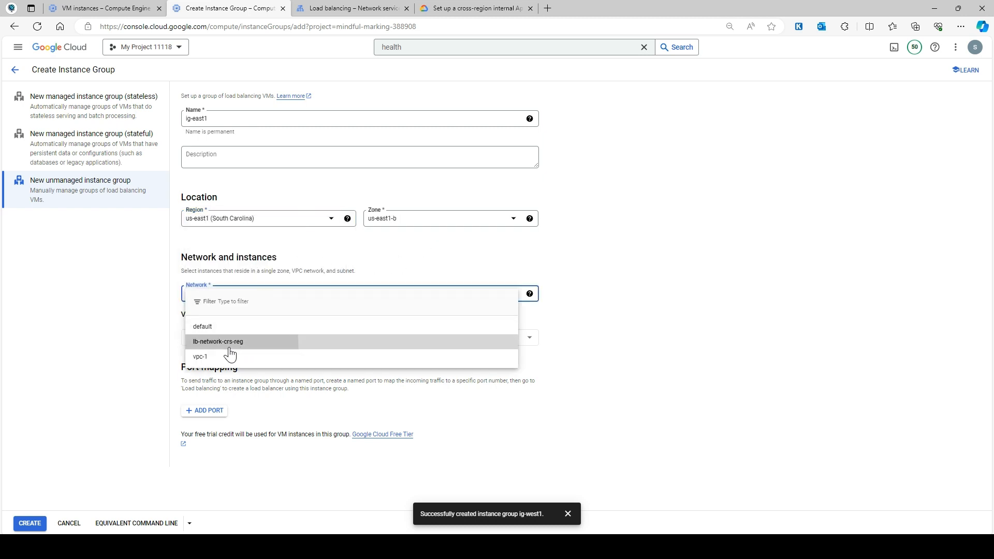
{"action": "left_click", "coordinate": [228, 341]}
{"action": "left_click", "coordinate": [244, 366]}
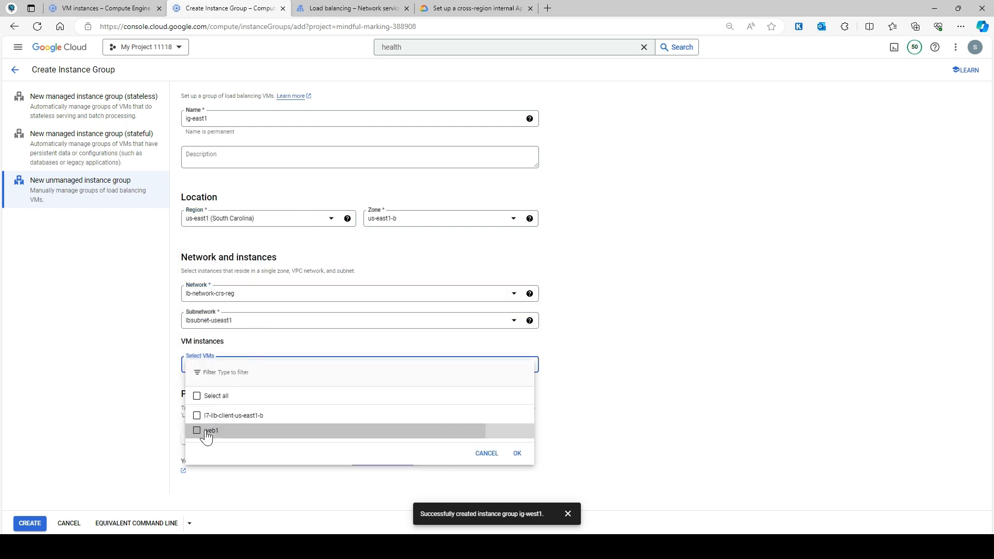
{"action": "left_click", "coordinate": [204, 433]}
{"action": "left_click", "coordinate": [517, 454]}
{"action": "left_click", "coordinate": [34, 524]}
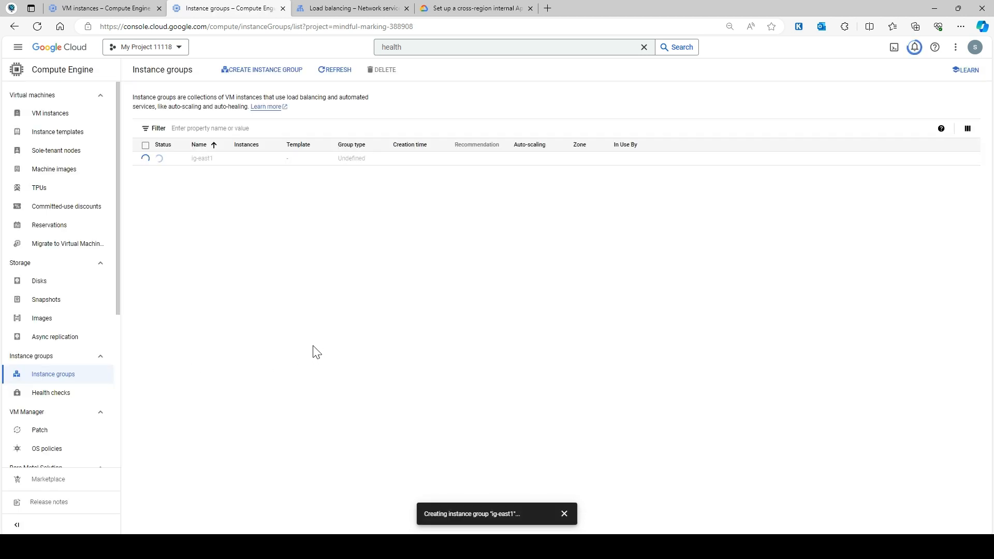
Refresh the instance groups list and check the notifications for the progress of the ig-east1 creation.
{"action": "left_click", "coordinate": [336, 73]}
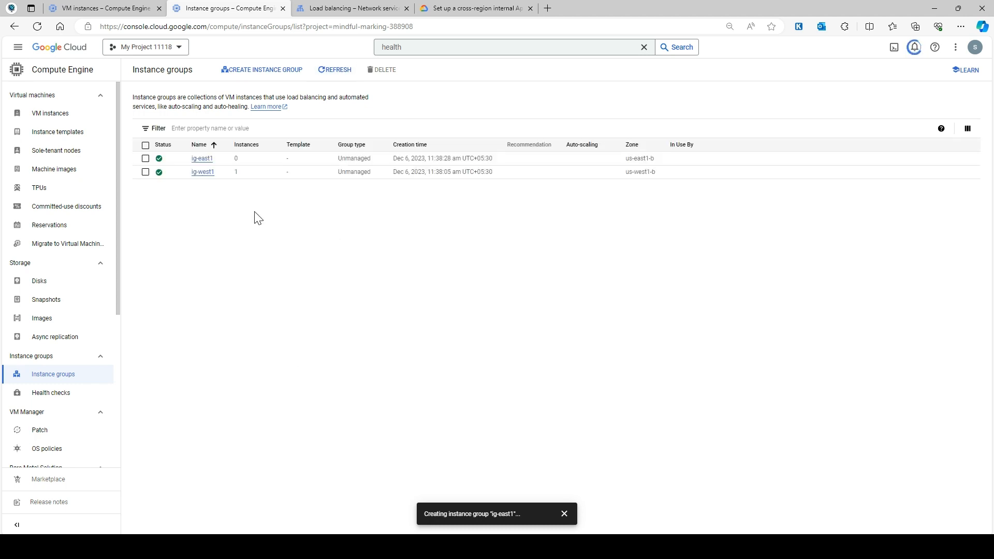
{"action": "left_click", "coordinate": [333, 74]}
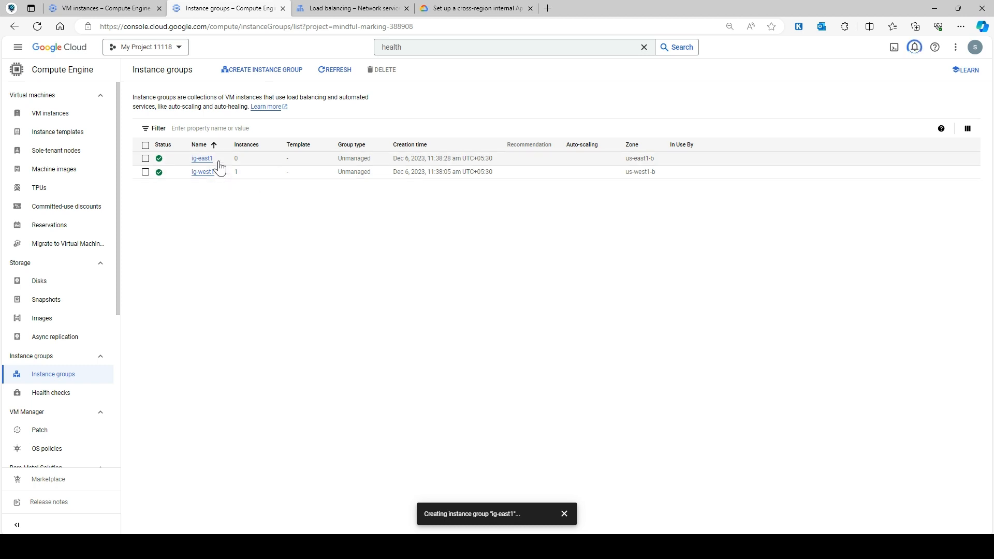
{"action": "left_click", "coordinate": [914, 47]}
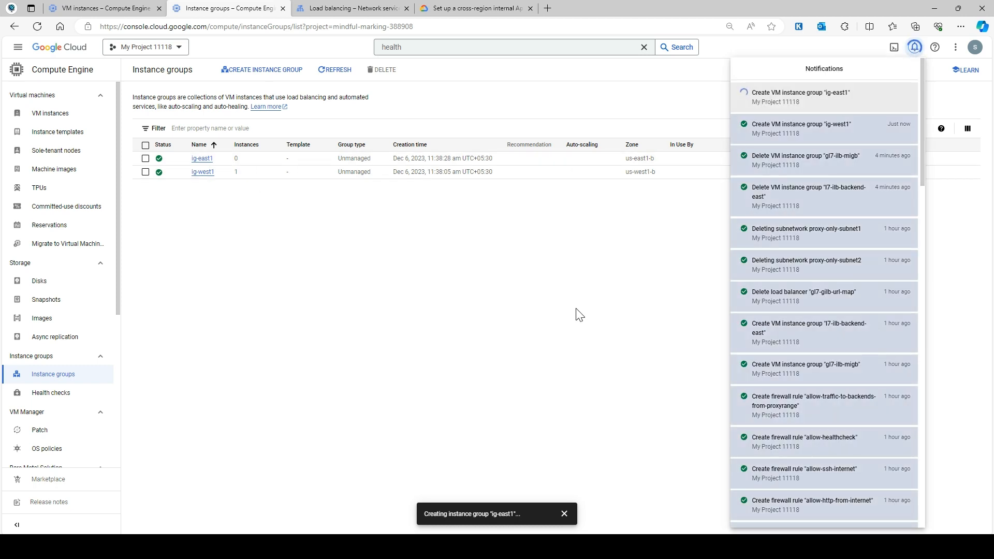
{"action": "left_click", "coordinate": [347, 74]}
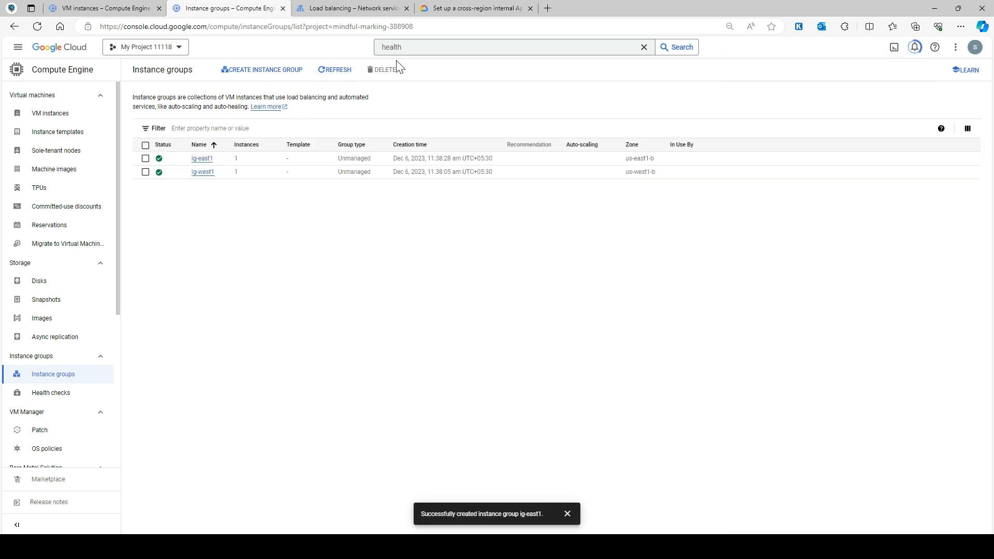
Read the setup guide from the managed instance group instructions through to the load balancer configuration and proxy availability sections.
{"action": "left_click", "coordinate": [463, 9]}
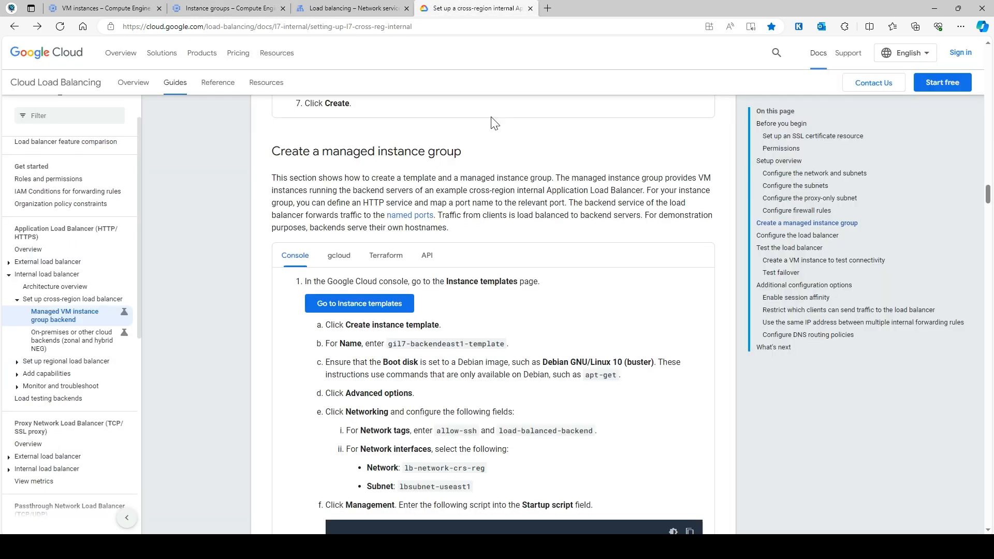
{"action": "scroll", "coordinate": [433, 336], "scroll_direction": "down", "scroll_amount": 4}
{"action": "scroll", "coordinate": [433, 336], "scroll_direction": "down", "scroll_amount": 6}
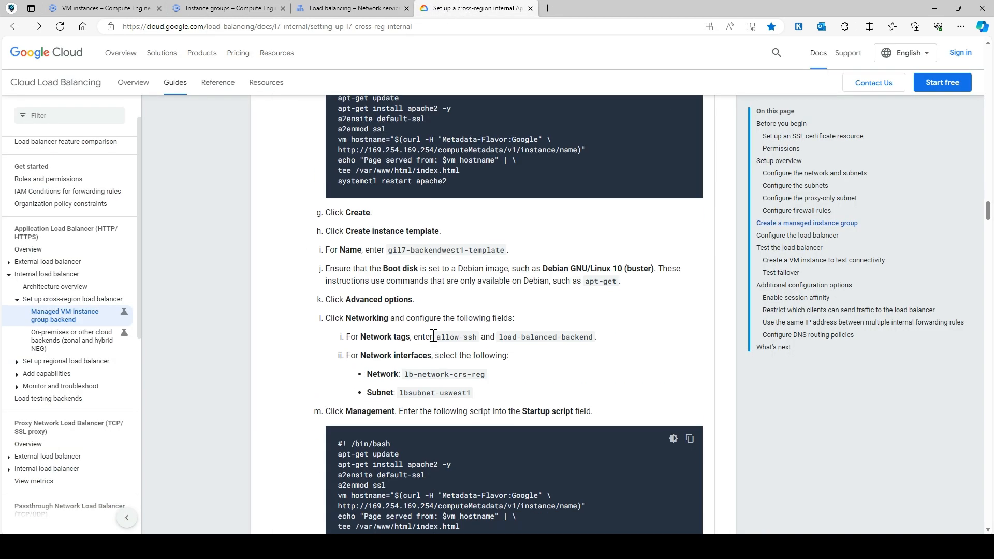
{"action": "scroll", "coordinate": [434, 336], "scroll_direction": "up", "scroll_amount": 3}
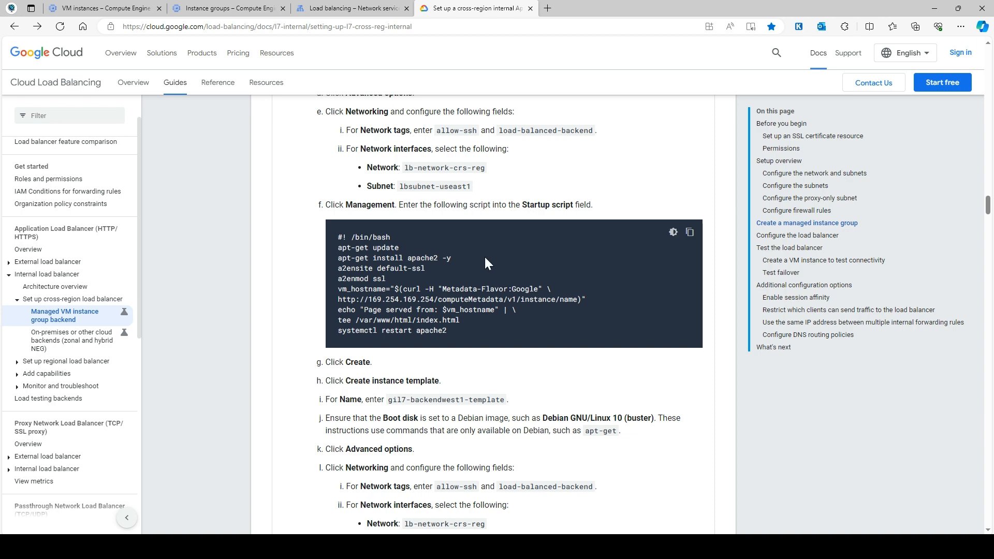
{"action": "scroll", "coordinate": [485, 261], "scroll_direction": "down", "scroll_amount": 15}
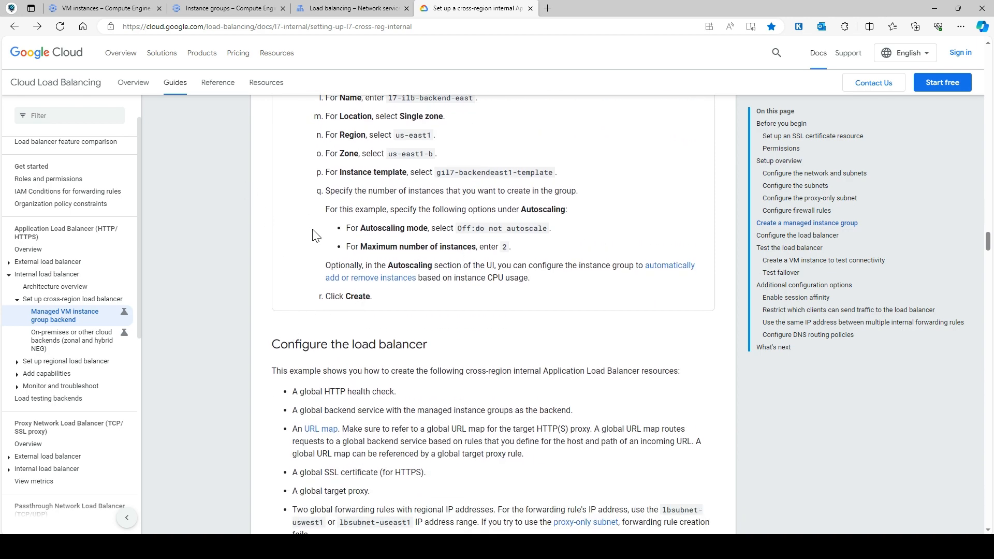
{"action": "scroll", "coordinate": [343, 283], "scroll_direction": "down", "scroll_amount": 6}
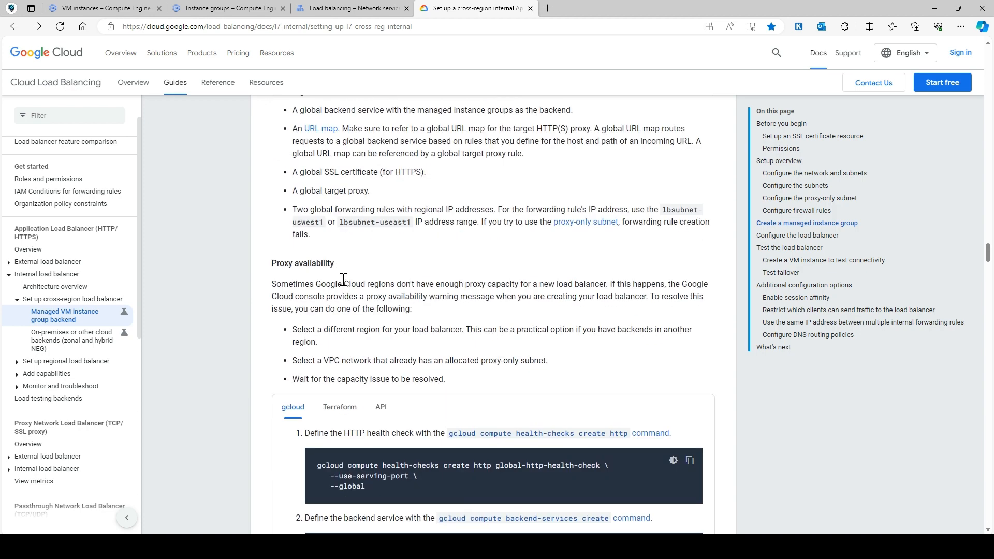
Create the global HTTP health check global-http-health-check in Cloud Shell with the guide's command, using the serving port.
{"action": "scroll", "coordinate": [344, 280], "scroll_direction": "down", "scroll_amount": 2}
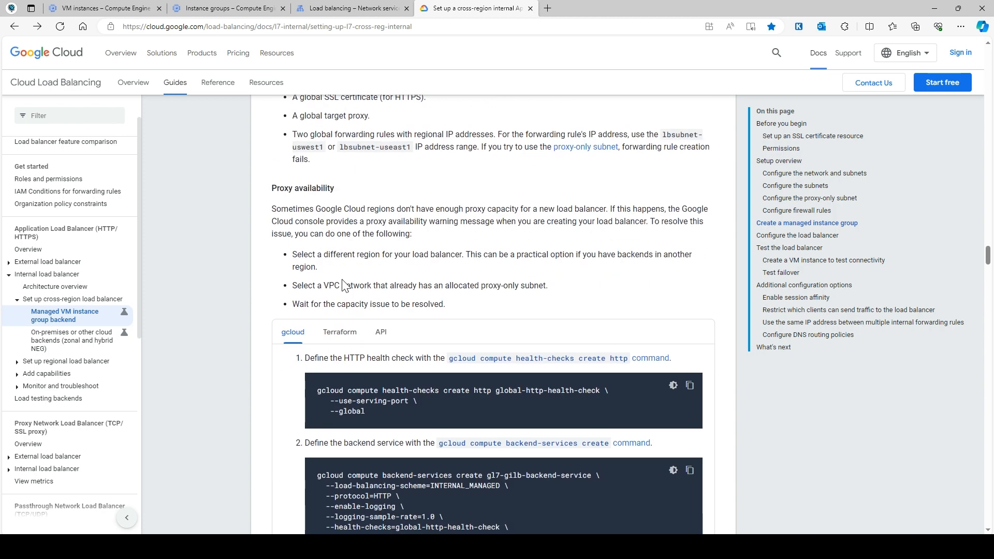
{"action": "scroll", "coordinate": [344, 282], "scroll_direction": "up", "scroll_amount": 5}
{"action": "scroll", "coordinate": [363, 269], "scroll_direction": "down", "scroll_amount": 8}
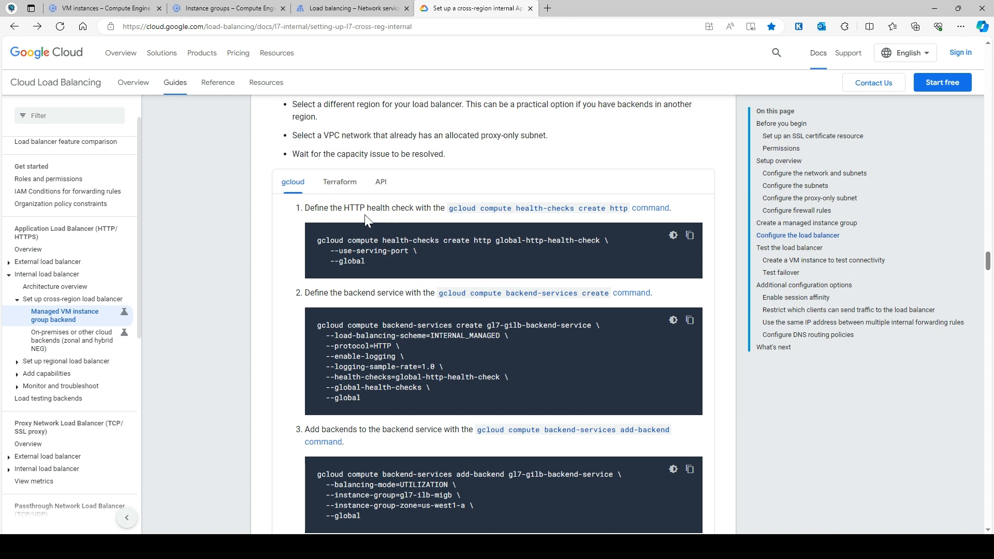
{"action": "left_click", "coordinate": [690, 237]}
{"action": "left_click", "coordinate": [355, 8]}
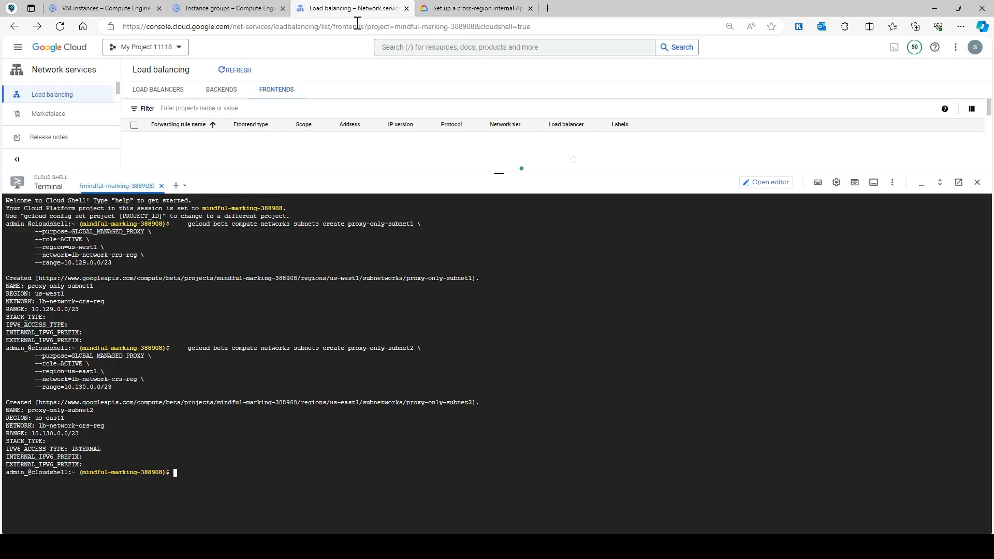
{"action": "key", "text": "ctrl+l"}
{"action": "key", "text": "ctrl+v"}
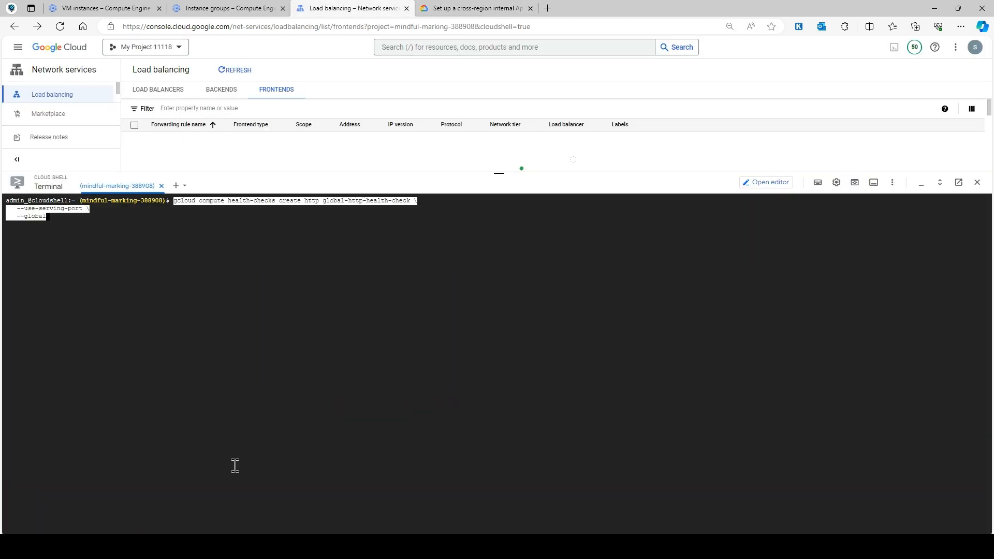
{"action": "key", "text": "Return"}
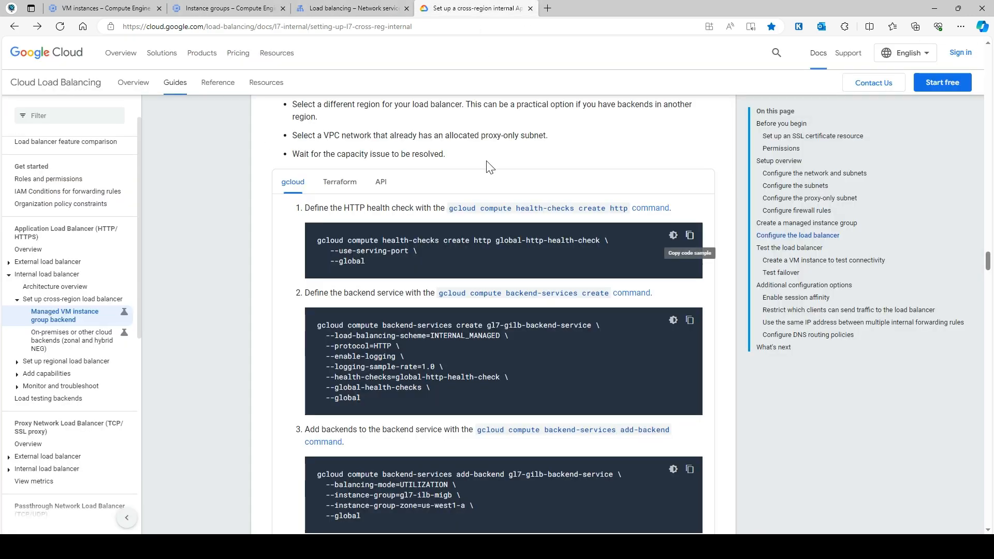
Create the global backend service gl7-gilb-backend-service in Cloud Shell with scheme INTERNAL_MANAGED, protocol HTTP, logging at sample rate 1.0 and global-http-health-check.
{"action": "left_click", "coordinate": [468, 7]}
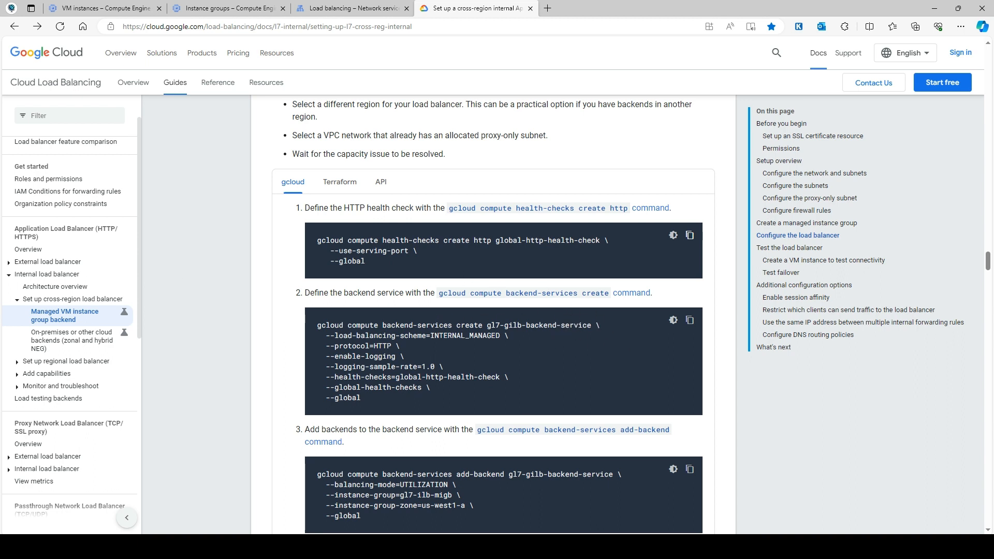
{"action": "key", "text": "alt+Tab"}
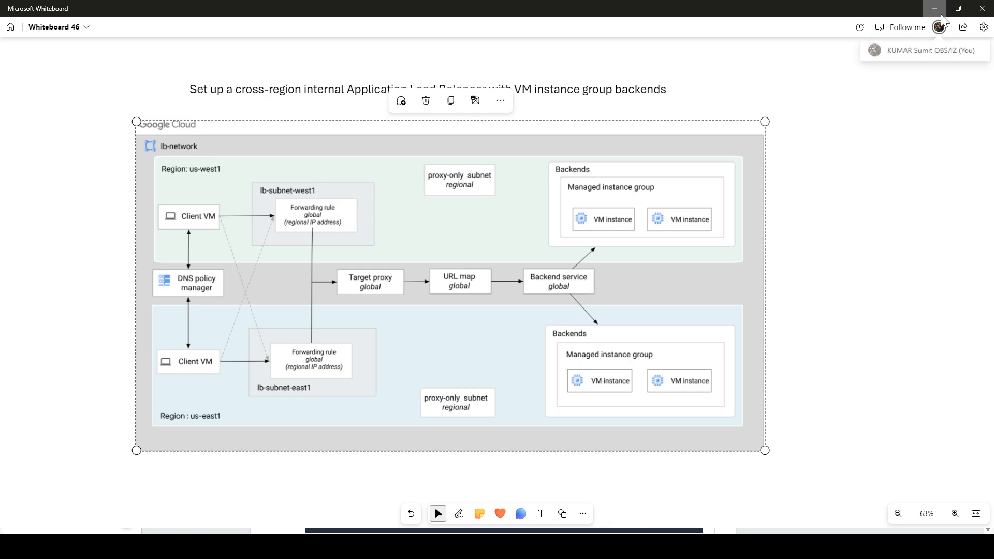
{"action": "key", "text": "alt+Tab"}
{"action": "left_click", "coordinate": [690, 321]}
{"action": "key", "text": "ctrl+Page_Up"}
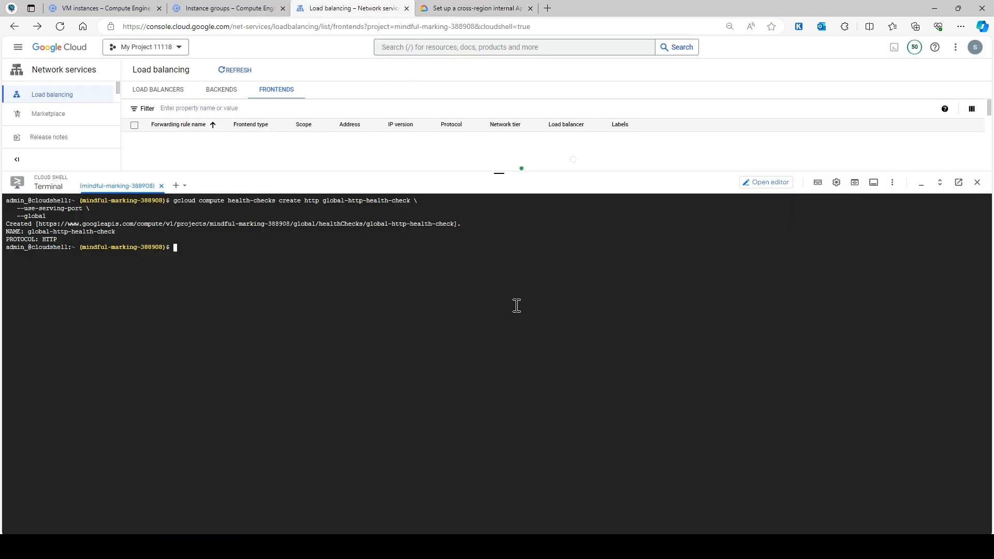
{"action": "key", "text": "ctrl+l"}
{"action": "key", "text": "ctrl+v"}
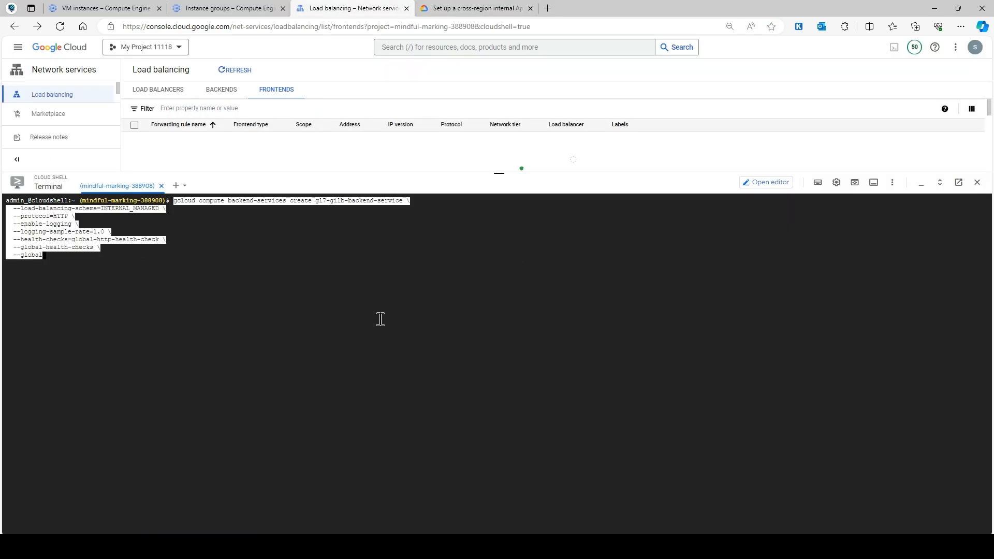
{"action": "key", "text": "Return"}
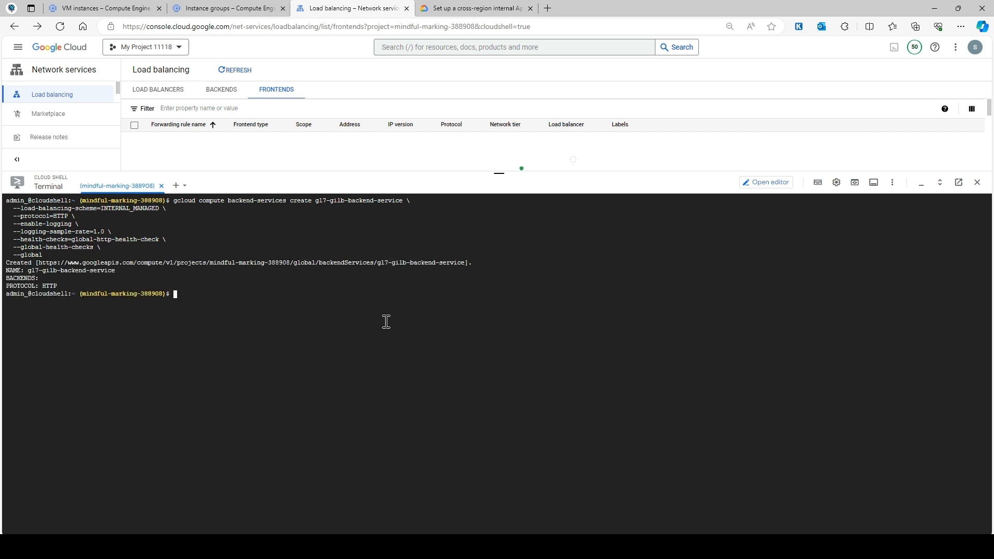
Put the guide's add-backend command, adapted to instance group ig-west1, zone us-west1-b and UTILIZATION balancing, on a cleared Cloud Shell prompt.
{"action": "left_click", "coordinate": [484, 9]}
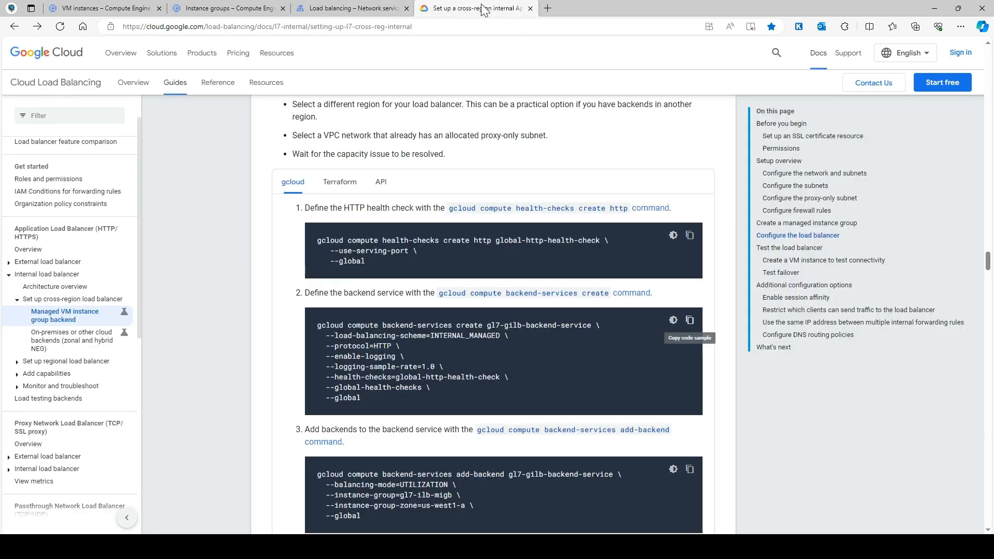
{"action": "scroll", "coordinate": [555, 328], "scroll_direction": "down", "scroll_amount": 3}
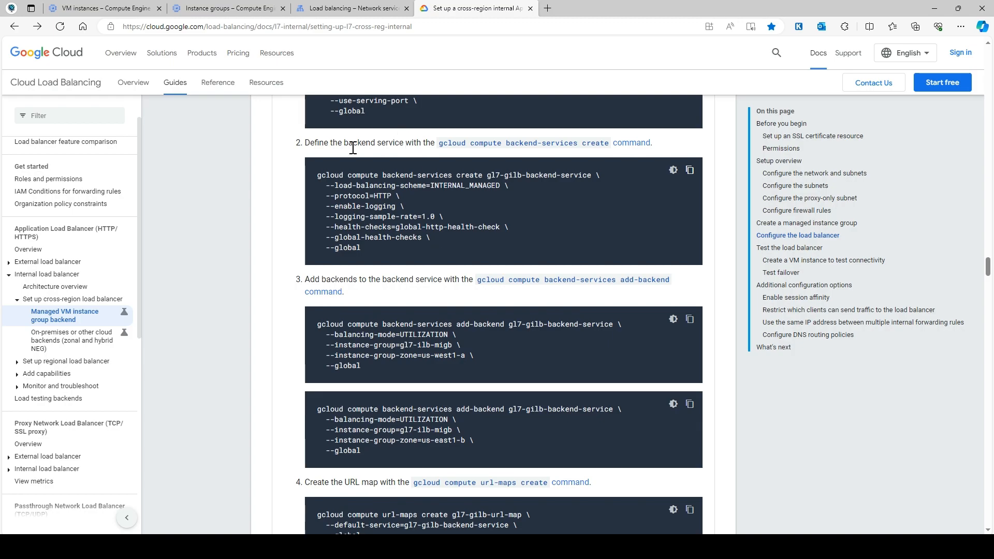
{"action": "left_click", "coordinate": [388, 547]}
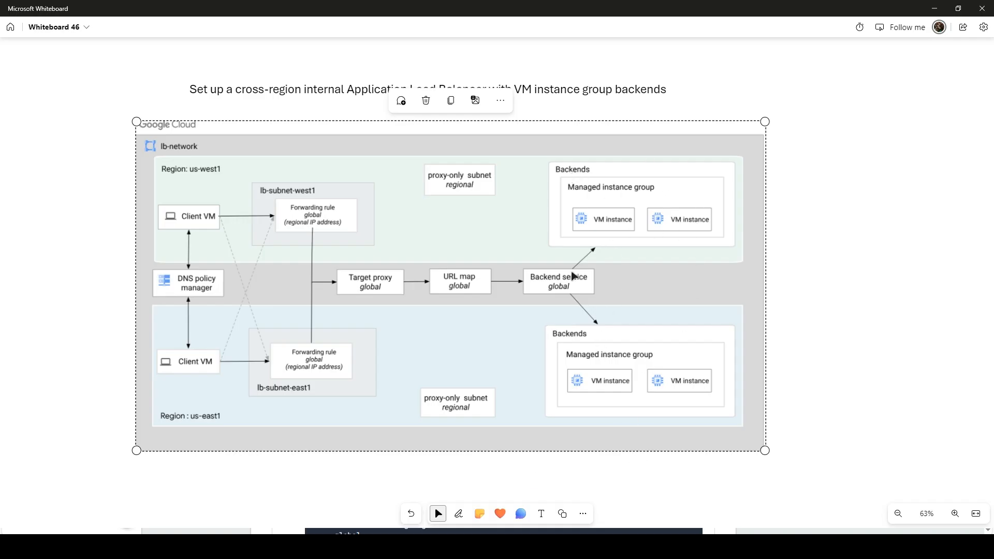
{"action": "left_click", "coordinate": [935, 8]}
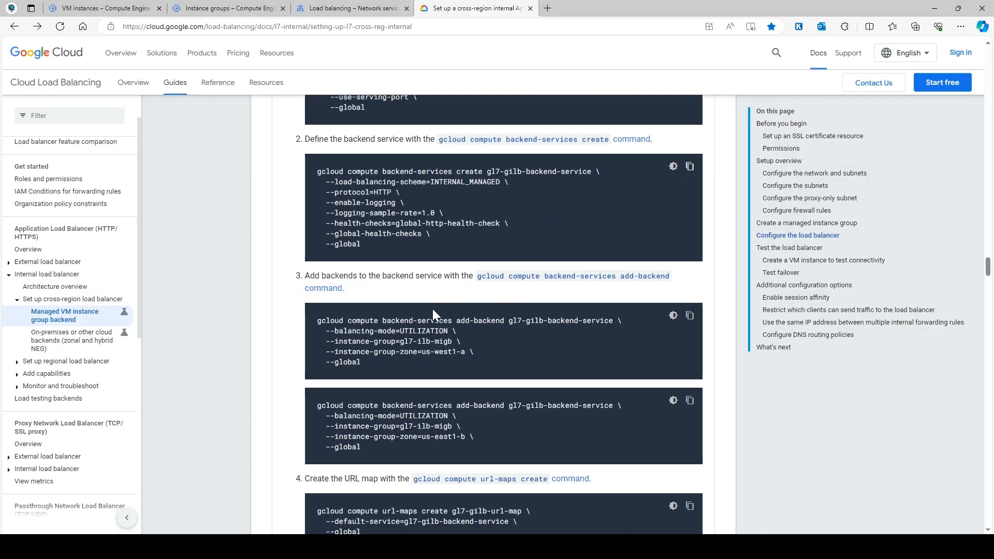
{"action": "scroll", "coordinate": [459, 263], "scroll_direction": "down", "scroll_amount": 3}
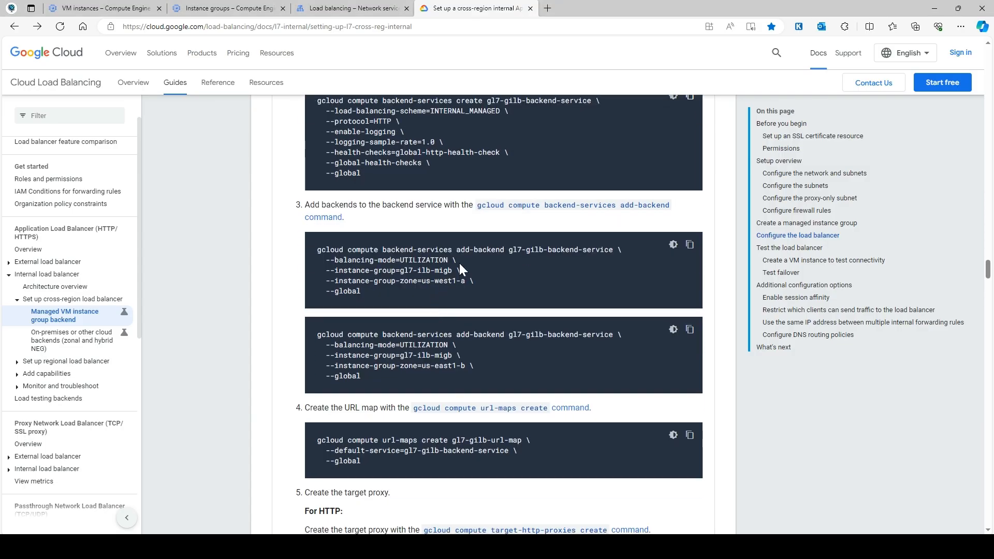
{"action": "left_click", "coordinate": [690, 246]}
{"action": "key", "text": "alt+Tab"}
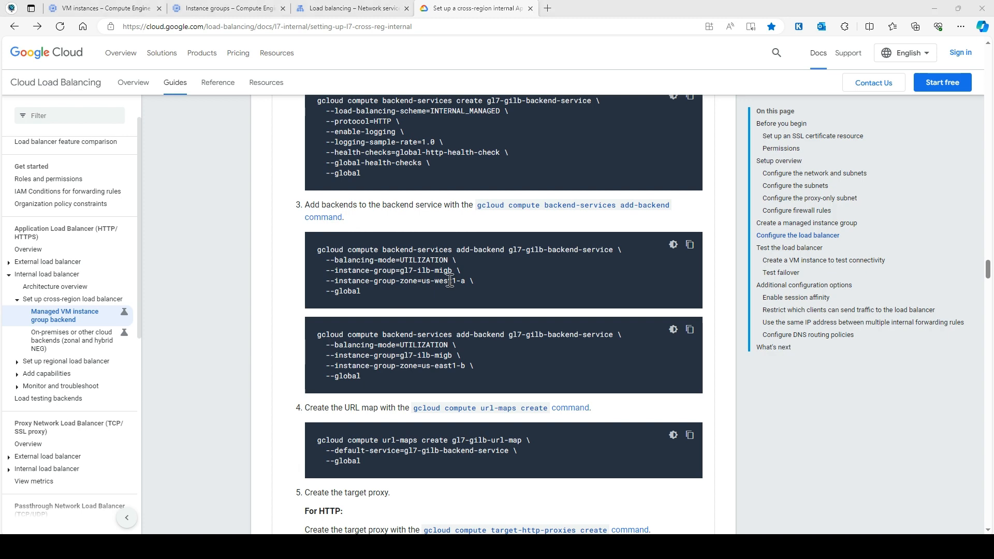
{"action": "left_click", "coordinate": [365, 8]}
{"action": "key", "text": "ctrl+l"}
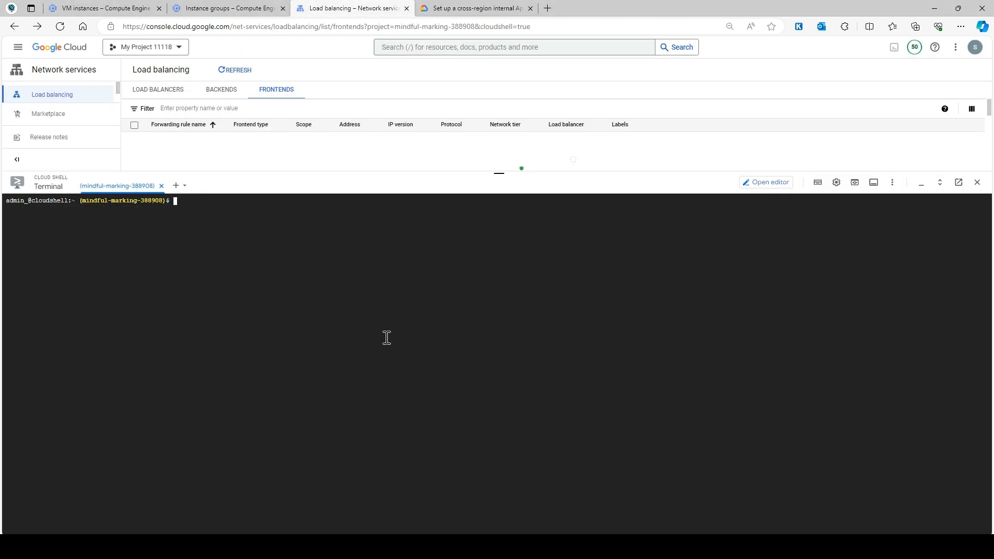
{"action": "key", "text": "ctrl+v"}
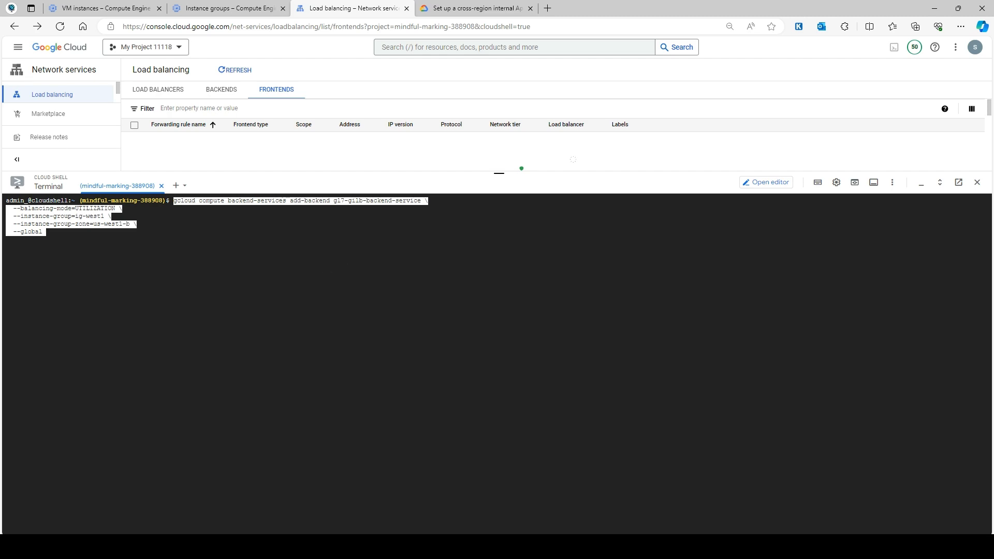
Check the ig-west1 name and zone against the instance groups list, and run the prepared command adding it to gl7-gilb-backend-service.
{"action": "key", "text": "alt+Tab"}
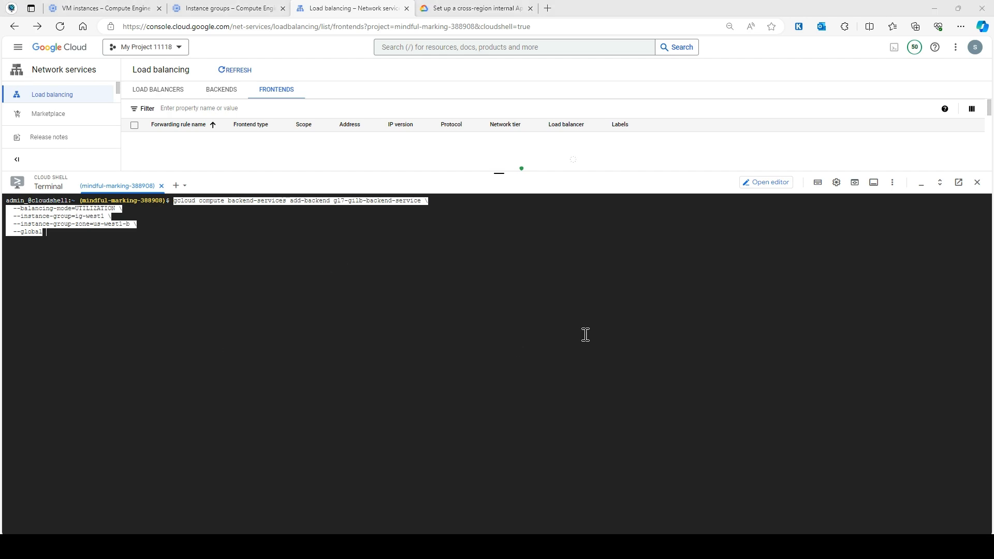
{"action": "left_click", "coordinate": [439, 8]}
{"action": "scroll", "coordinate": [526, 279], "scroll_direction": "up", "scroll_amount": 1}
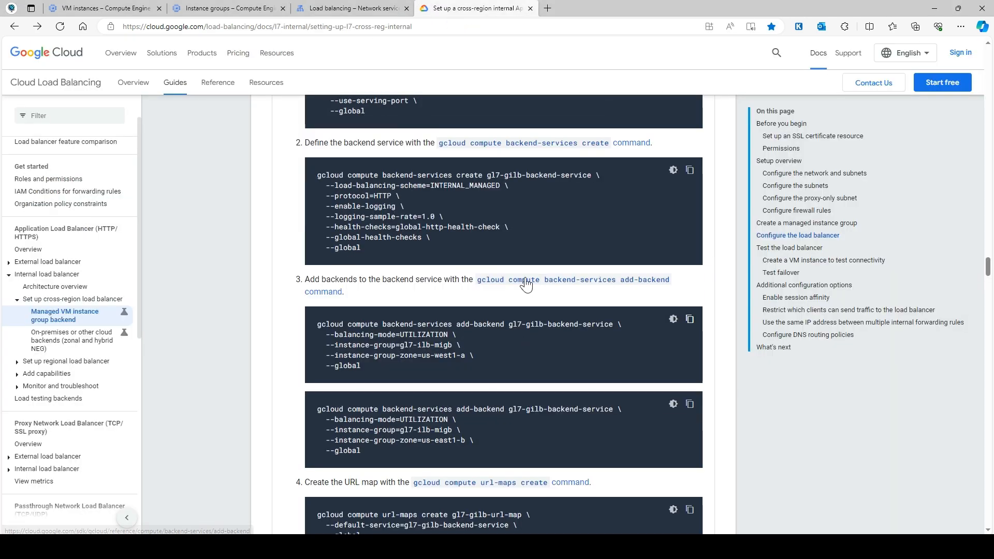
{"action": "left_click", "coordinate": [352, 9]}
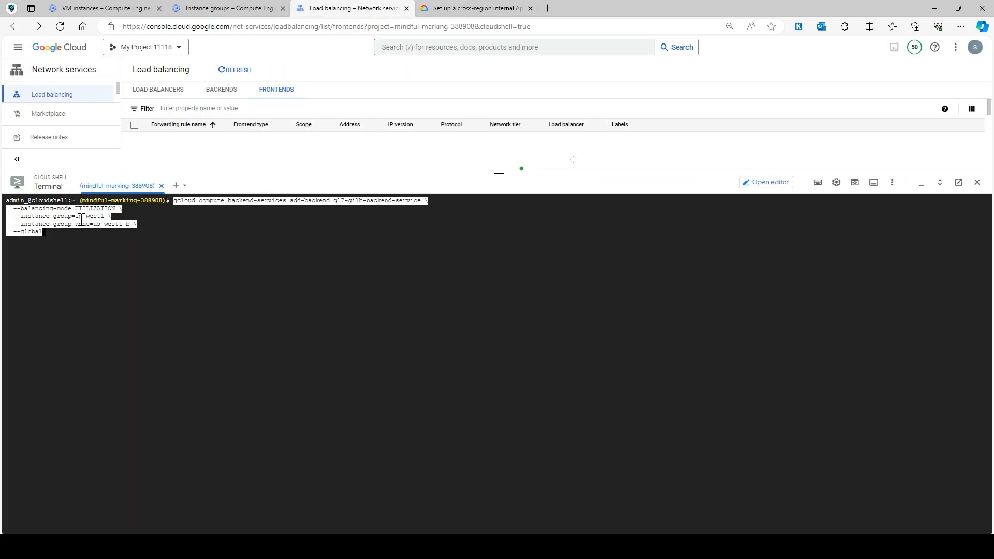
{"action": "left_click", "coordinate": [236, 8]}
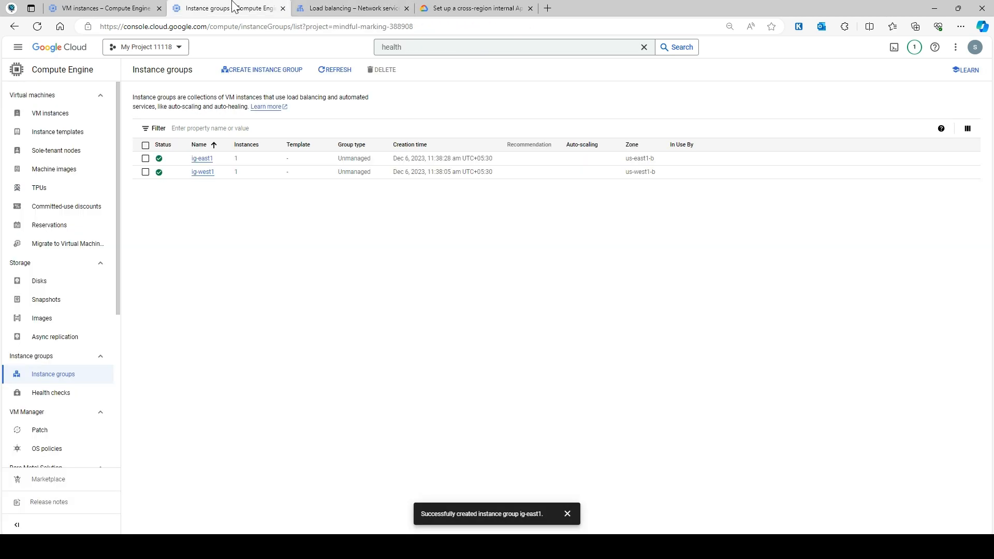
{"action": "left_click", "coordinate": [475, 8]}
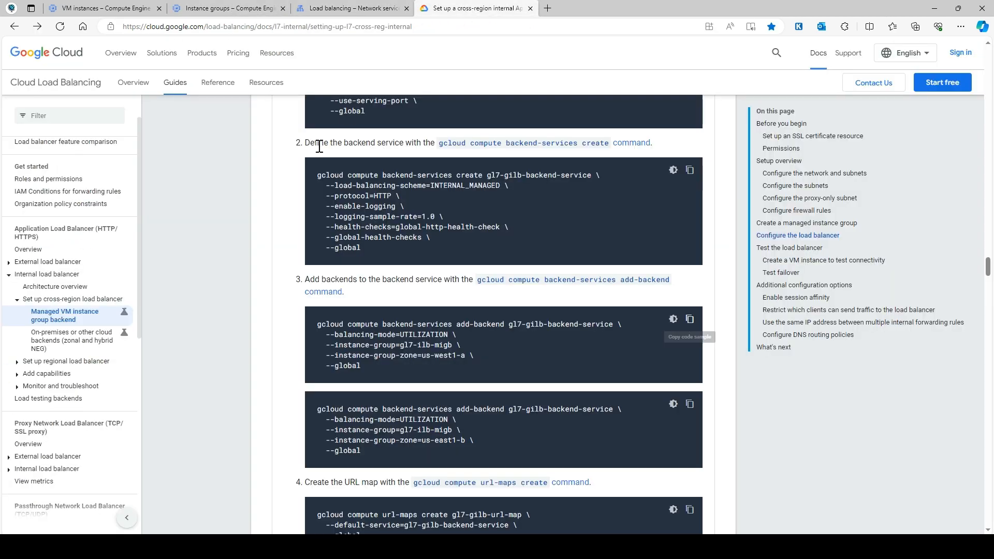
{"action": "left_click", "coordinate": [336, 9]}
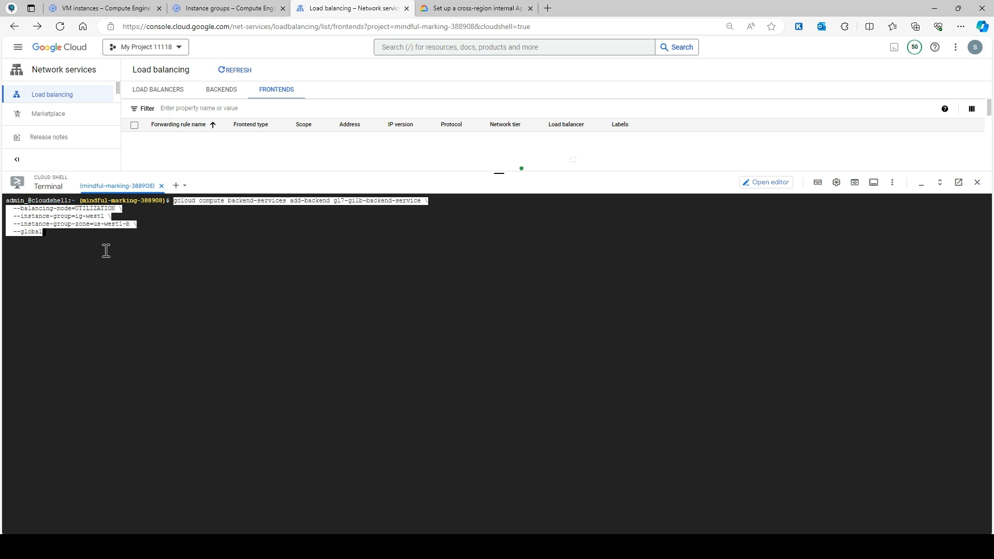
{"action": "key", "text": "Return"}
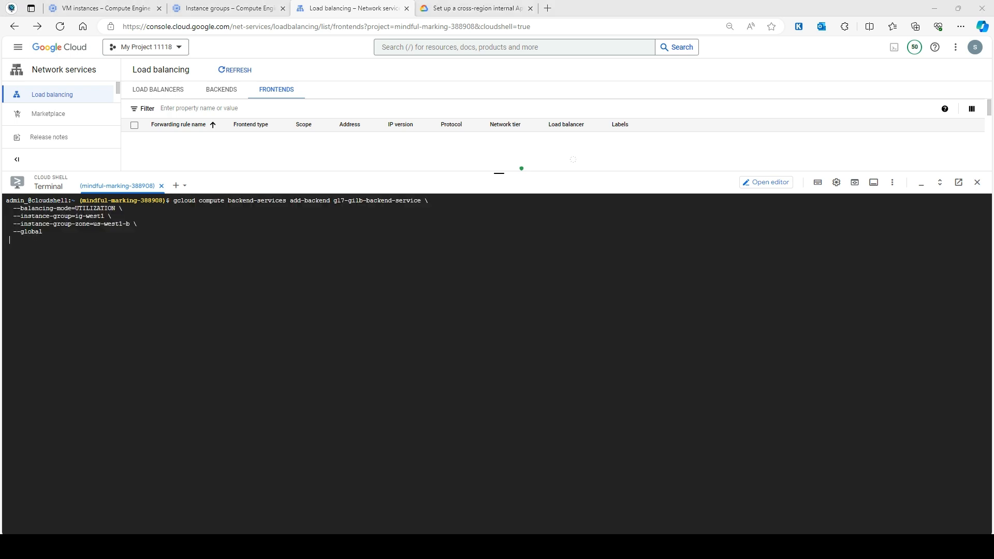
{"action": "left_click", "coordinate": [275, 365]}
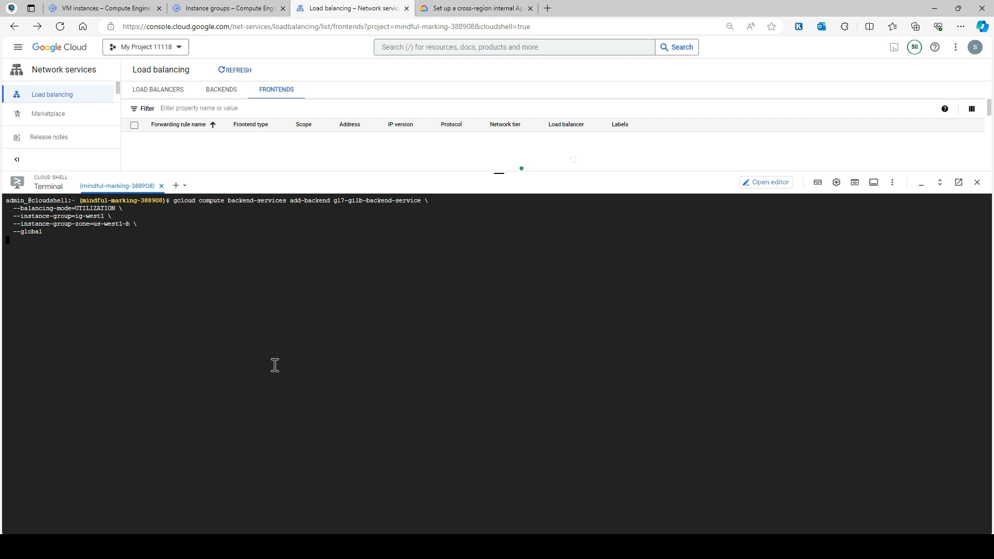
Add instance group ig-east1 in zone us-east1-b to gl7-gilb-backend-service as a global backend with UTILIZATION balancing.
{"action": "left_click", "coordinate": [475, 9]}
{"action": "scroll", "coordinate": [464, 317], "scroll_direction": "down", "scroll_amount": 1}
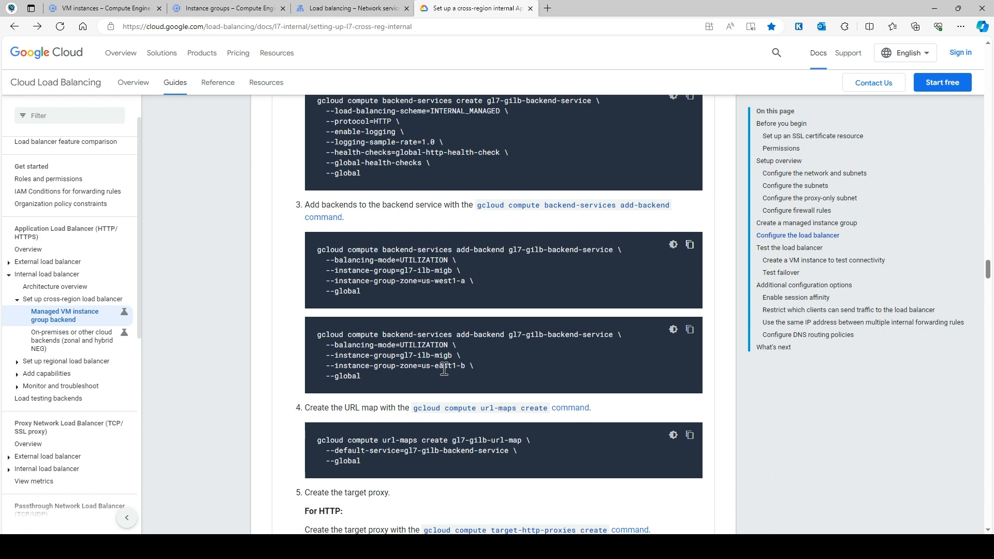
{"action": "left_click", "coordinate": [333, 9]}
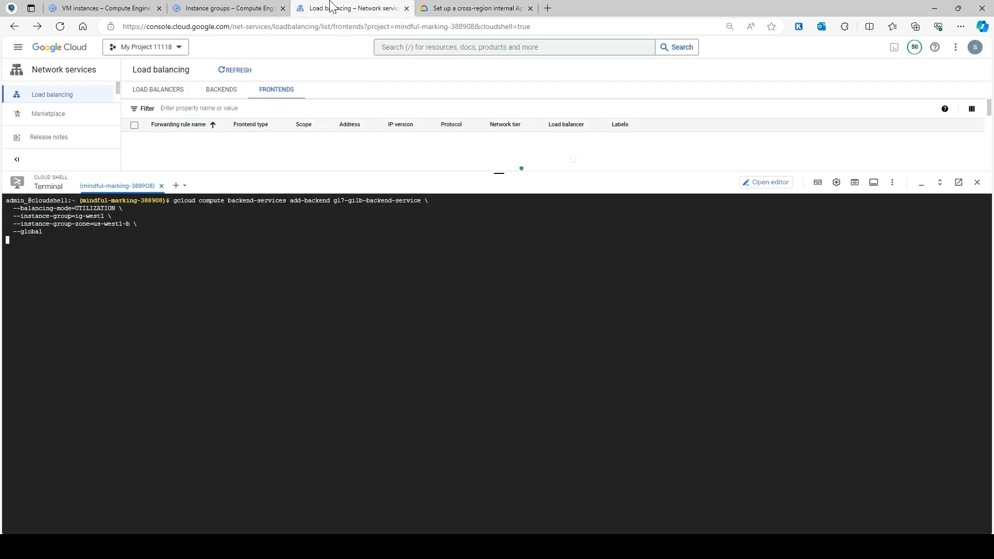
{"action": "key", "text": "Return"}
{"action": "key", "text": "Return"}
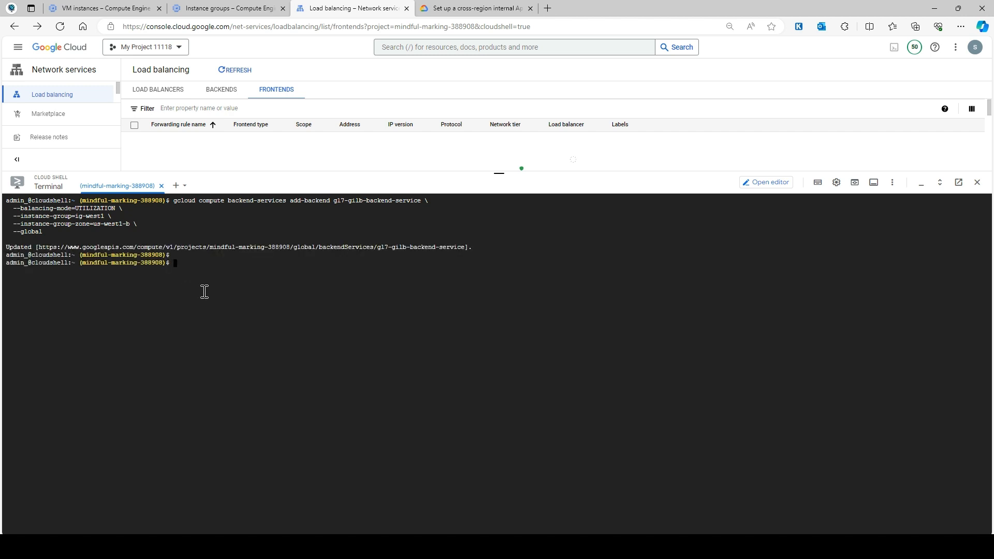
{"action": "key", "text": "ctrl+v"}
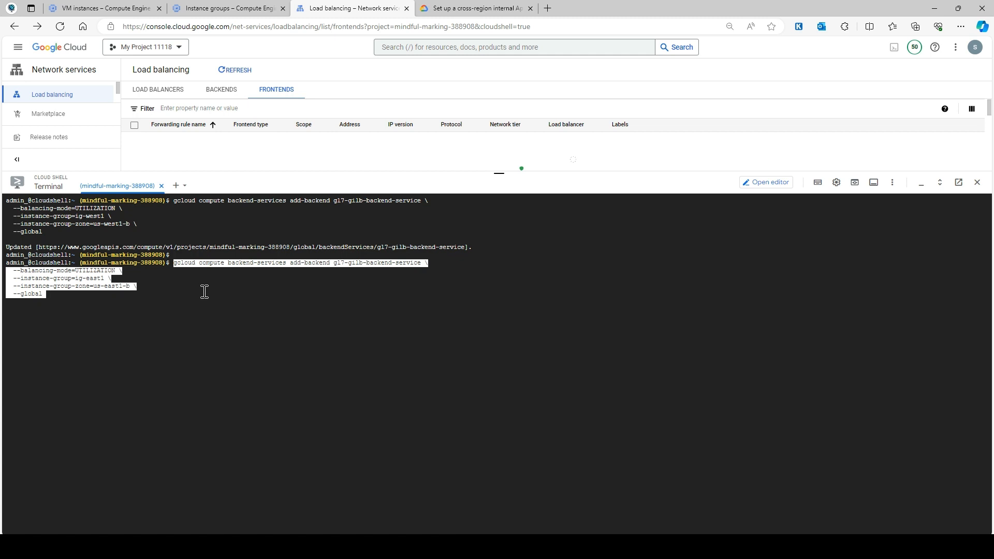
{"action": "key", "text": "Return"}
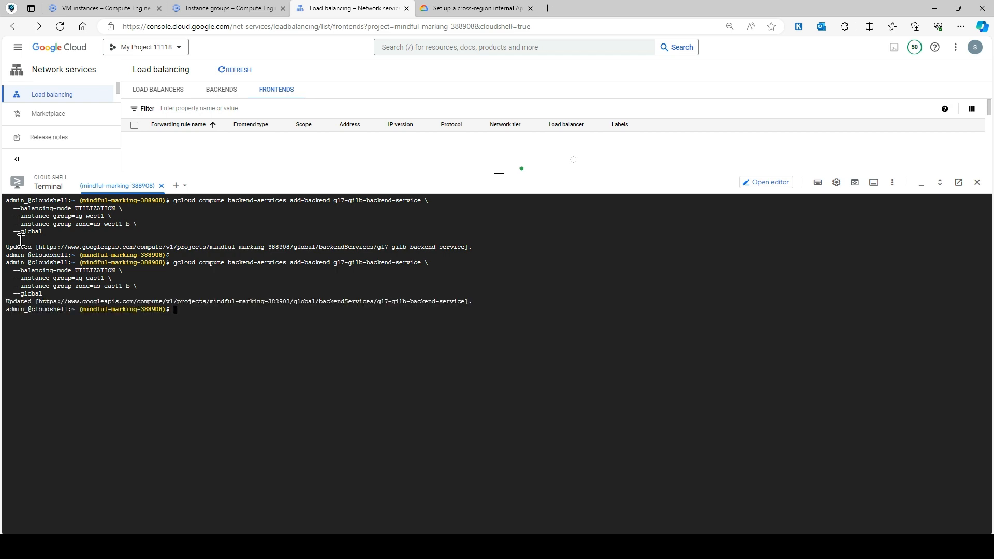
Create the global URL map gl7-gilb-url-map with default service gl7-gilb-backend-service, running the guide's command on a cleared Cloud Shell prompt.
{"action": "left_click", "coordinate": [516, 6]}
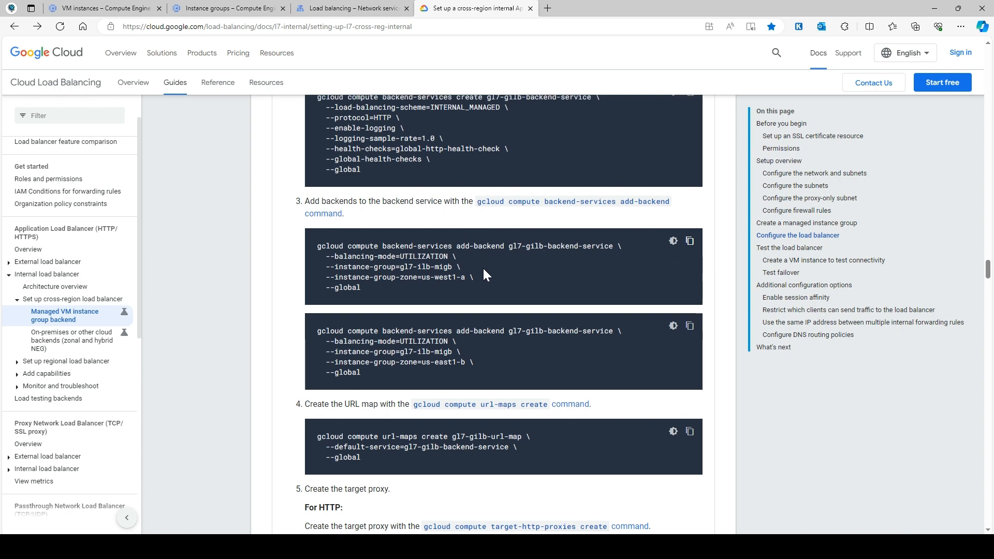
{"action": "scroll", "coordinate": [483, 266], "scroll_direction": "down", "scroll_amount": 3}
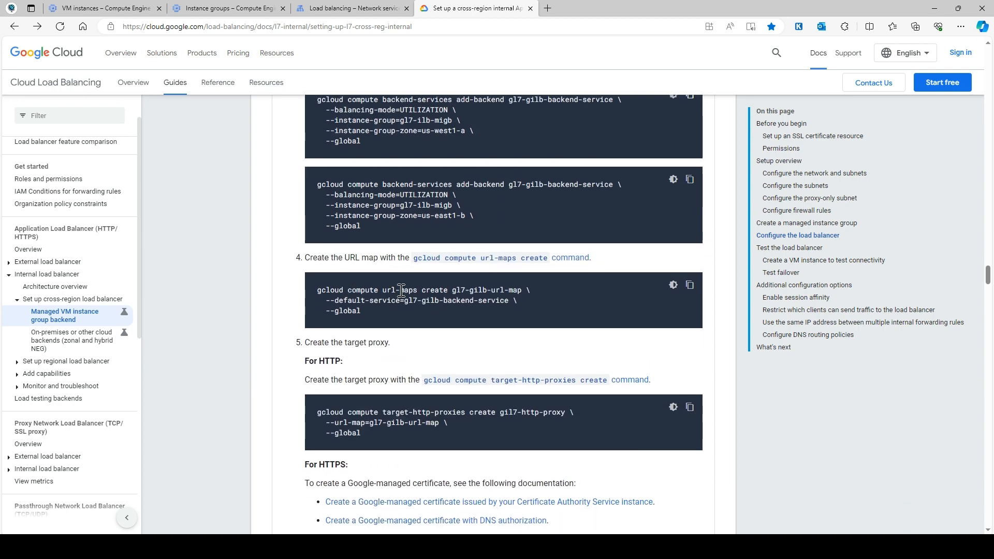
{"action": "left_click", "coordinate": [691, 286]}
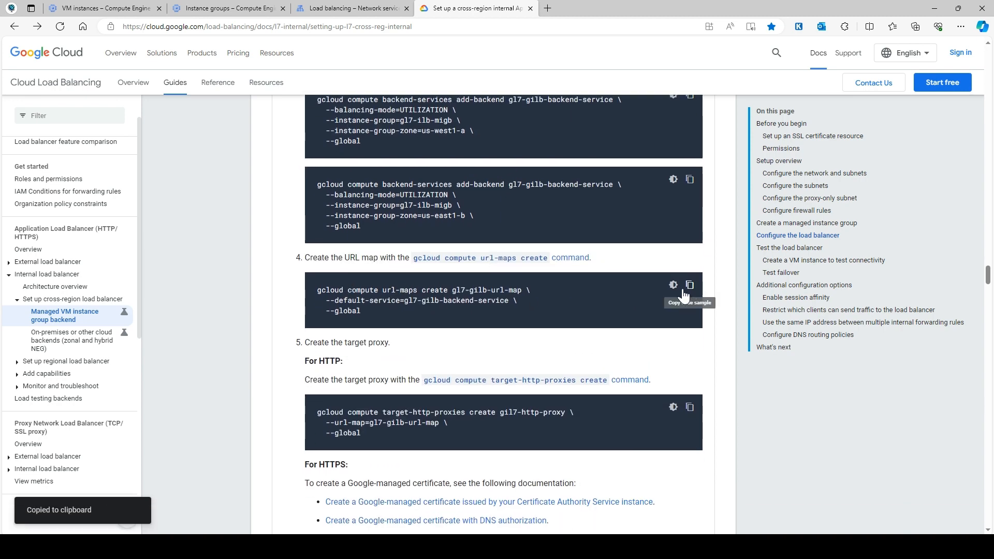
{"action": "left_click", "coordinate": [352, 8]}
{"action": "key", "text": "ctrl+l"}
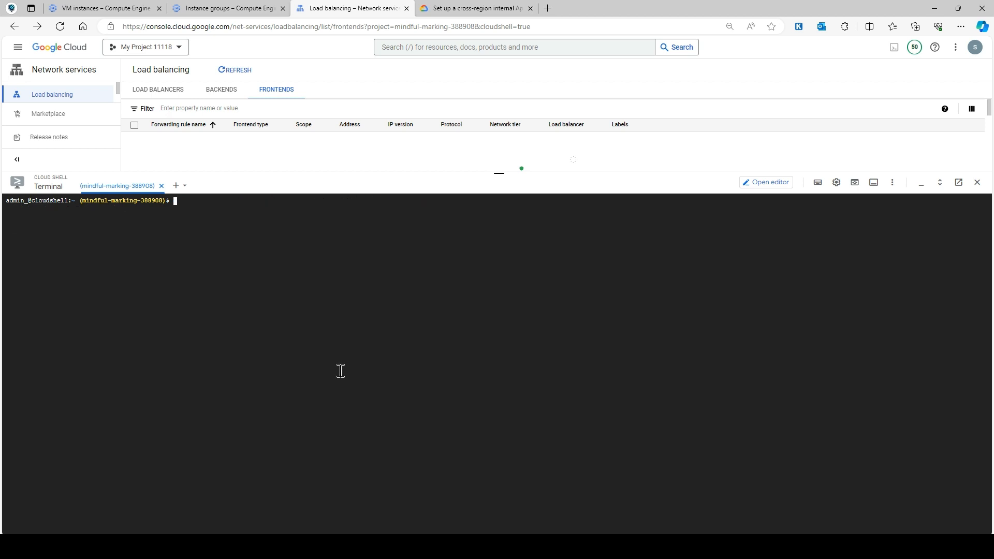
{"action": "key", "text": "ctrl+v"}
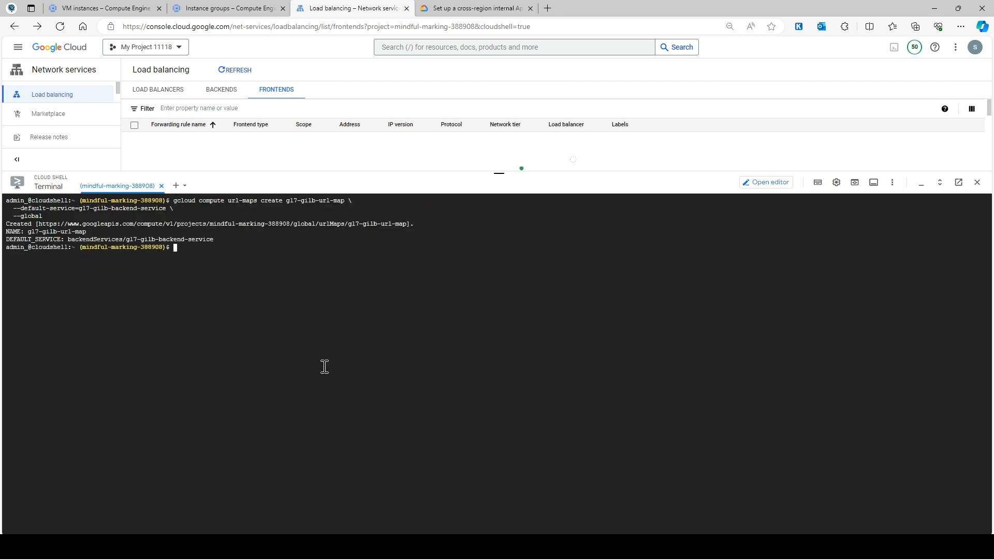
Create the global target HTTP proxy gil7-http-proxy for gl7-gilb-url-map by running the guide's command in Cloud Shell.
{"action": "left_click", "coordinate": [466, 8]}
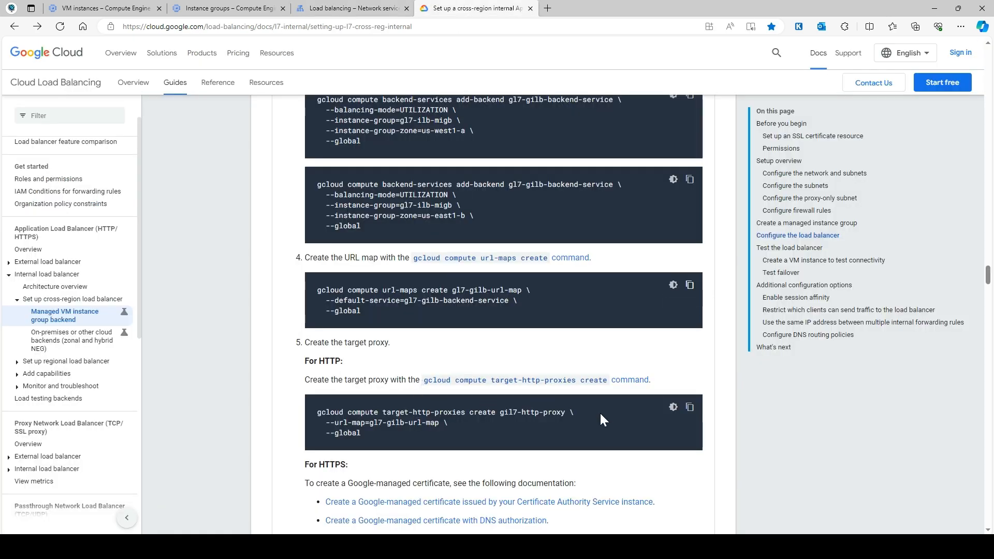
{"action": "left_click", "coordinate": [690, 407]}
{"action": "left_click", "coordinate": [352, 8]}
{"action": "key", "text": "ctrl+v"}
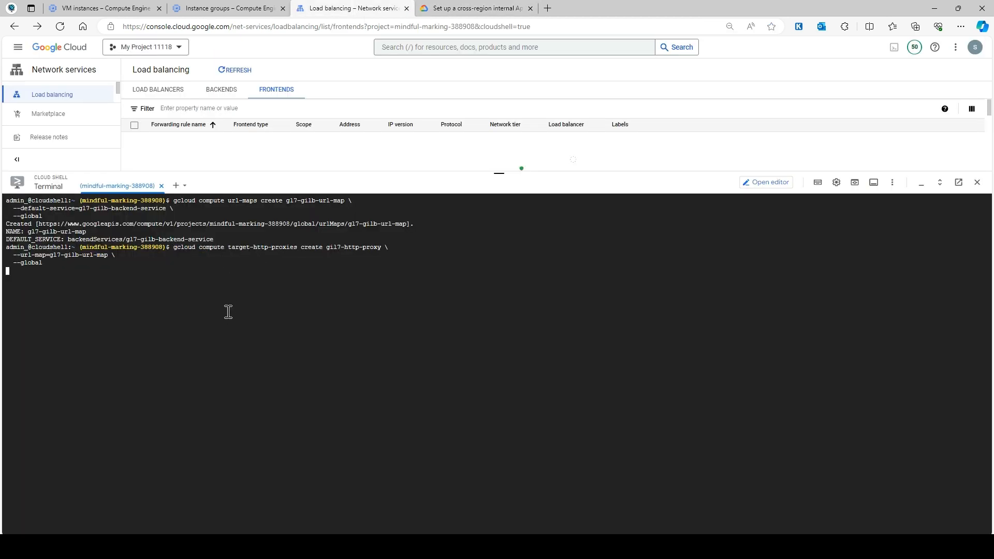
Read through the guide's HTTPS certificate and target proxy instructions and the HTTP forwarding rule commands in step 6.
{"action": "left_click", "coordinate": [484, 8]}
{"action": "scroll", "coordinate": [499, 316], "scroll_direction": "down", "scroll_amount": 3}
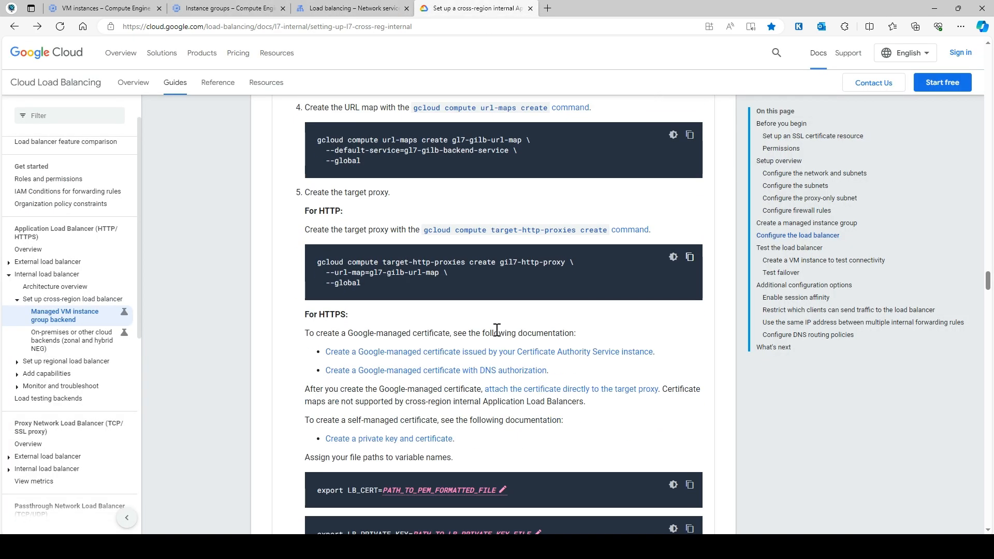
{"action": "scroll", "coordinate": [497, 330], "scroll_direction": "down", "scroll_amount": 4}
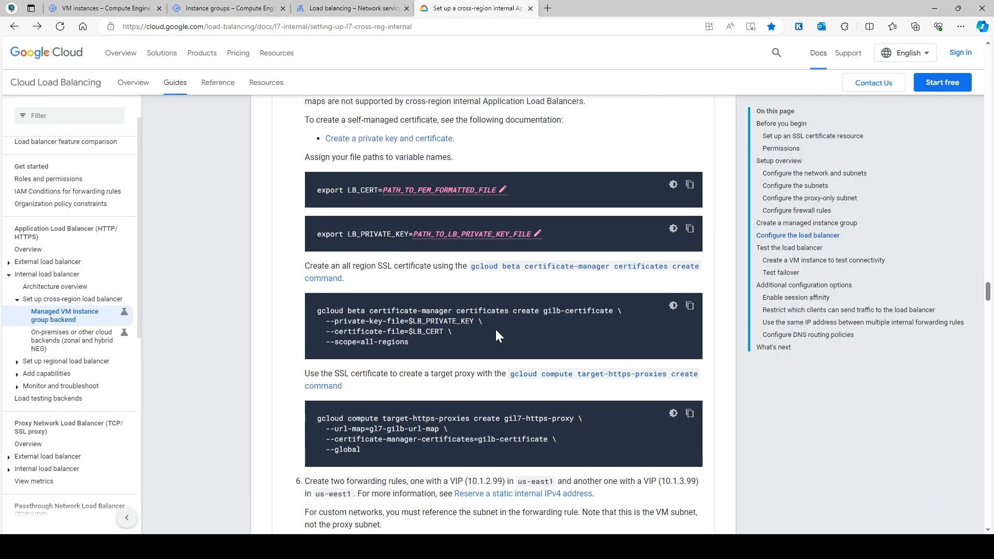
{"action": "scroll", "coordinate": [496, 330], "scroll_direction": "up", "scroll_amount": 1}
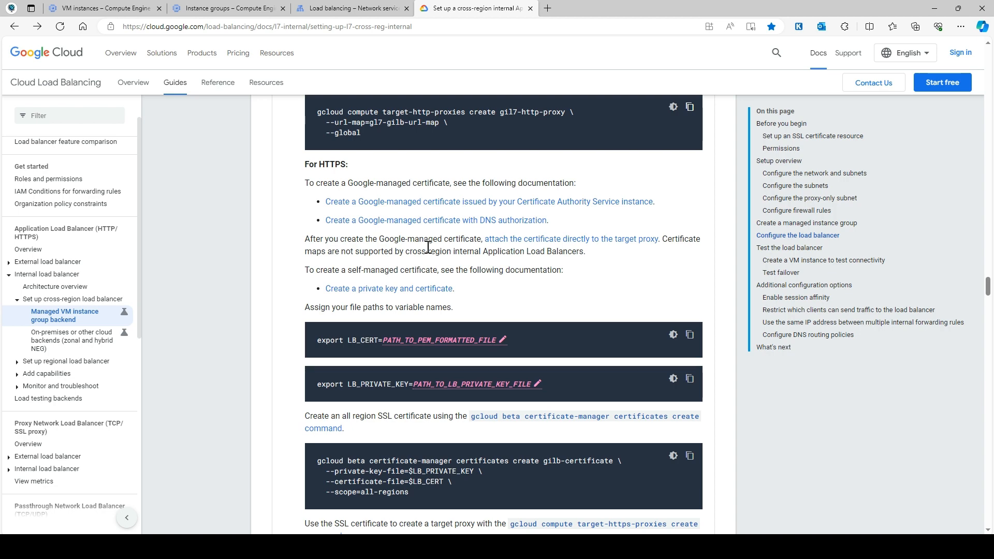
{"action": "scroll", "coordinate": [428, 248], "scroll_direction": "down", "scroll_amount": 2}
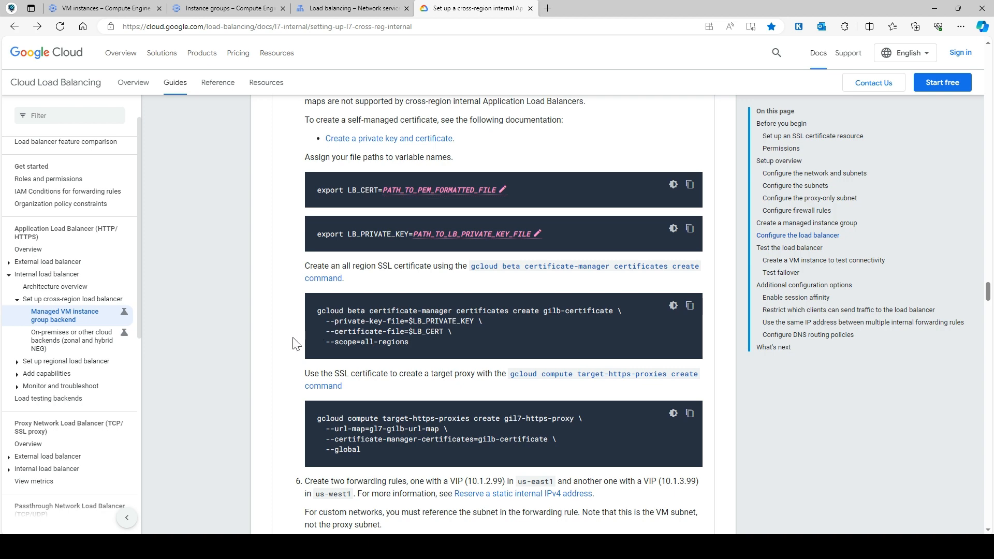
{"action": "scroll", "coordinate": [293, 343], "scroll_direction": "down", "scroll_amount": 3}
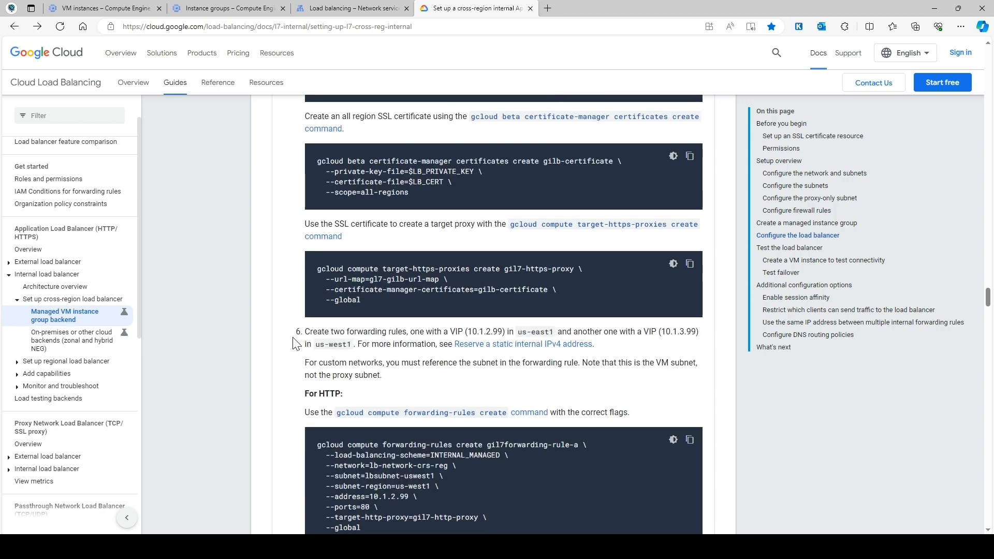
{"action": "scroll", "coordinate": [294, 344], "scroll_direction": "down", "scroll_amount": 1}
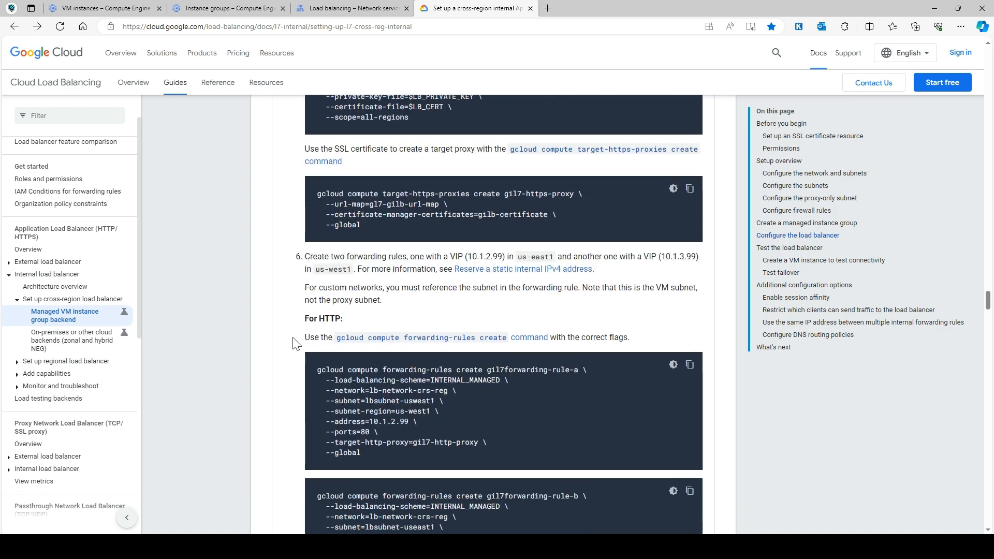
{"action": "scroll", "coordinate": [322, 328], "scroll_direction": "down", "scroll_amount": 2}
{"action": "scroll", "coordinate": [322, 328], "scroll_direction": "down", "scroll_amount": 1}
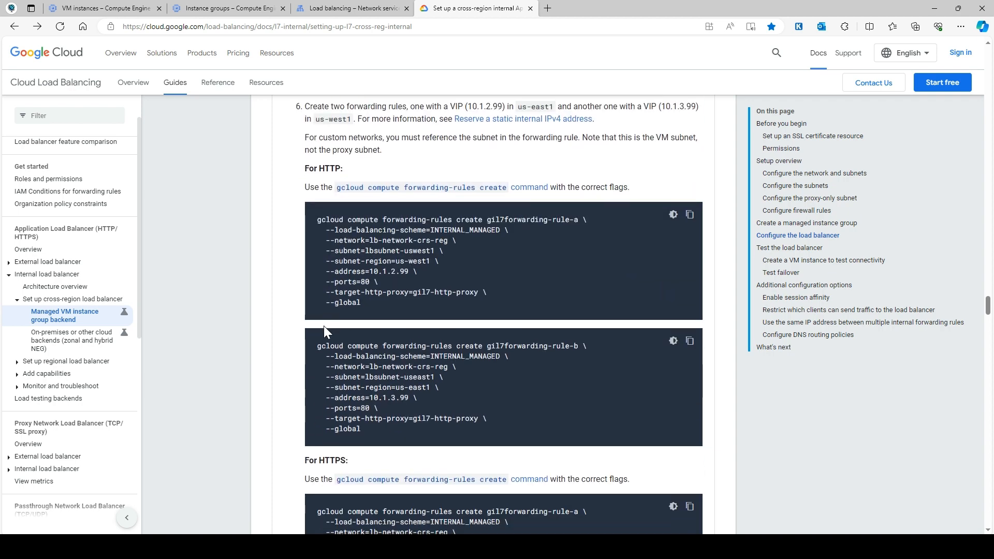
{"action": "scroll", "coordinate": [443, 223], "scroll_direction": "down", "scroll_amount": 1}
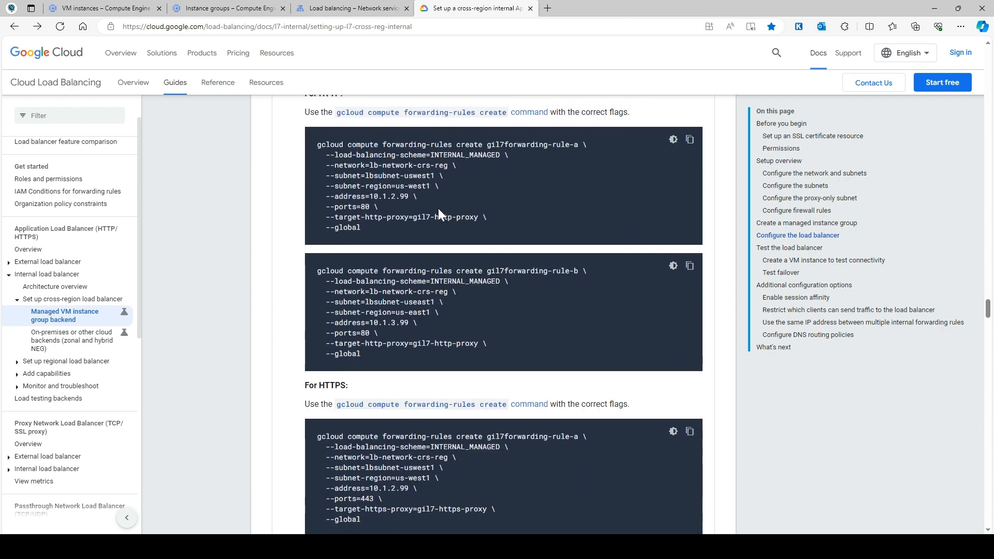
{"action": "scroll", "coordinate": [438, 208], "scroll_direction": "up", "scroll_amount": 1}
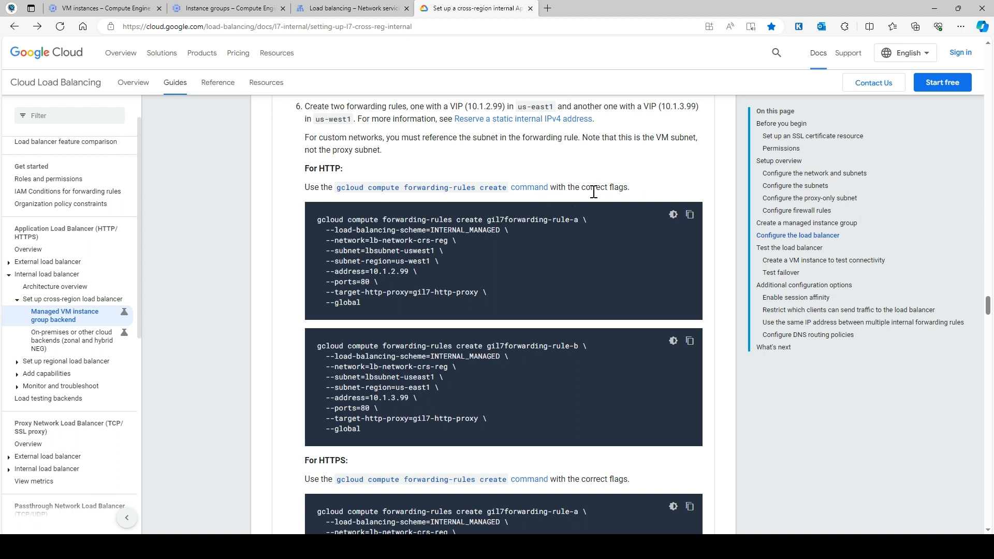
Create global forwarding rule gil7forwarding-rule-a on lbsubnet-uswest1 with address 10.1.2.99, port 80 and gil7-http-proxy, and check the Microsoft Whiteboard architecture diagram.
{"action": "left_click", "coordinate": [690, 214]}
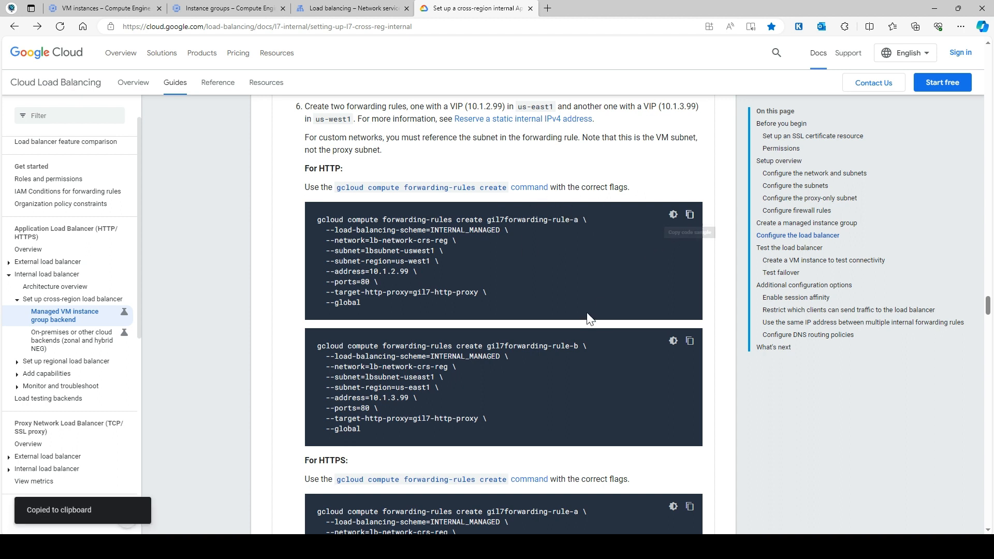
{"action": "left_click", "coordinate": [342, 7]}
{"action": "key", "text": "ctrl+l"}
{"action": "key", "text": "ctrl+v"}
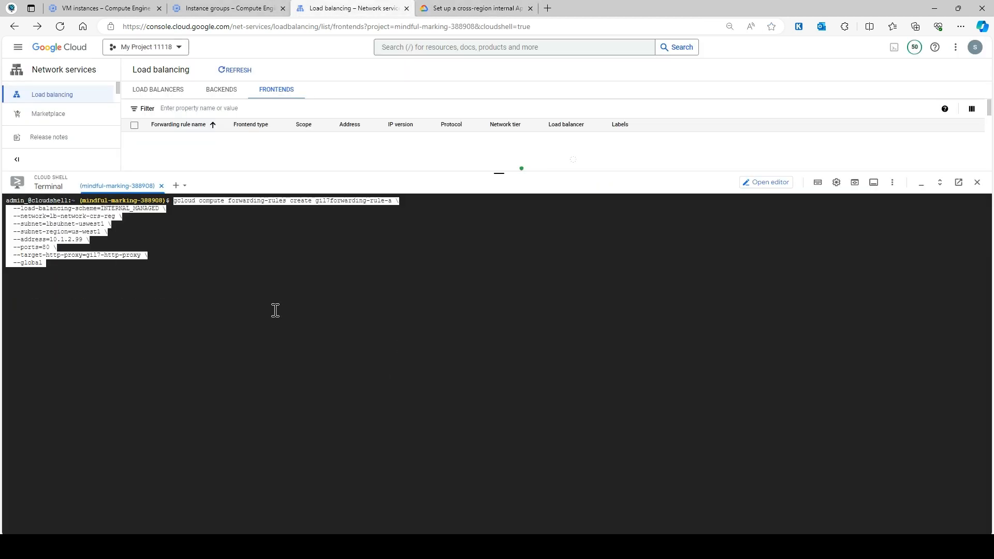
{"action": "key", "text": "Return"}
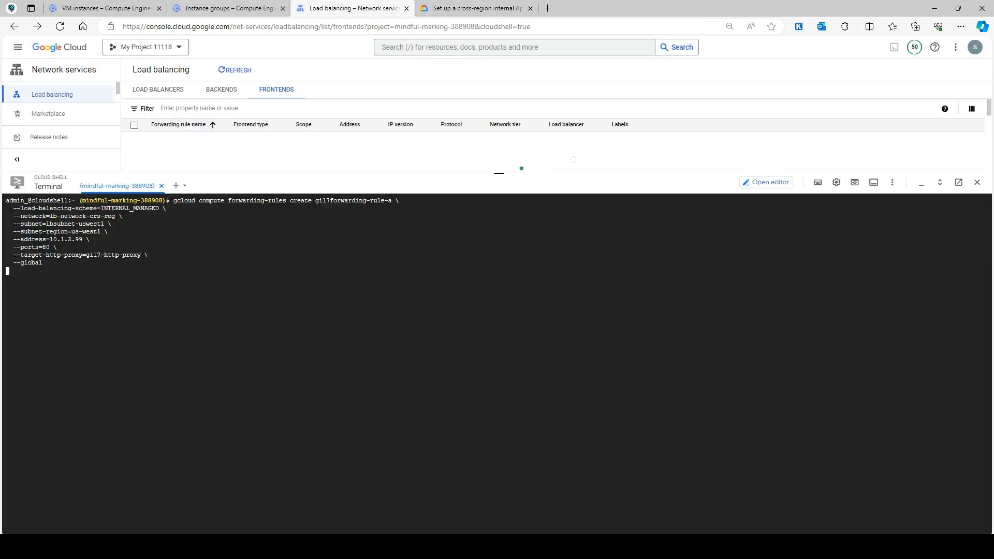
{"action": "key", "text": "alt+Tab"}
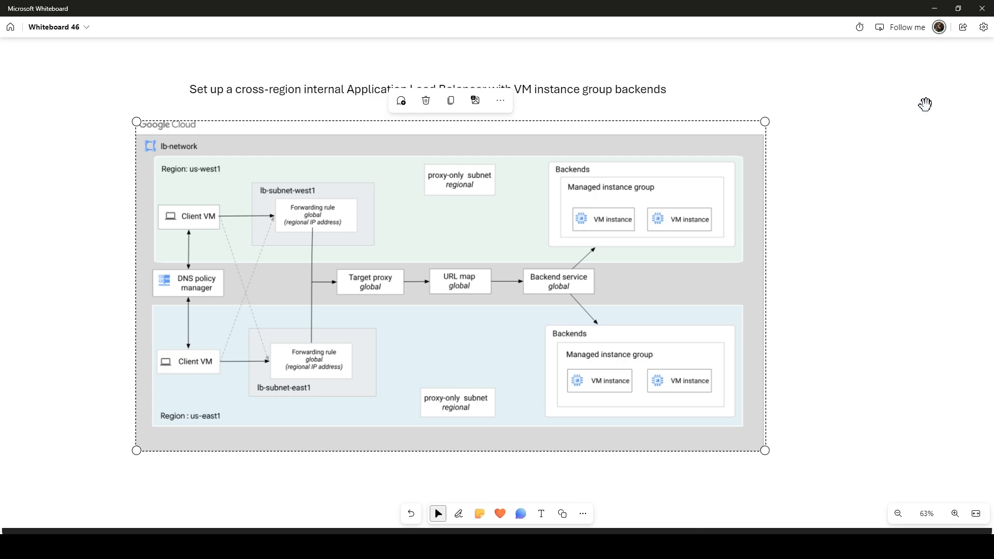
{"action": "left_click", "coordinate": [934, 9]}
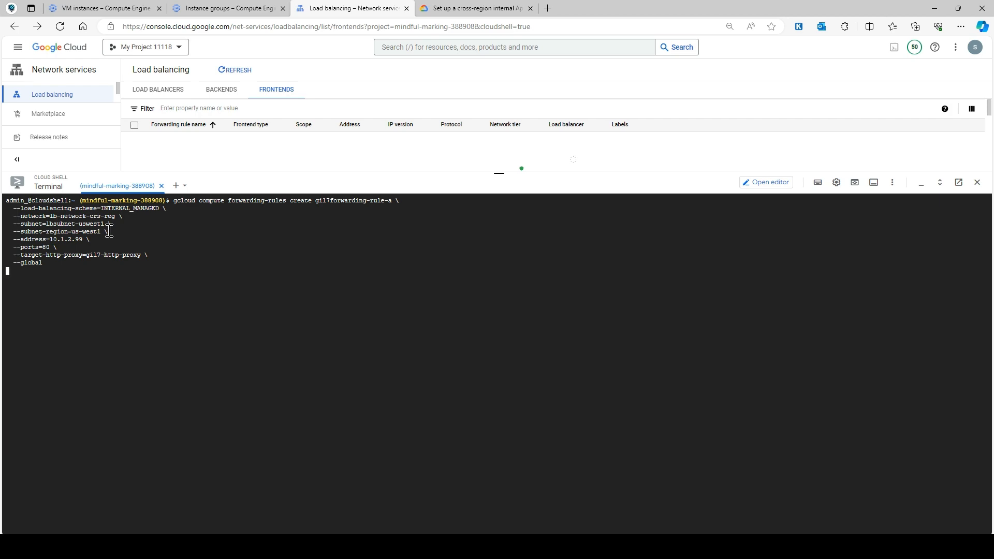
Create the global forwarding rule gil7forwarding-rule-b on lbsubnet-useast1 in us-east1 with address 10.1.3.99, port 80 and target gil7-http-proxy.
{"action": "left_click", "coordinate": [471, 8]}
{"action": "scroll", "coordinate": [578, 313], "scroll_direction": "down", "scroll_amount": 2}
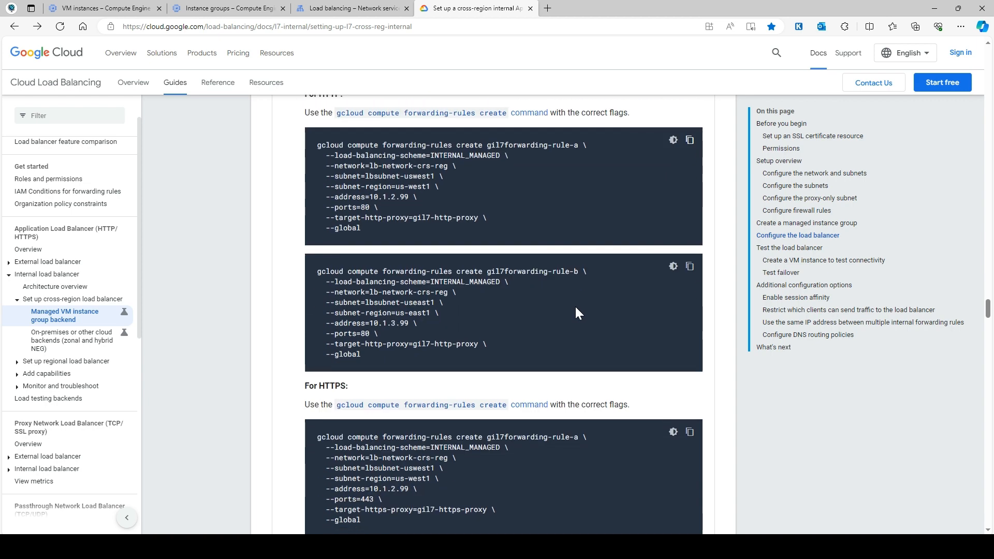
{"action": "left_click", "coordinate": [690, 266]}
{"action": "left_click", "coordinate": [352, 8]}
{"action": "key", "text": "ctrl+v"}
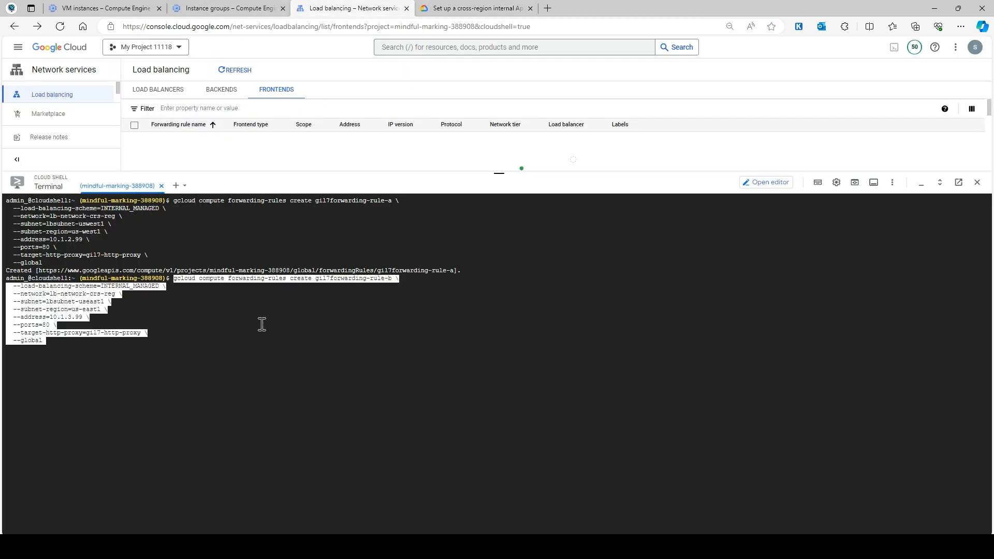
{"action": "key", "text": "Return"}
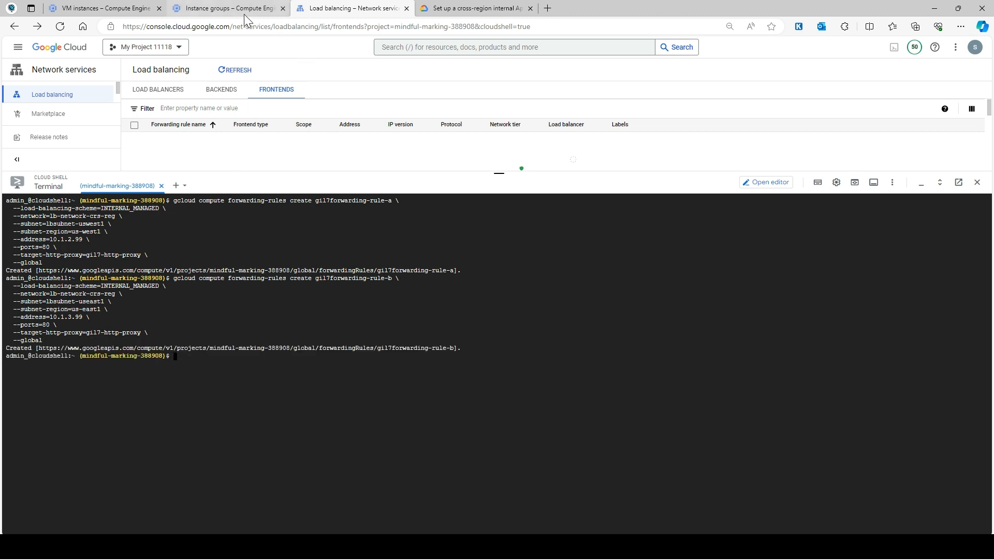
Review the guide's section on testing the load balancer and open the details of the gl7-gilb-url-map load balancer in the console.
{"action": "left_click", "coordinate": [475, 8]}
{"action": "scroll", "coordinate": [480, 309], "scroll_direction": "down", "scroll_amount": 3}
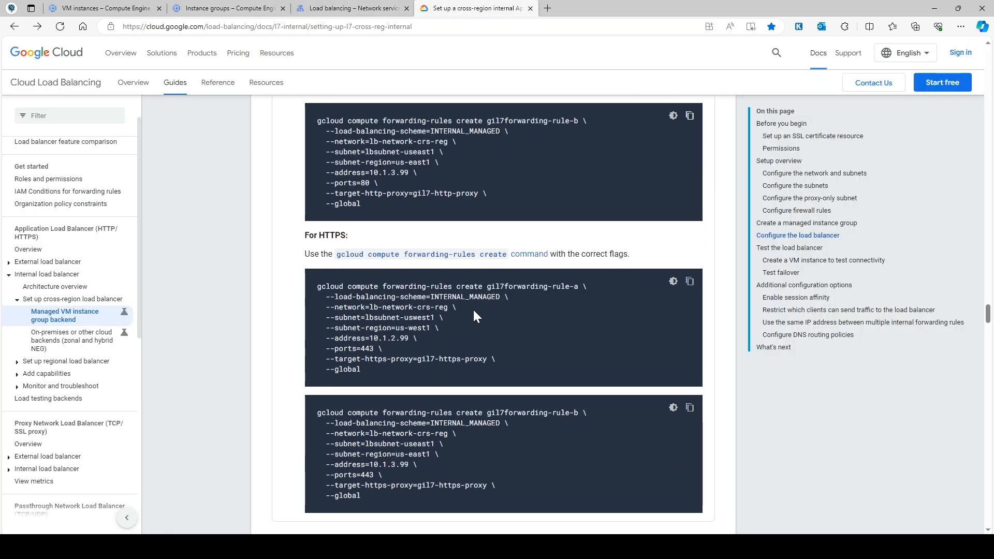
{"action": "scroll", "coordinate": [477, 232], "scroll_direction": "down", "scroll_amount": 2}
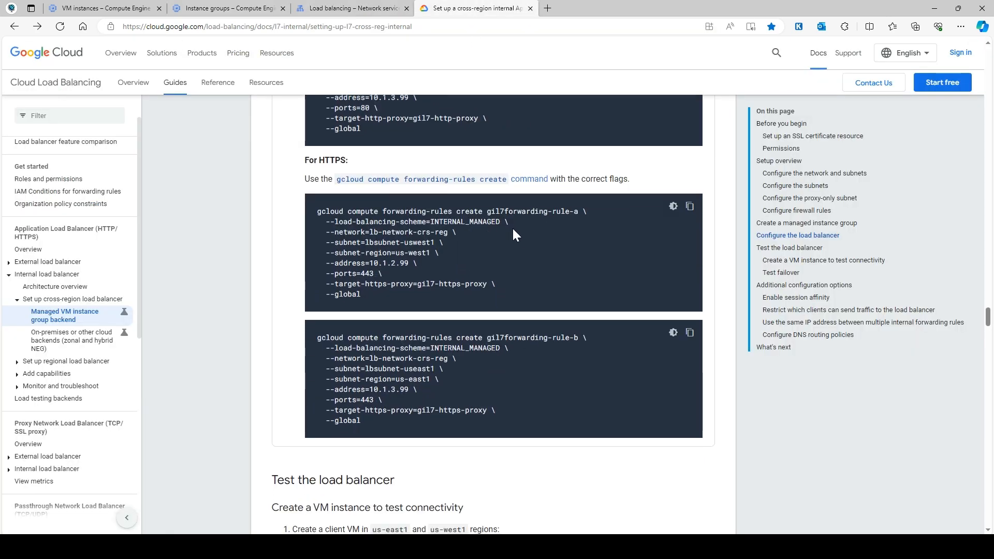
{"action": "scroll", "coordinate": [436, 228], "scroll_direction": "down", "scroll_amount": 5}
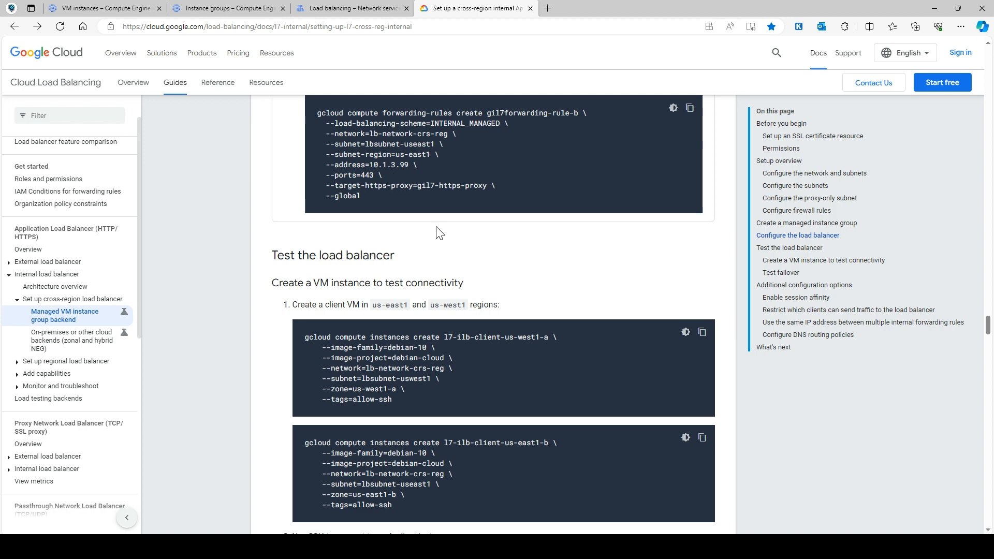
{"action": "left_click", "coordinate": [104, 9]}
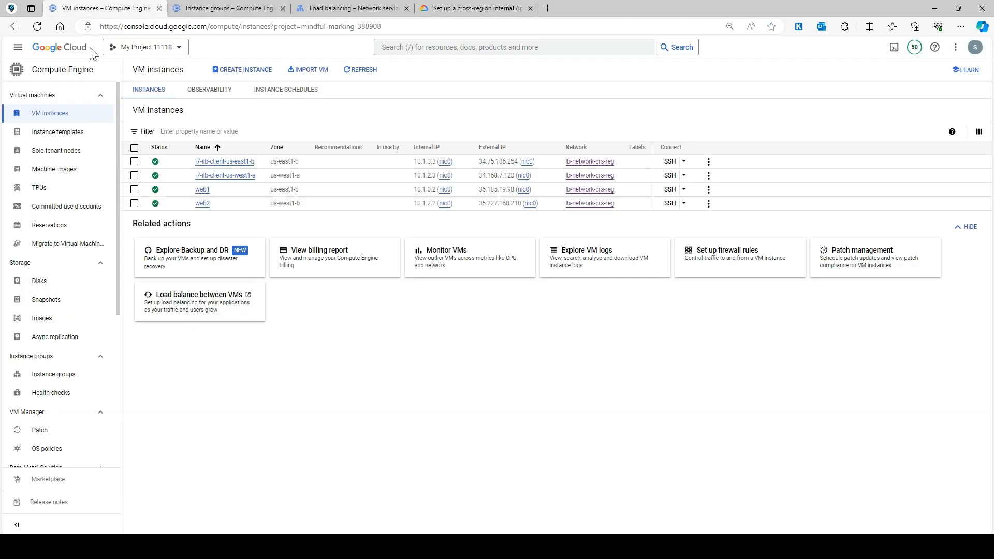
{"action": "left_click", "coordinate": [17, 48]}
{"action": "mouse_move", "coordinate": [83, 275]}
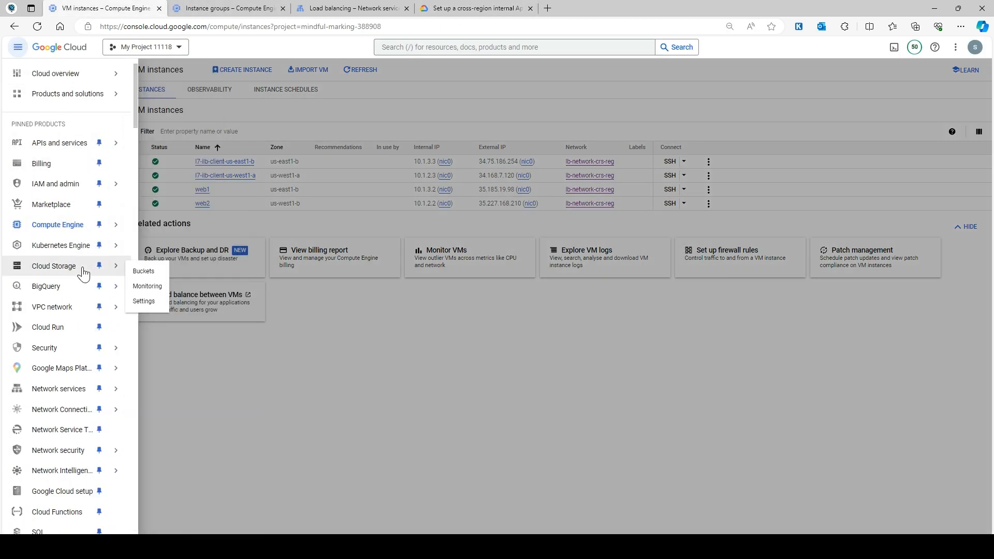
{"action": "left_click", "coordinate": [162, 398]}
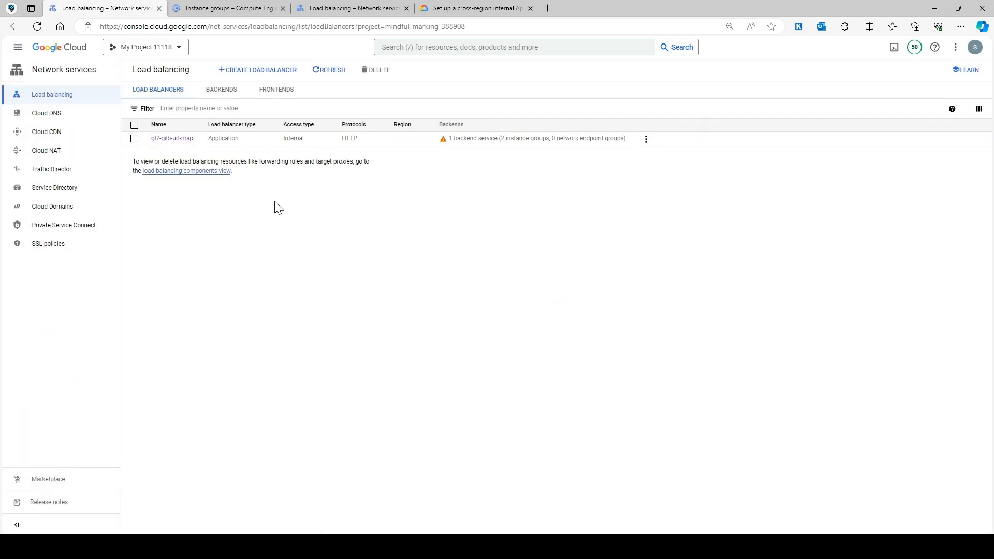
{"action": "left_click", "coordinate": [182, 143]}
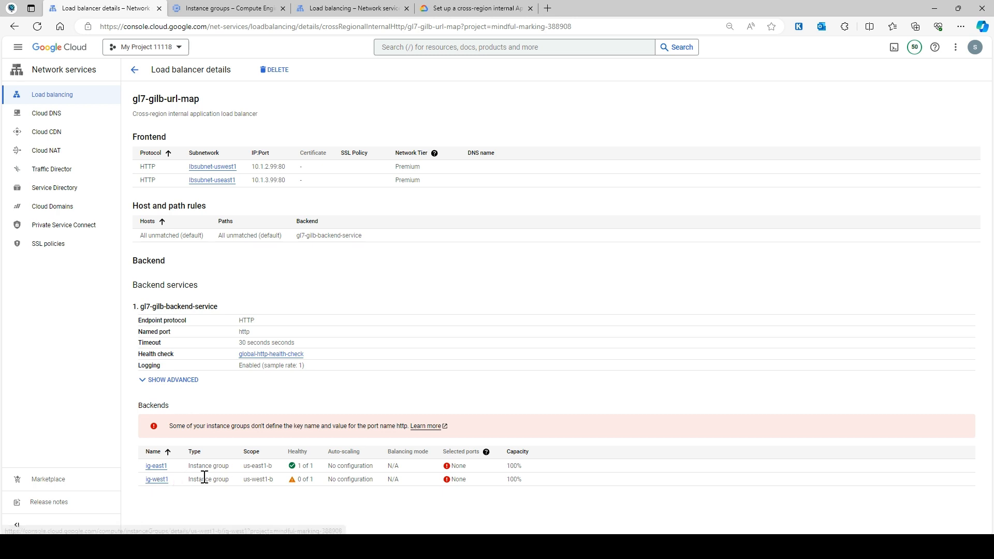
Inspect the ig-west1 instance group, and recheck gl7-gilb-backend-service in the load balancer details with web2's SSH window closed.
{"action": "left_click", "coordinate": [158, 480]}
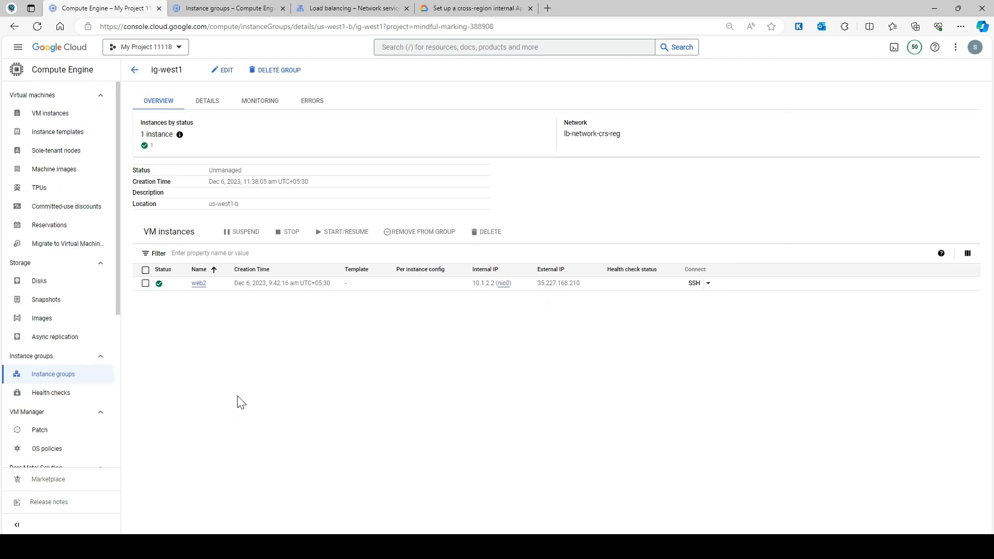
{"action": "left_click", "coordinate": [134, 73]}
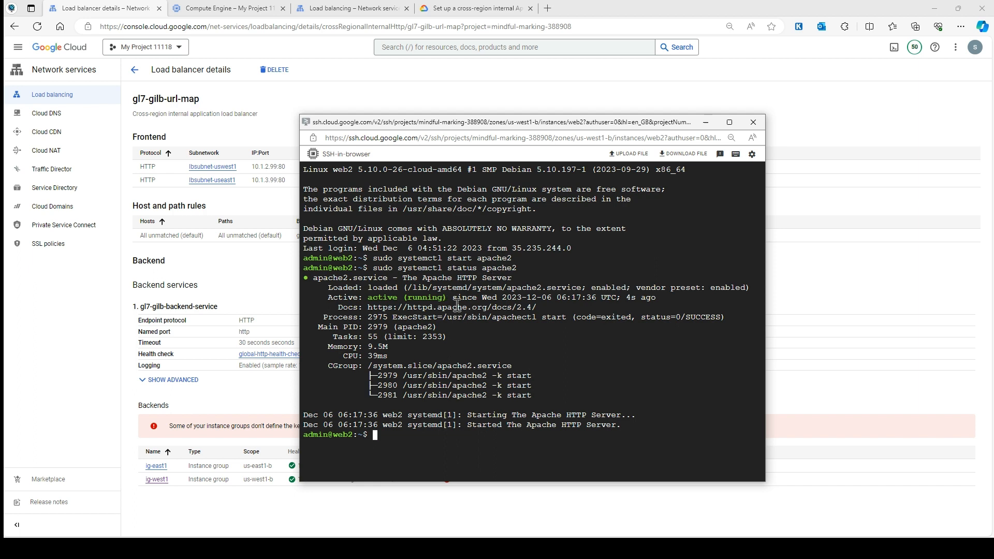
{"action": "left_click", "coordinate": [754, 124]}
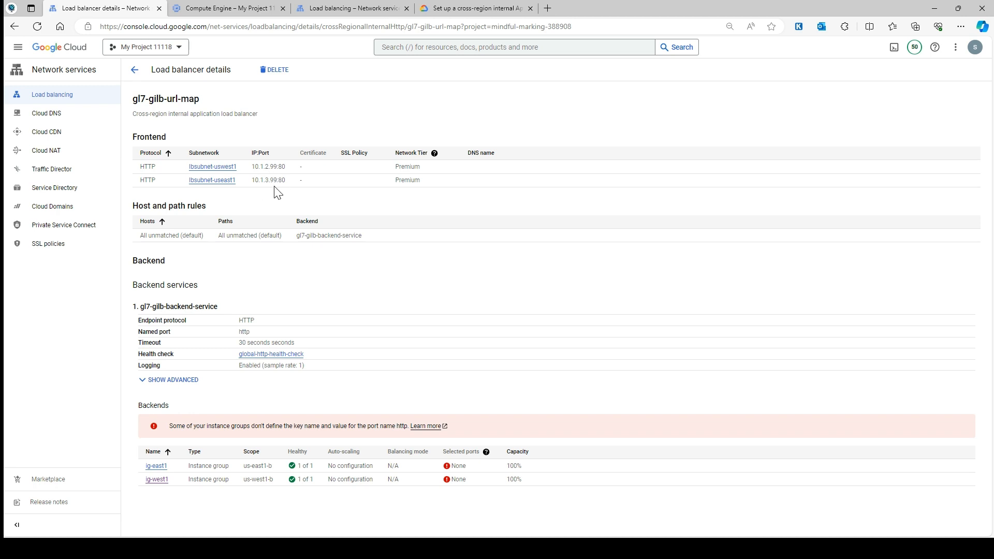
{"action": "left_click_drag", "start_coordinate": [226, 307], "coordinate": [139, 304]}
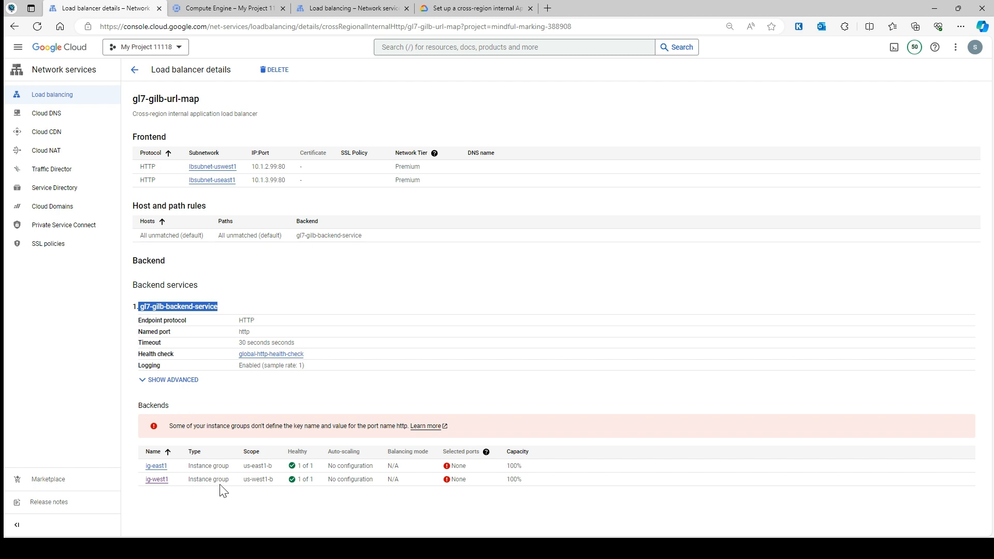
Check the backends of gl7-gilb-backend-service in the load balancer details, and open the list of Compute Engine VM instances.
{"action": "left_click_drag", "start_coordinate": [274, 482], "coordinate": [241, 472]}
{"action": "left_click", "coordinate": [321, 525]}
{"action": "left_click", "coordinate": [647, 487]}
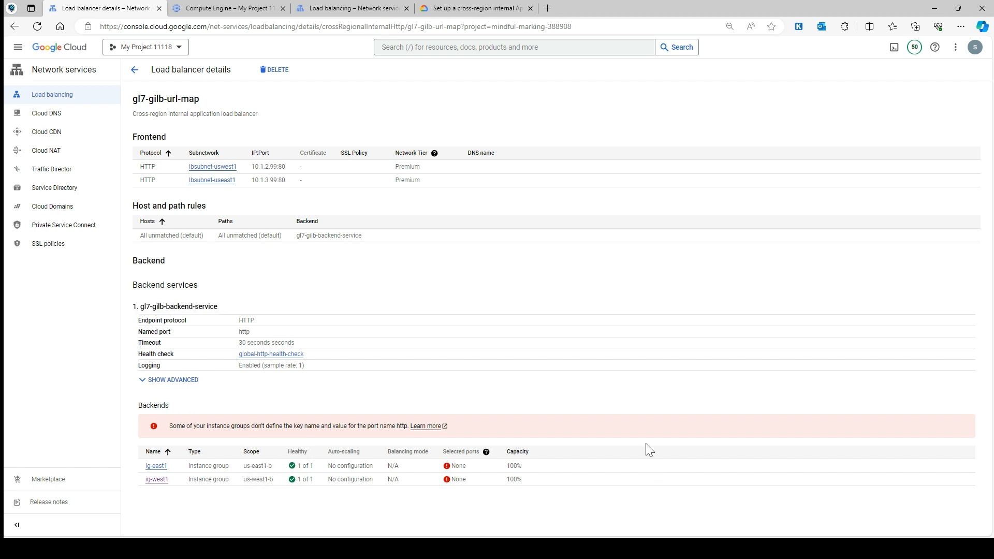
{"action": "left_click", "coordinate": [134, 70]}
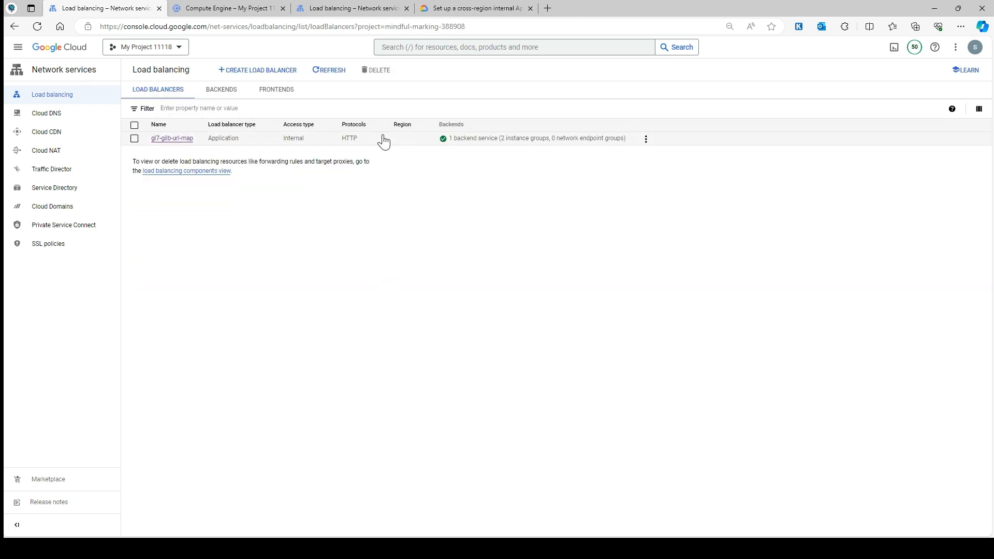
{"action": "left_click", "coordinate": [234, 8]}
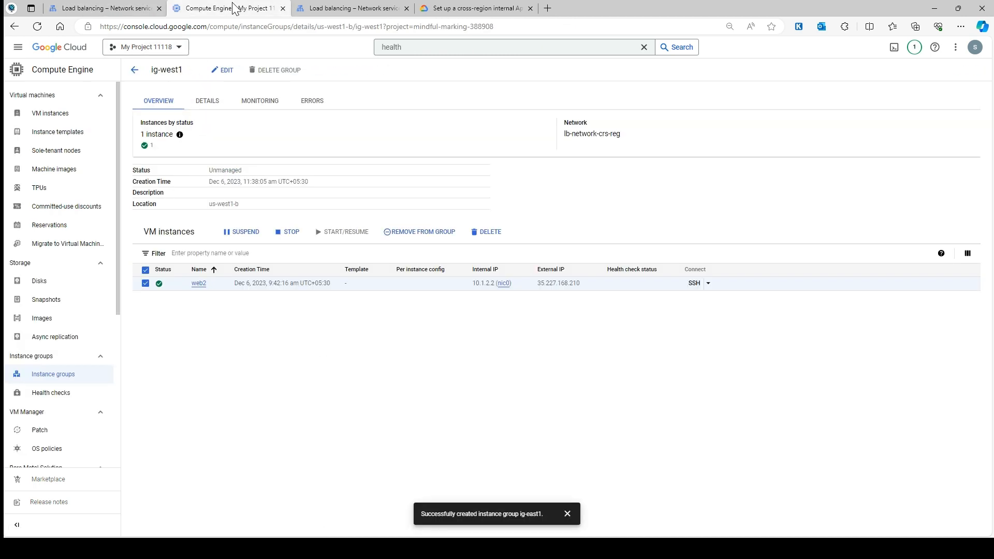
{"action": "left_click", "coordinate": [65, 120]}
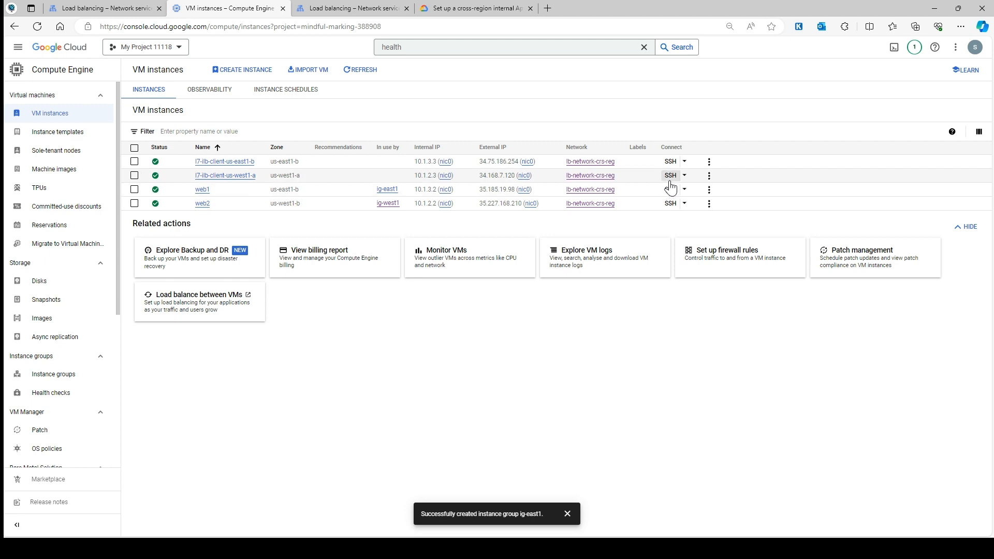
Connect over SSH from Cloud Shell to l7-ilb-client-us-west1-a in zone us-west1-a using the guide's command, and clear the terminal.
{"action": "left_click", "coordinate": [376, 9]}
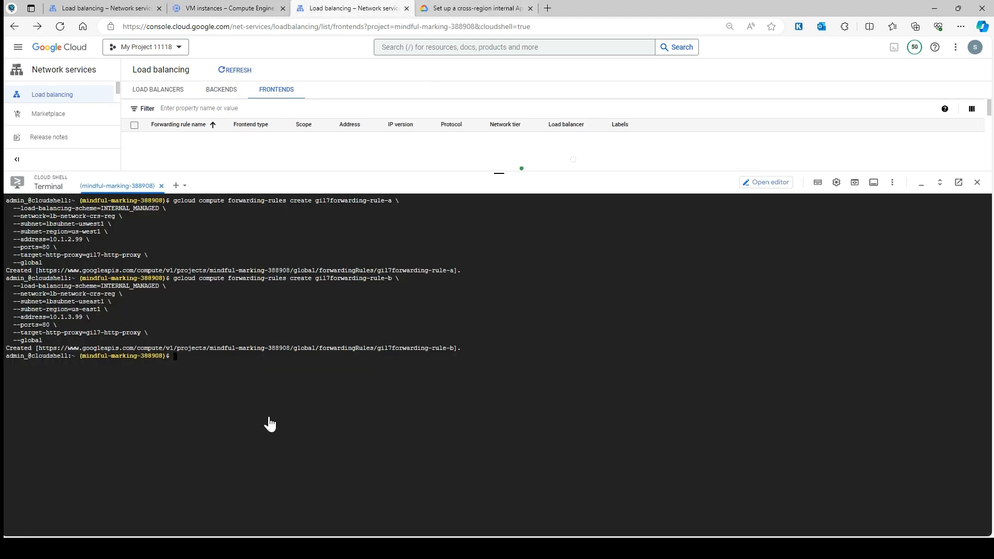
{"action": "left_click", "coordinate": [487, 9]}
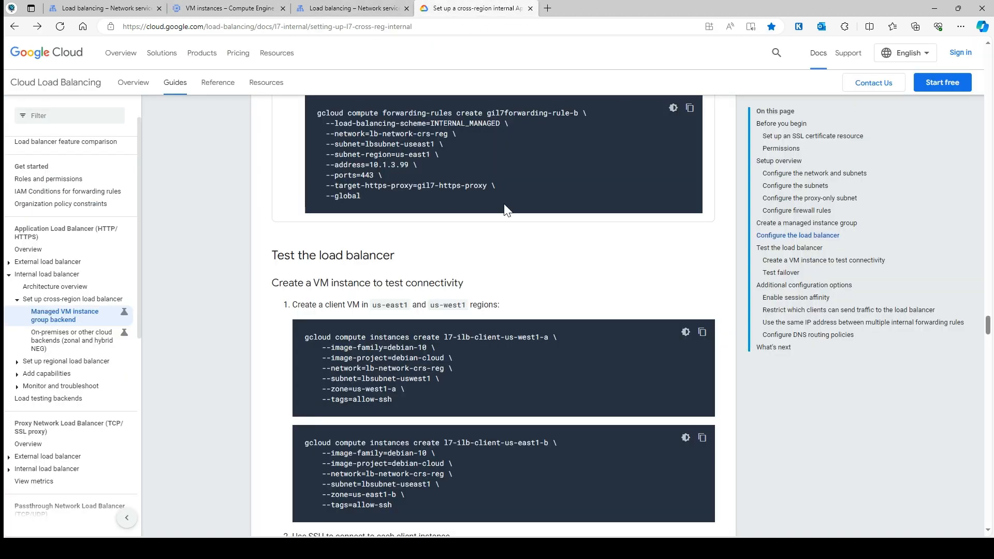
{"action": "scroll", "coordinate": [507, 362], "scroll_direction": "down", "scroll_amount": 8}
{"action": "scroll", "coordinate": [487, 376], "scroll_direction": "up", "scroll_amount": 3}
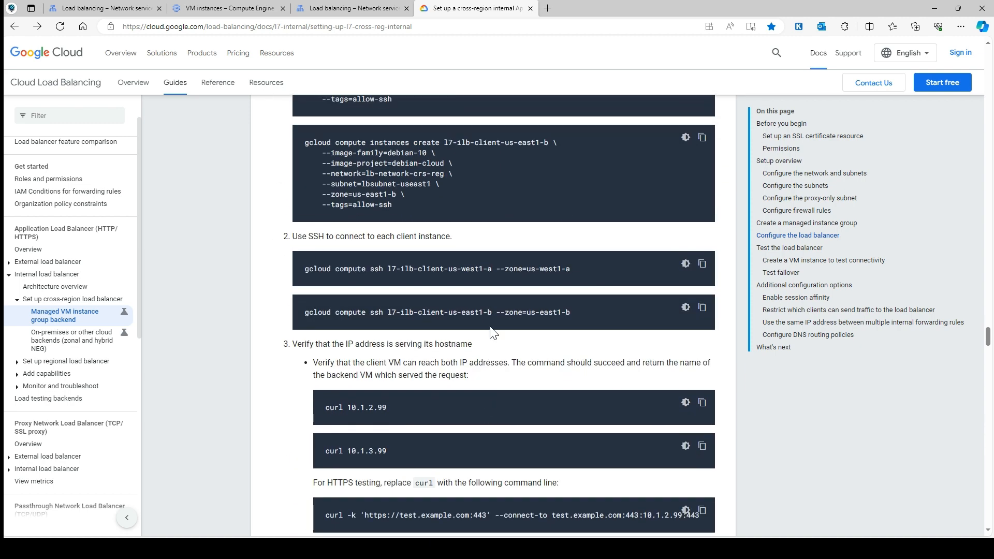
{"action": "left_click", "coordinate": [702, 263]}
{"action": "left_click", "coordinate": [352, 8]}
{"action": "key", "text": "ctrl+v"}
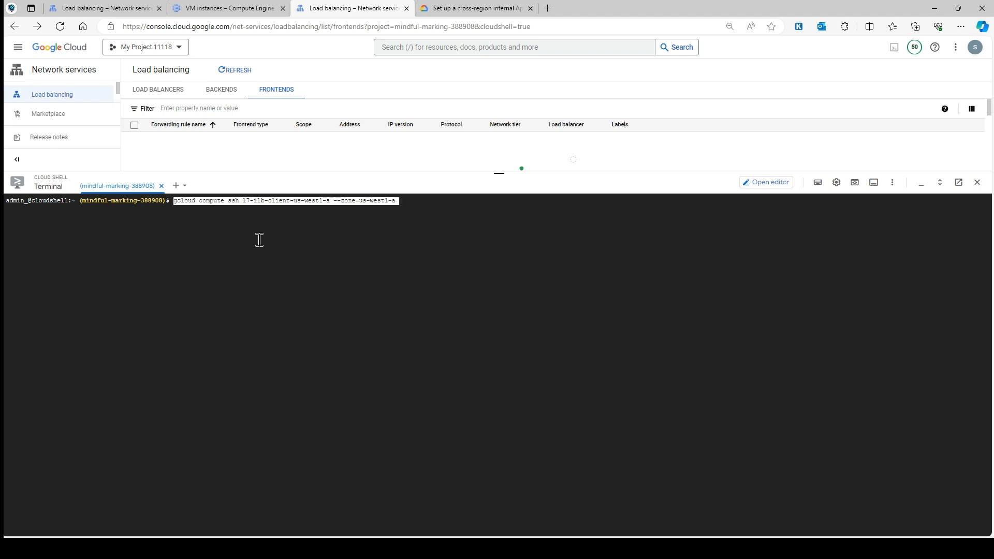
{"action": "key", "text": "Return"}
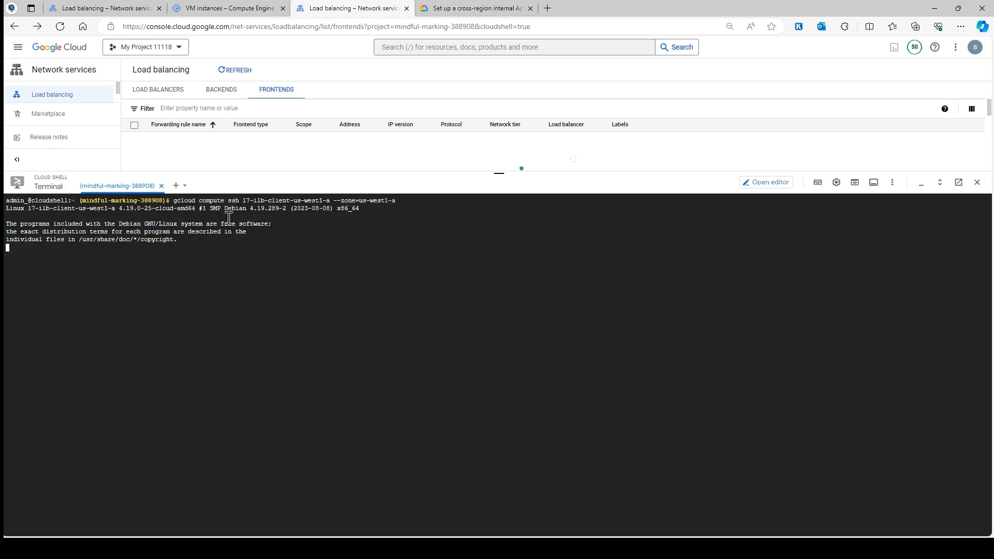
{"action": "key", "text": "ctrl+l"}
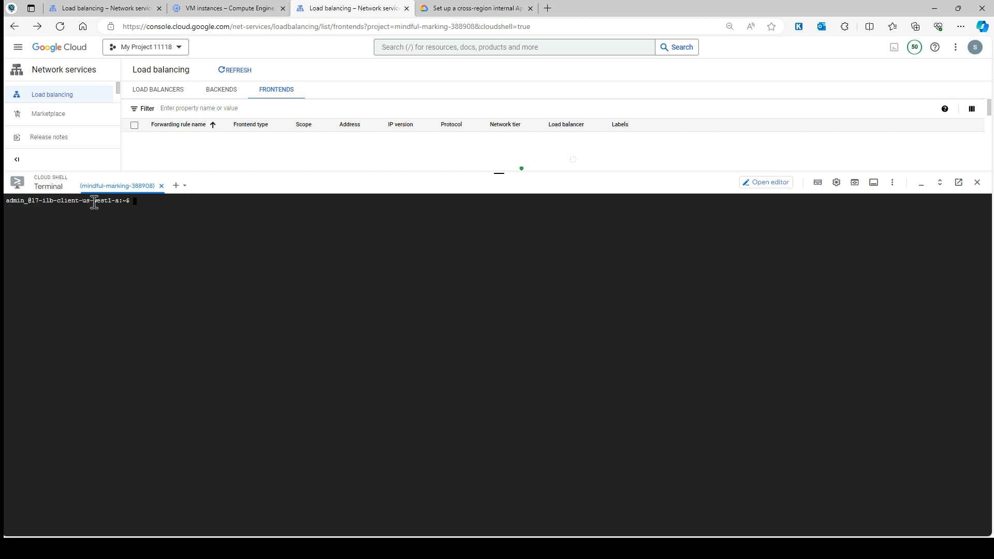
Open the gl7-gilb-url-map load balancer details and copy the lbsubnet-uswest1 frontend address 10.1.2.99.
{"action": "left_click", "coordinate": [228, 8]}
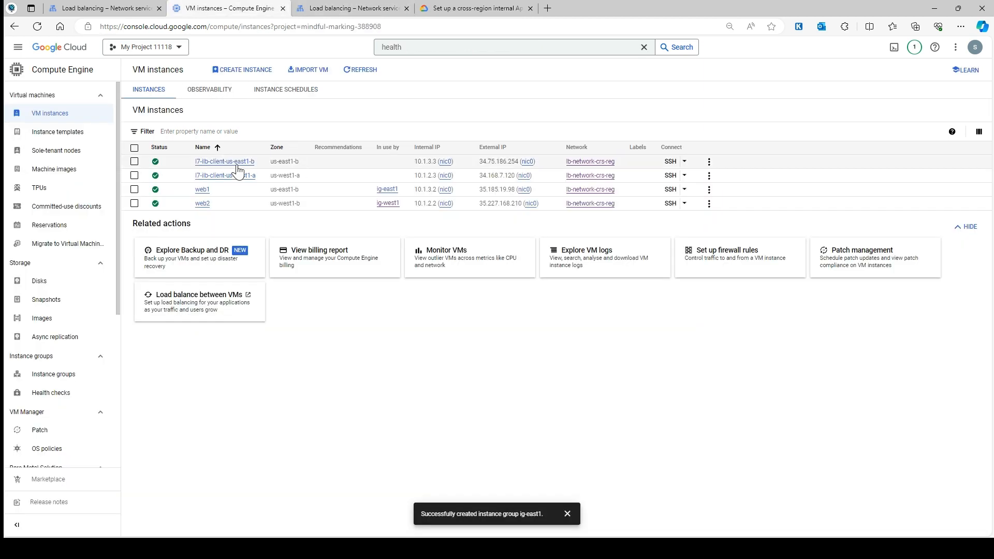
{"action": "left_click", "coordinate": [472, 9]}
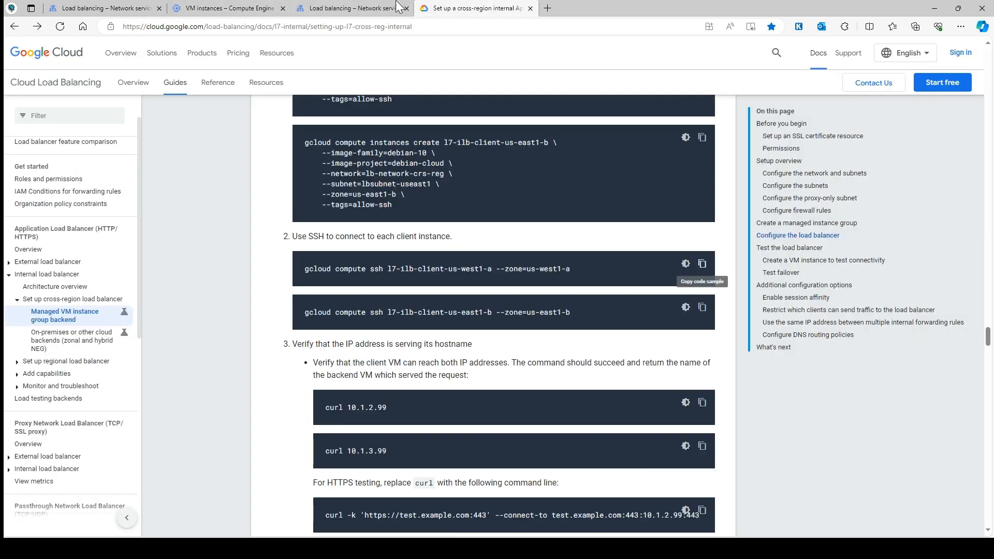
{"action": "left_click", "coordinate": [360, 7]}
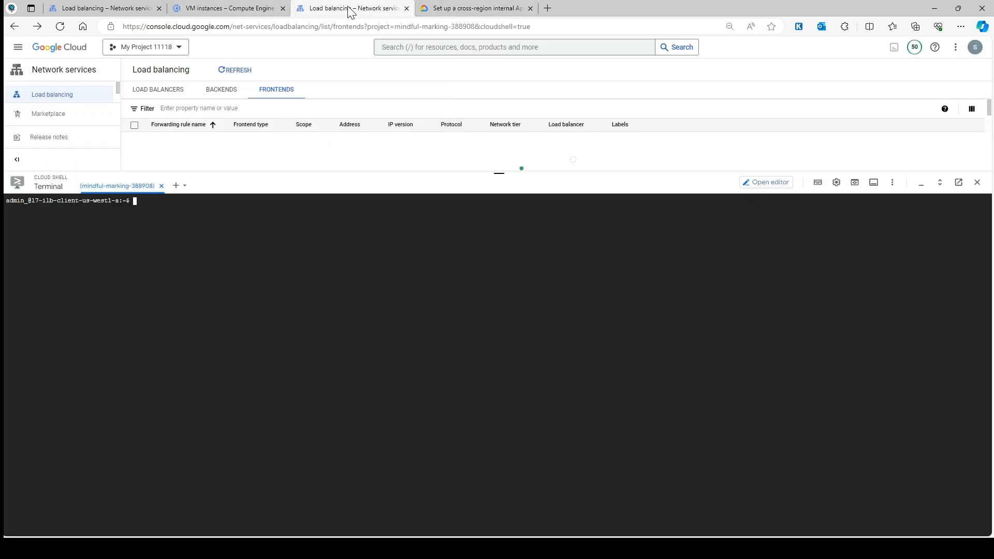
{"action": "left_click", "coordinate": [187, 8]}
{"action": "left_click", "coordinate": [141, 7]}
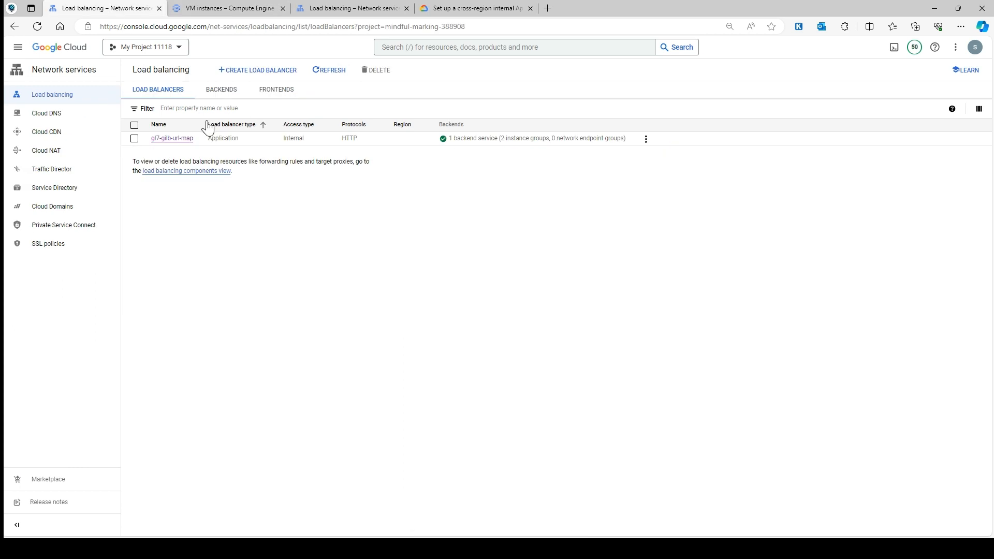
{"action": "left_click", "coordinate": [177, 144]}
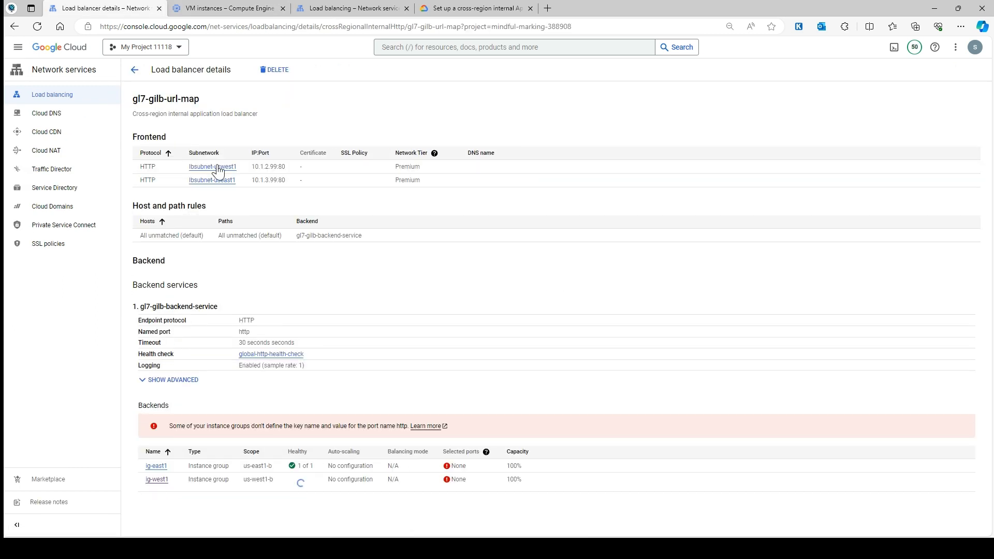
{"action": "left_click_drag", "start_coordinate": [278, 168], "coordinate": [252, 168]}
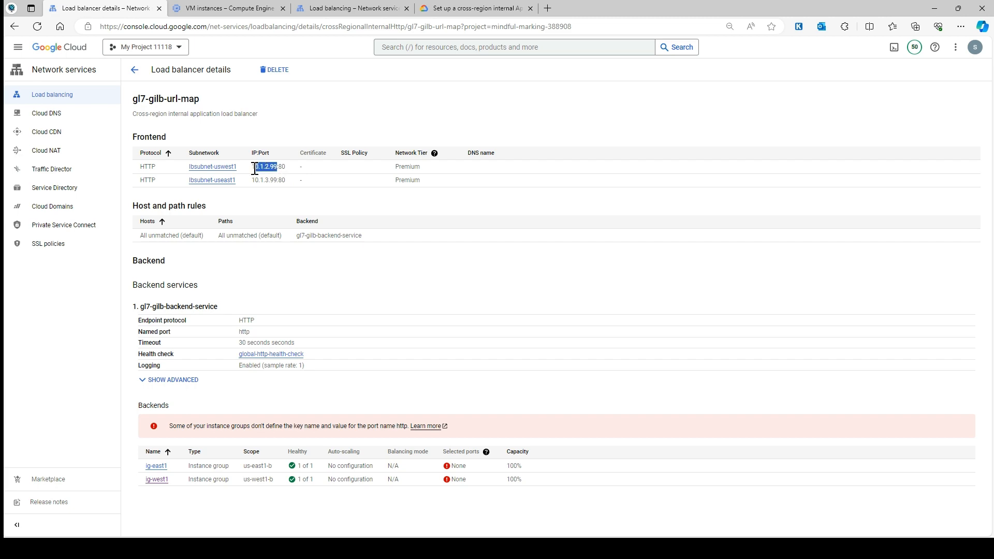
Run curl against 10.1.2.99 from the us-west1 client VM and compare the response with the VM instances list.
{"action": "left_click", "coordinate": [464, 8]}
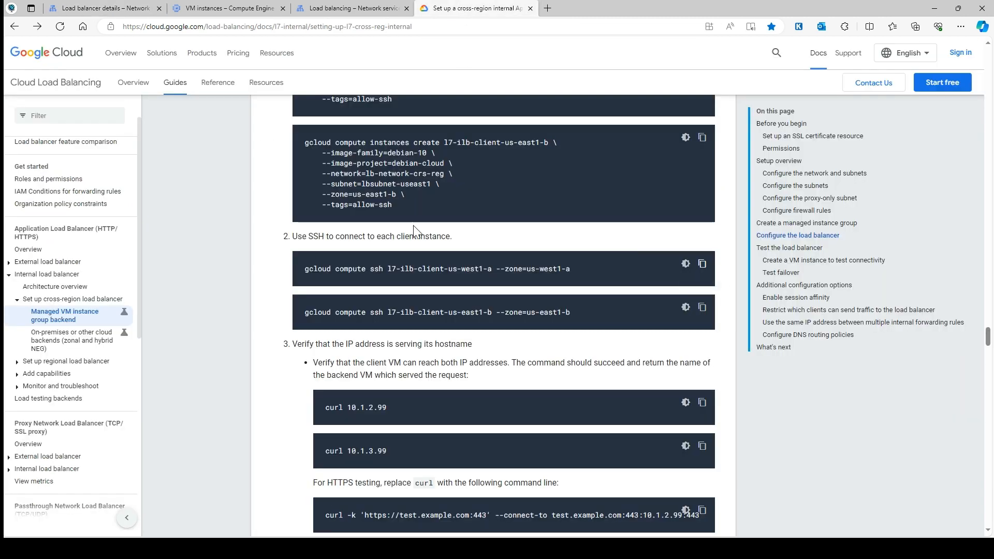
{"action": "left_click", "coordinate": [366, 7]}
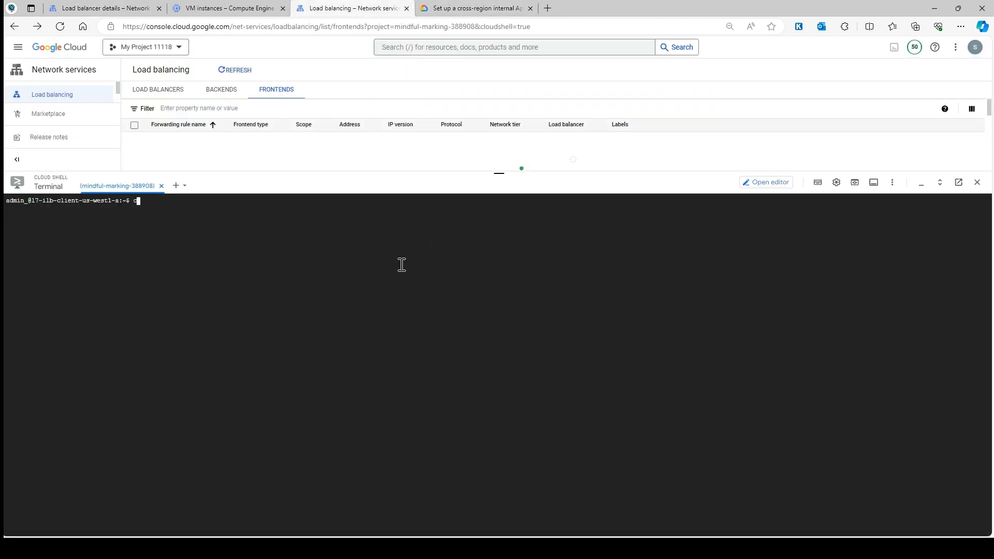
{"action": "type", "text": "curl"}
{"action": "key", "text": "ctrl+v"}
{"action": "key", "text": "Return"}
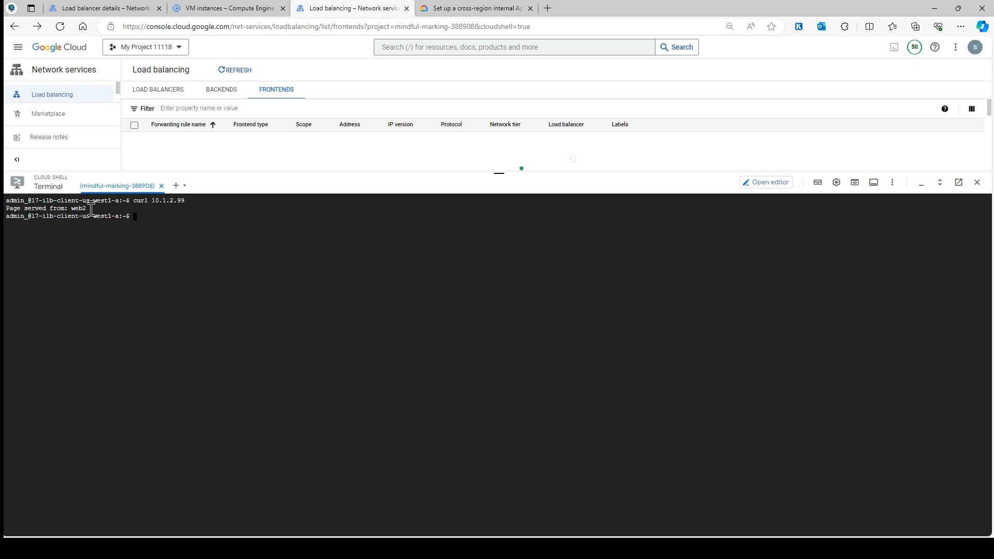
{"action": "left_click", "coordinate": [222, 8]}
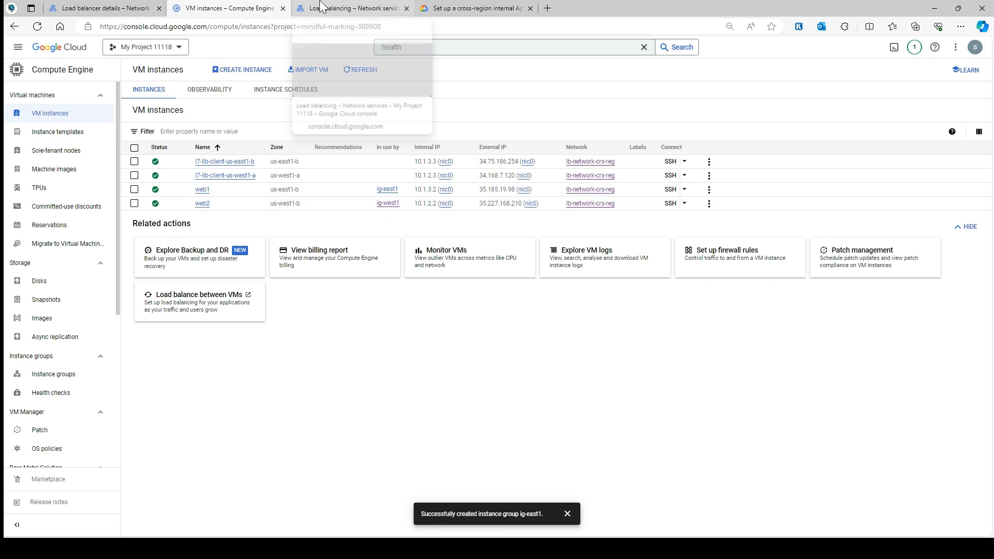
{"action": "left_click", "coordinate": [498, 8]}
{"action": "left_click", "coordinate": [363, 7]}
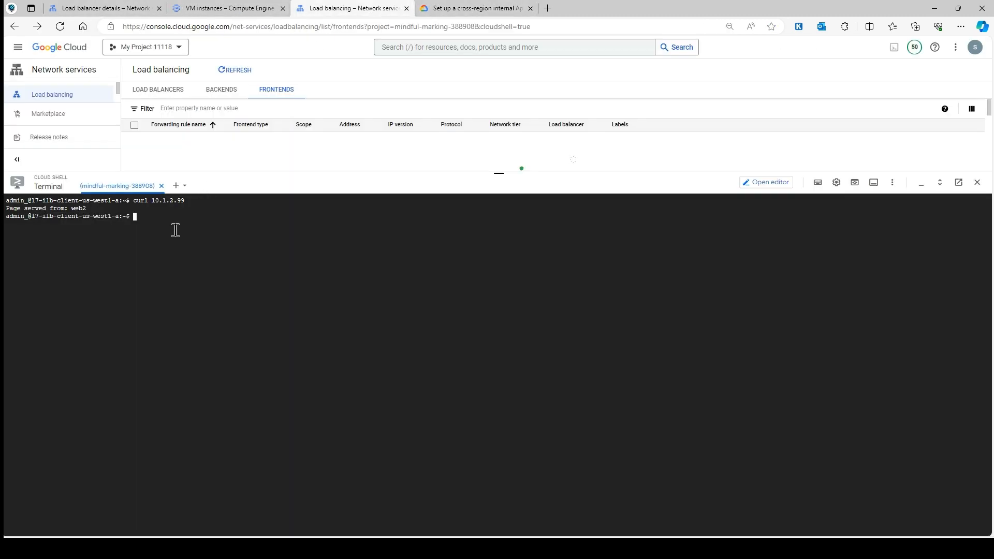
Exit the us-west1 client session and connect over SSH to l7-ilb-client-us-east1-b in zone us-east1-b.
{"action": "type", "text": "exit"}
{"action": "key", "text": "Return"}
{"action": "left_click", "coordinate": [451, 7]}
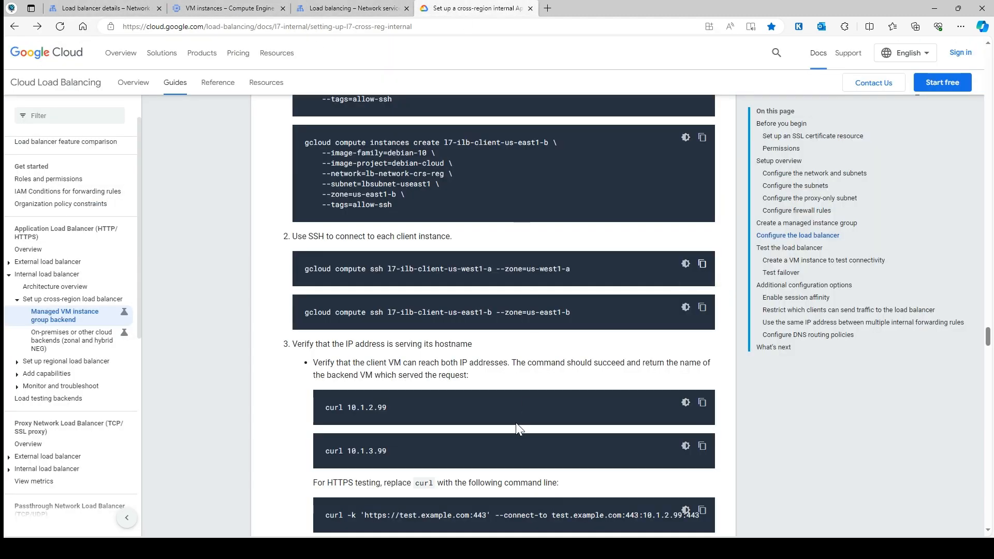
{"action": "left_click", "coordinate": [703, 309]}
{"action": "left_click", "coordinate": [354, 8]}
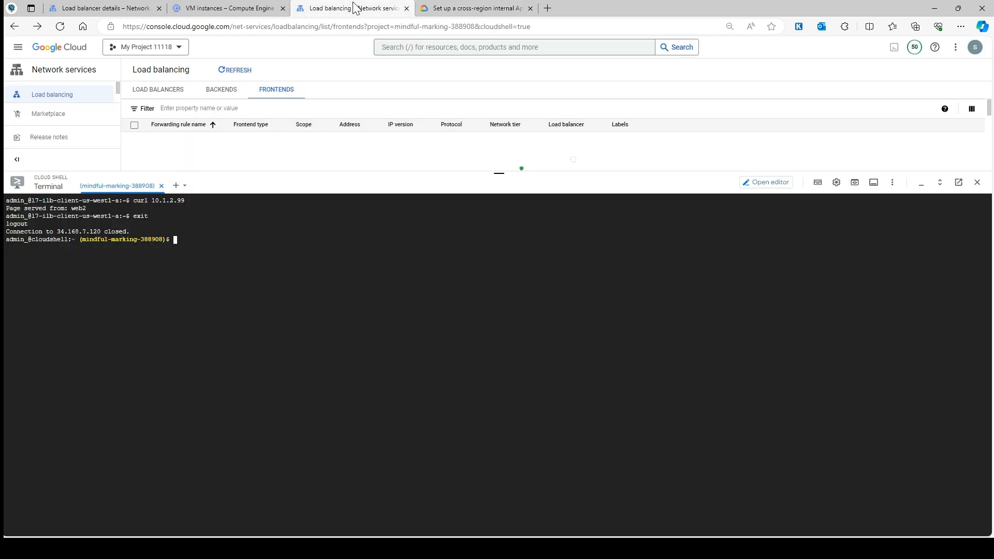
{"action": "key", "text": "ctrl+l"}
{"action": "key", "text": "ctrl+v"}
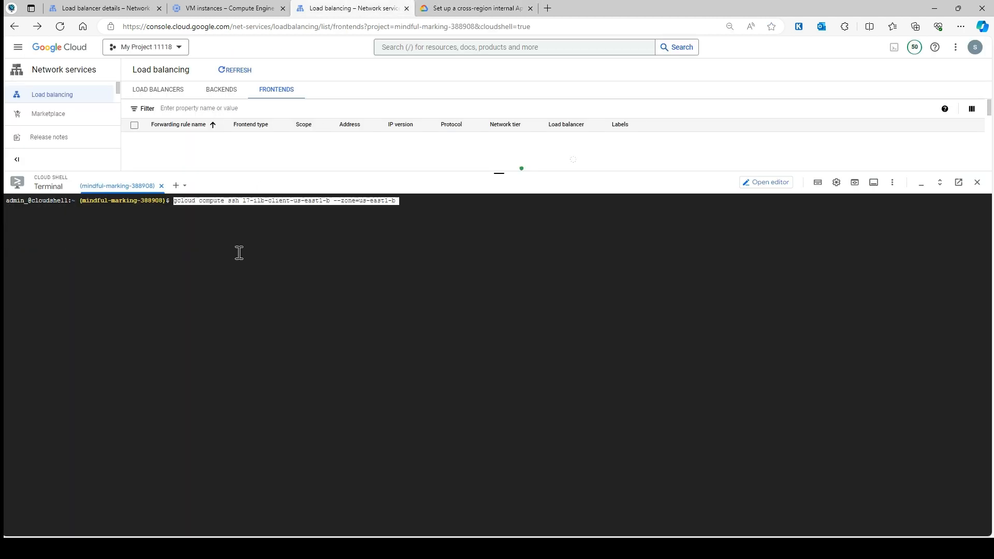
{"action": "key", "text": "Return"}
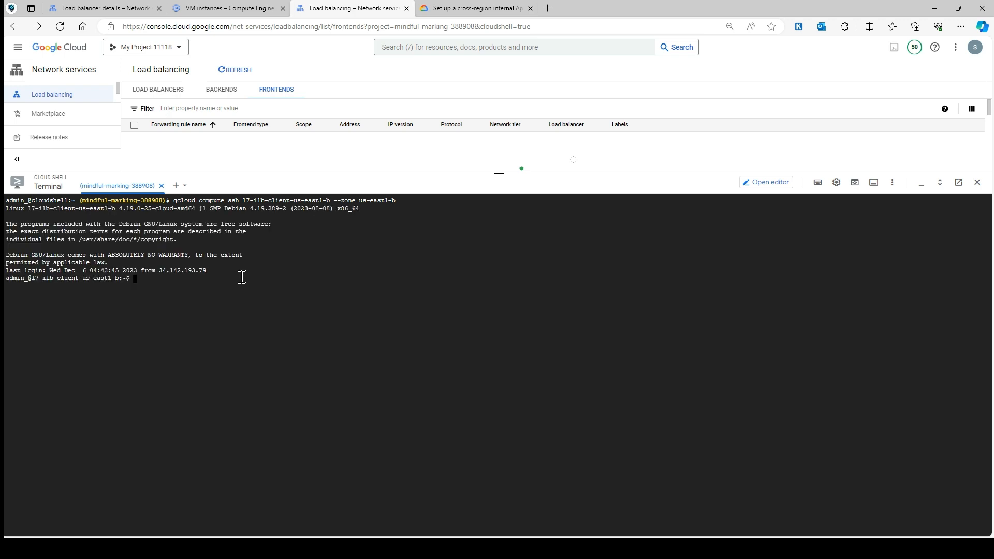
Run curl against 10.1.3.99 from the us-east1 client VM, and check the VM instances list and the Microsoft Whiteboard architecture diagram.
{"action": "type", "text": "curl 10.1.3.99"}
{"action": "left_click", "coordinate": [115, 9]}
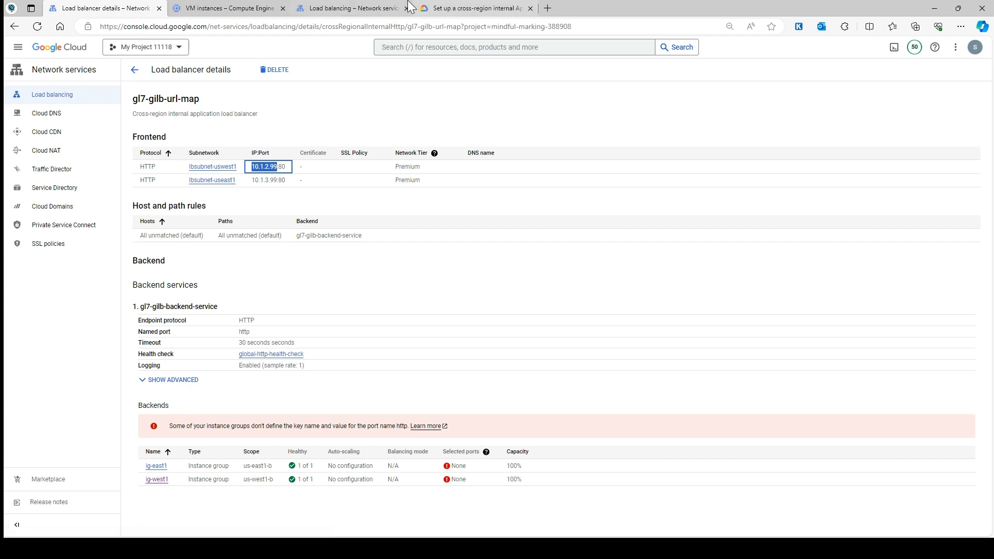
{"action": "left_click", "coordinate": [385, 9]}
{"action": "key", "text": "Return"}
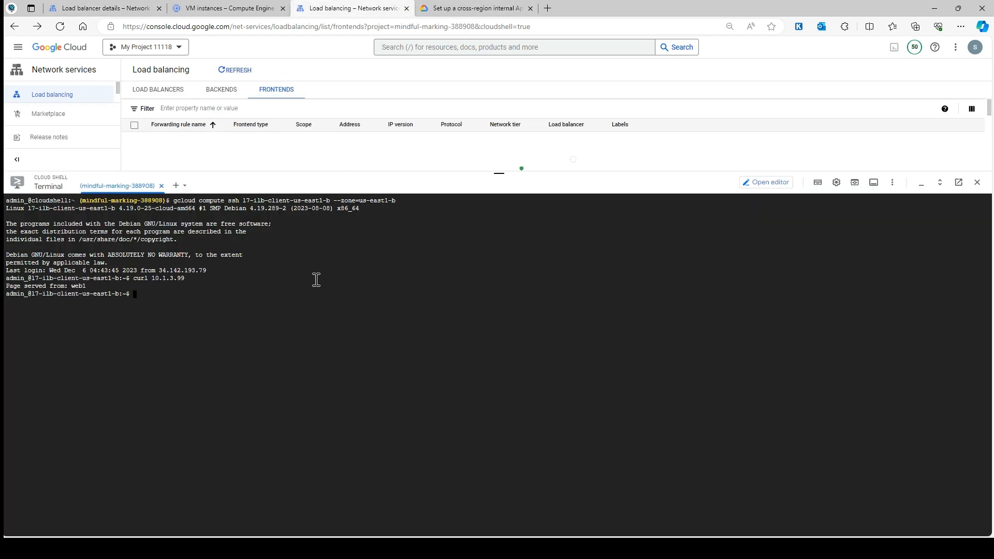
{"action": "left_click", "coordinate": [227, 8]}
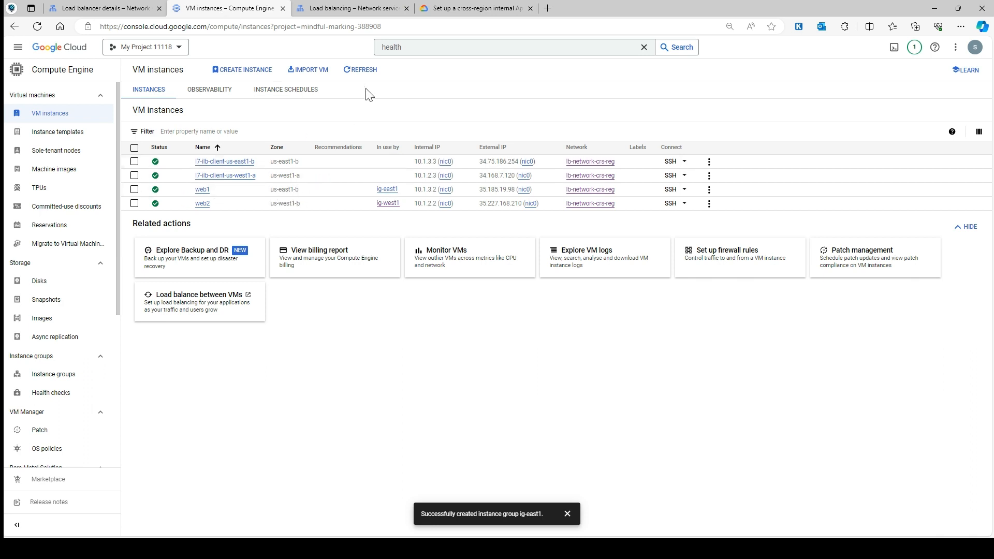
{"action": "left_click", "coordinate": [301, 549]}
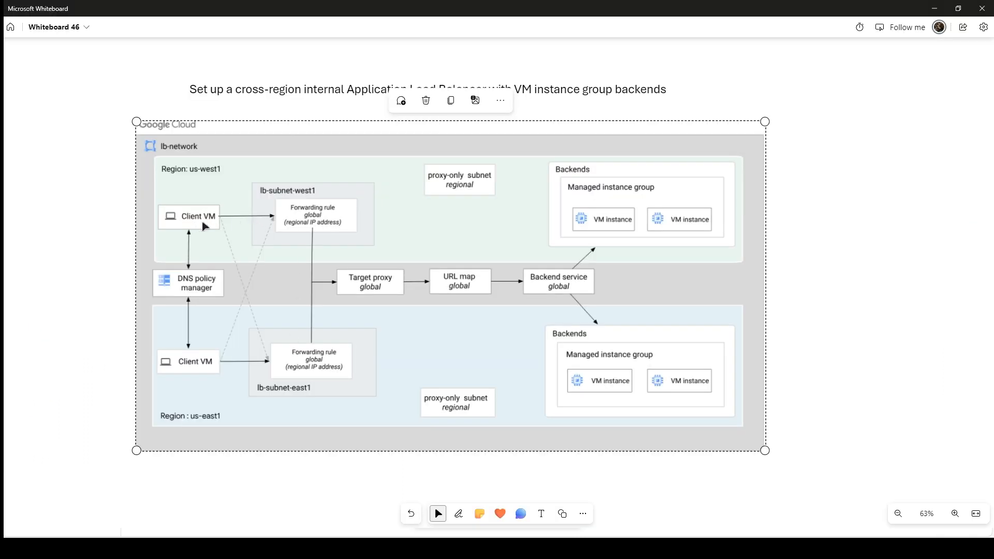
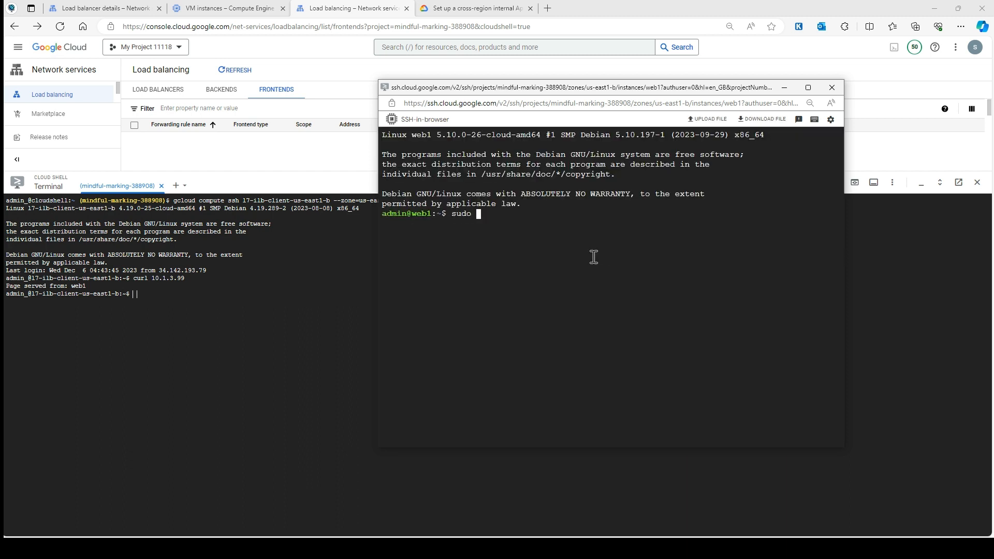
Check the status of the apache2 service in web1's SSH session, and stop the service with sudo systemctl stop apache2.
{"action": "type", "text": "systemctl status apache2"}
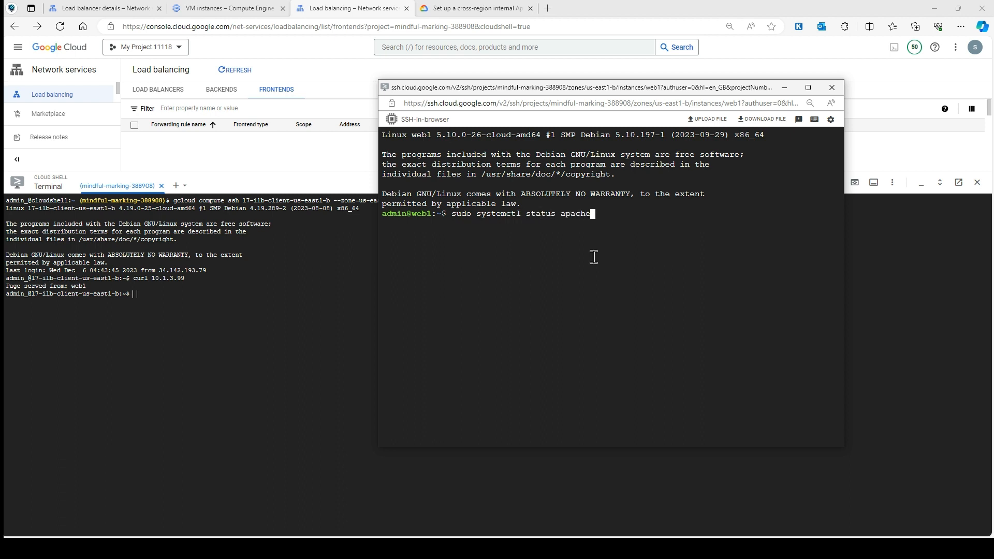
{"action": "key", "text": "Return"}
{"action": "key", "text": "Up"}
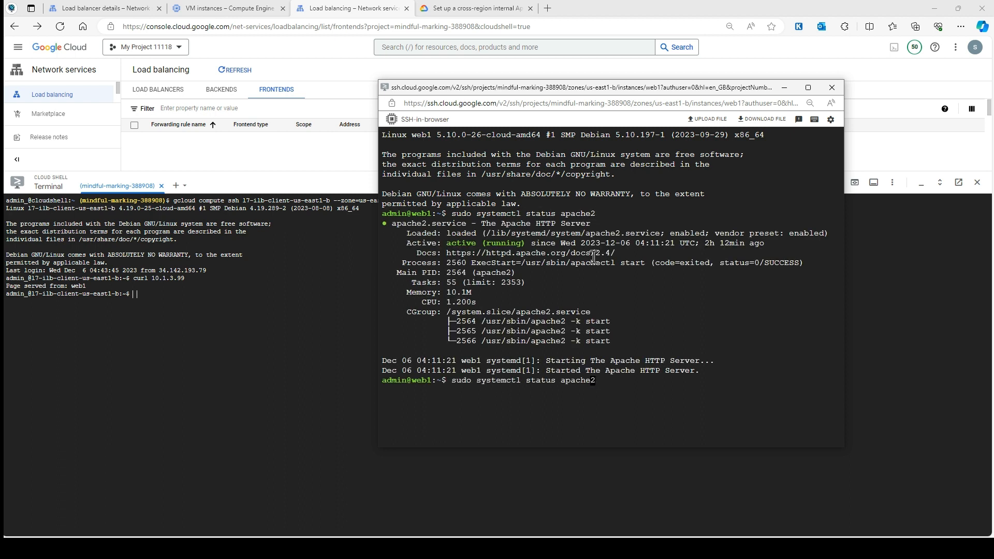
{"action": "key", "text": "BackSpace"}
{"action": "key", "text": "BackSpace"}
{"action": "key", "text": "BackSpace"}
{"action": "key", "text": "BackSpace"}
{"action": "type", "text": "op"}
{"action": "key", "text": "Return"}
Switch to Microsoft Whiteboard and cross out the us-east1 managed instance group on the architecture diagram with the black pen.
{"action": "left_click", "coordinate": [241, 310]}
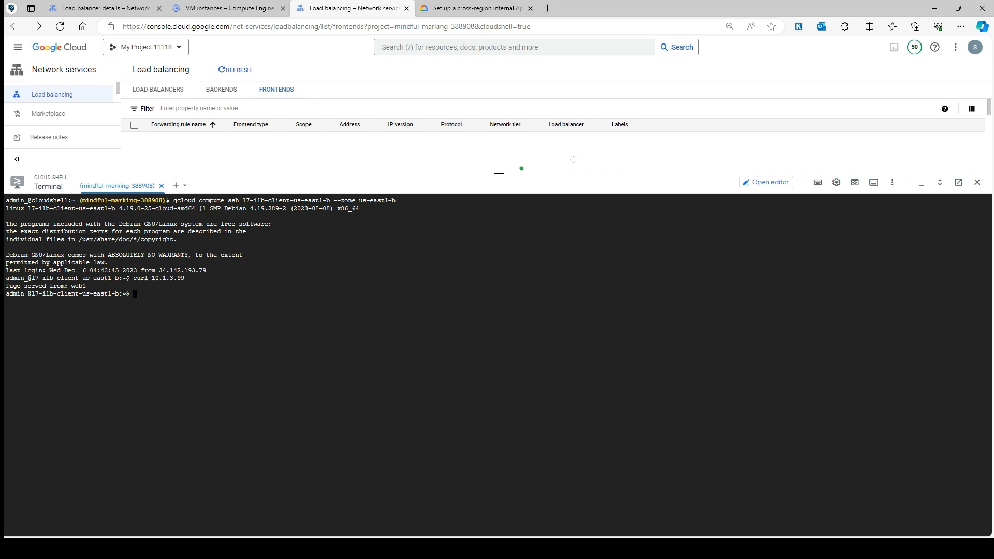
{"action": "key", "text": "alt+Tab"}
{"action": "left_click", "coordinate": [458, 513]}
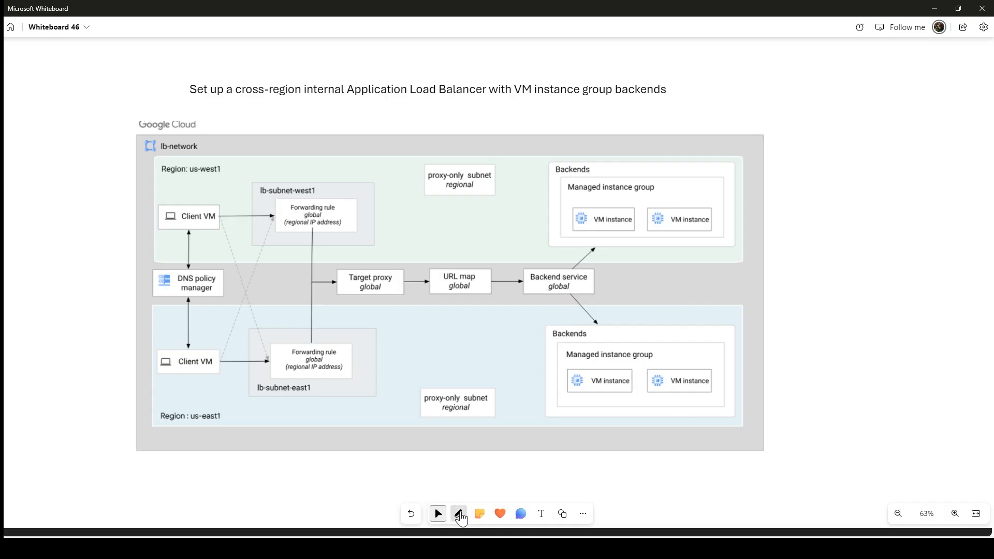
{"action": "left_click_drag", "start_coordinate": [610, 339], "coordinate": [655, 383]}
{"action": "left_click_drag", "start_coordinate": [644, 336], "coordinate": [603, 390]}
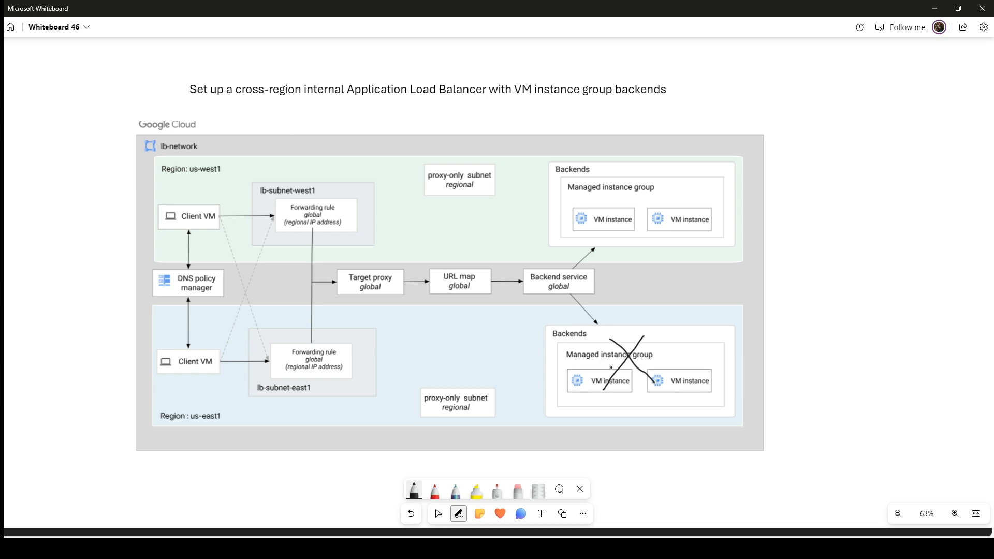
Finish crossing out the us-east1 instance group on the whiteboard, and rerun curl 10.1.3.99 from the us-east1 client in Cloud Shell.
{"action": "left_click_drag", "start_coordinate": [655, 328], "coordinate": [601, 390]}
{"action": "left_click", "coordinate": [935, 8]}
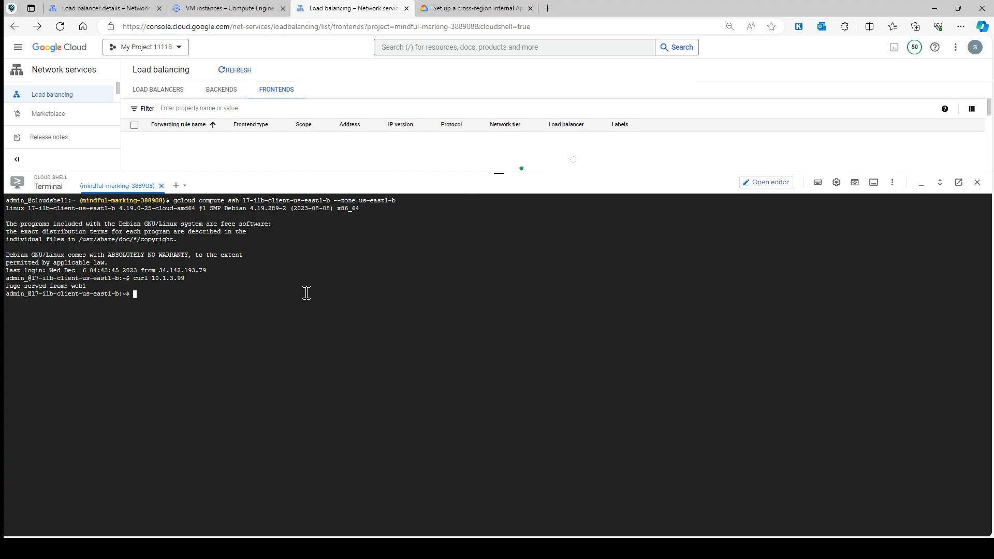
{"action": "key", "text": "Up"}
{"action": "key", "text": "Return"}
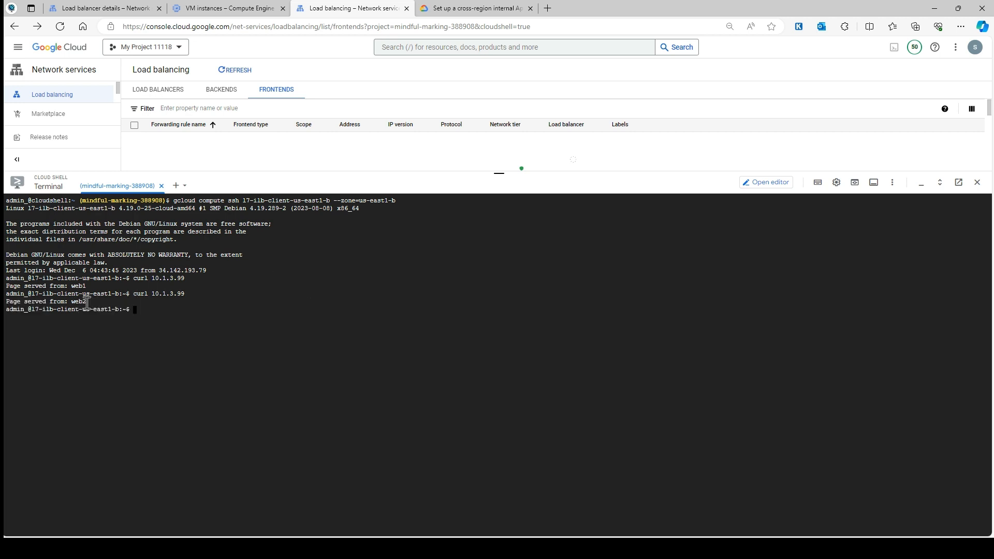
{"action": "left_click_drag", "start_coordinate": [91, 281], "coordinate": [29, 287]}
{"action": "left_click", "coordinate": [93, 354]}
Restart the web server in web1's SSH session with sudo systemctl start apache2, and minimize the session window.
{"action": "key", "text": "alt+Tab"}
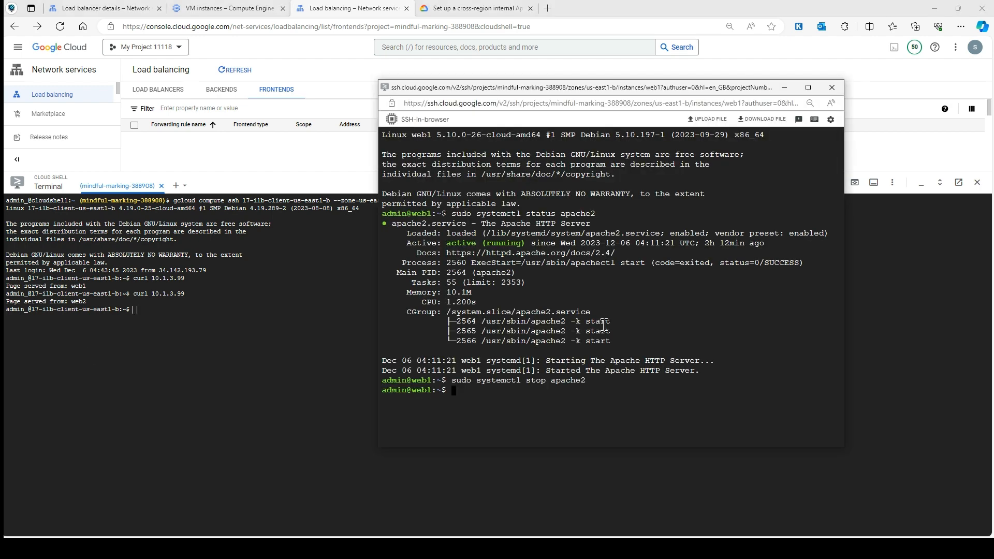
{"action": "key", "text": "Up"}
{"action": "key", "text": "BackSpace"}
{"action": "key", "text": "BackSpace"}
{"action": "type", "text": "art apache2"}
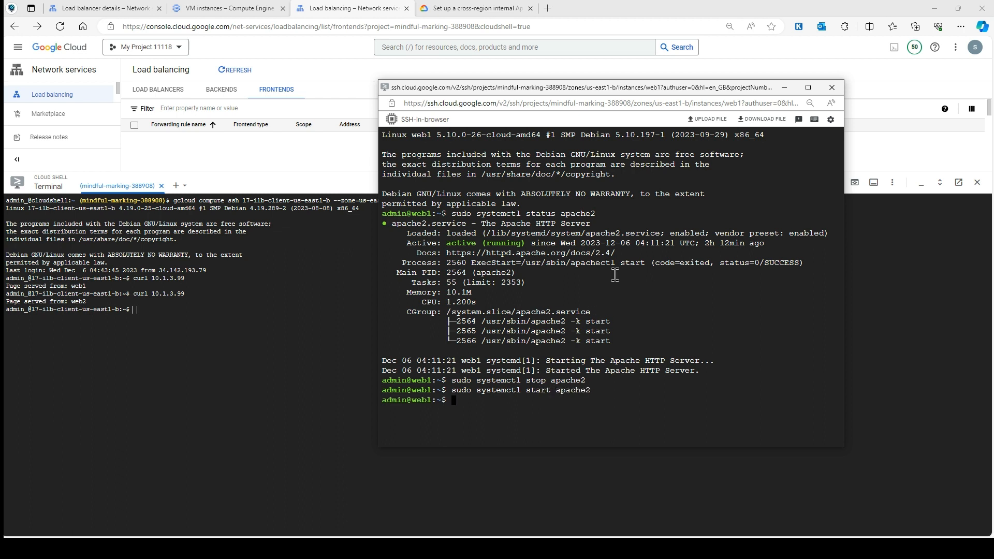
{"action": "left_click", "coordinate": [784, 88]}
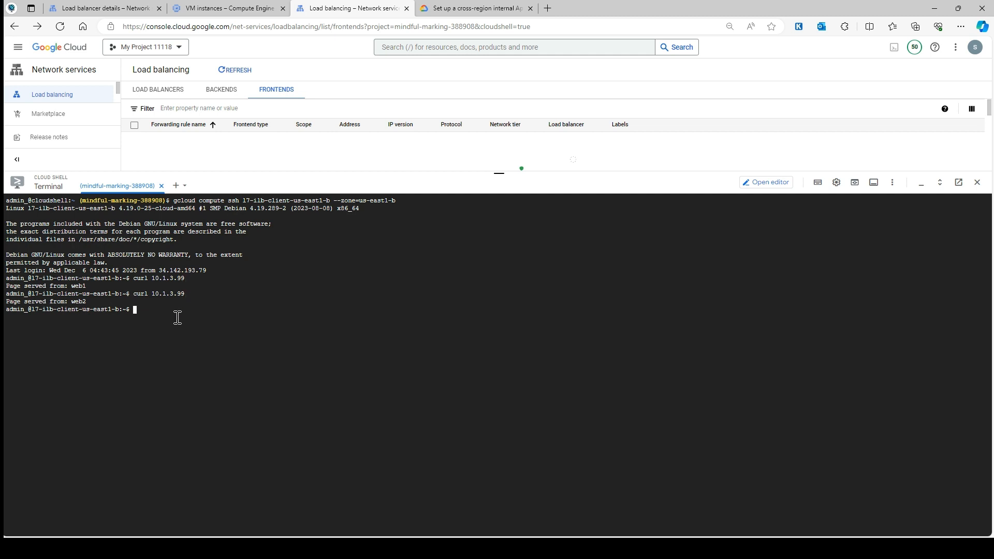
Clear the Cloud Shell terminal and reduce its height so more of the Load balancing page shows.
{"action": "key", "text": "ctrl+l"}
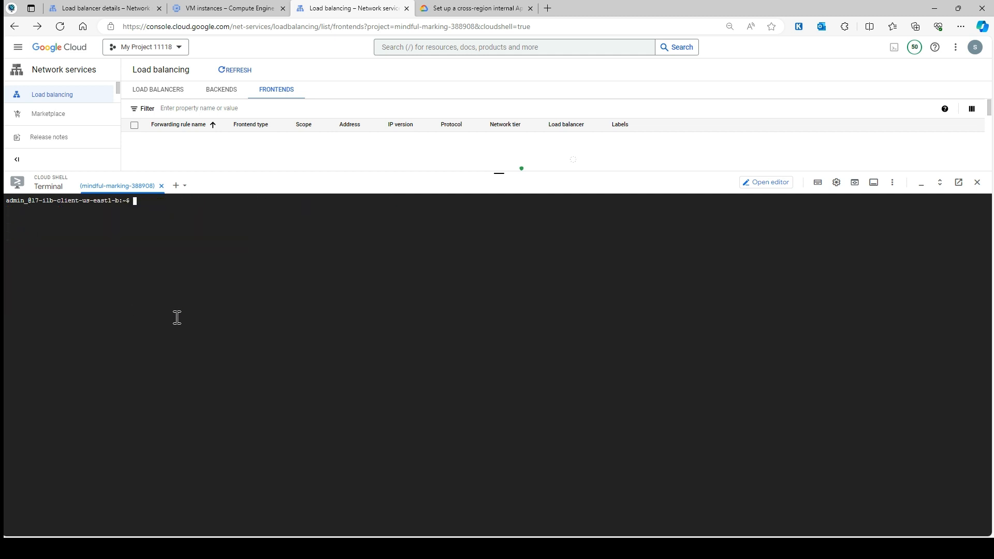
{"action": "left_click_drag", "start_coordinate": [495, 172], "coordinate": [502, 299]}
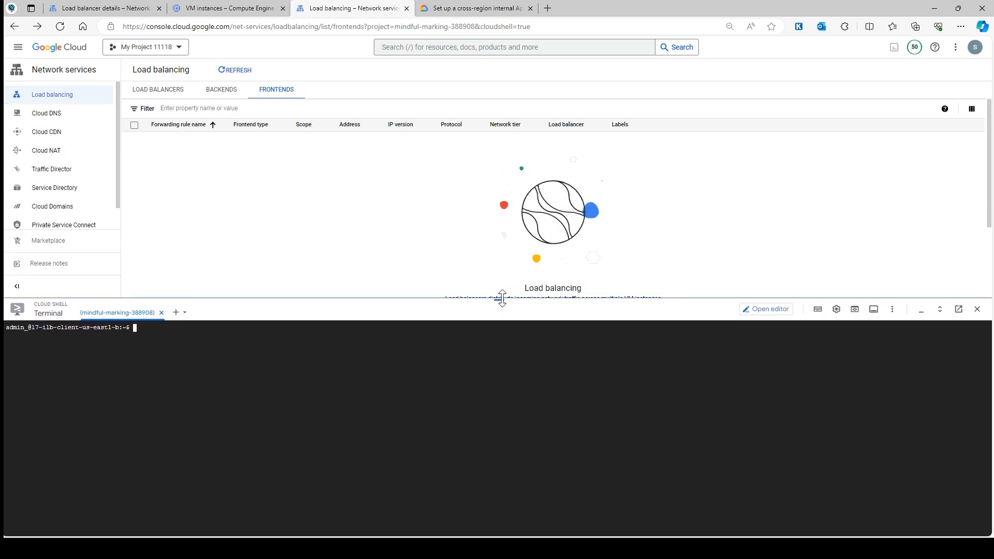
{"action": "left_click", "coordinate": [482, 8]}
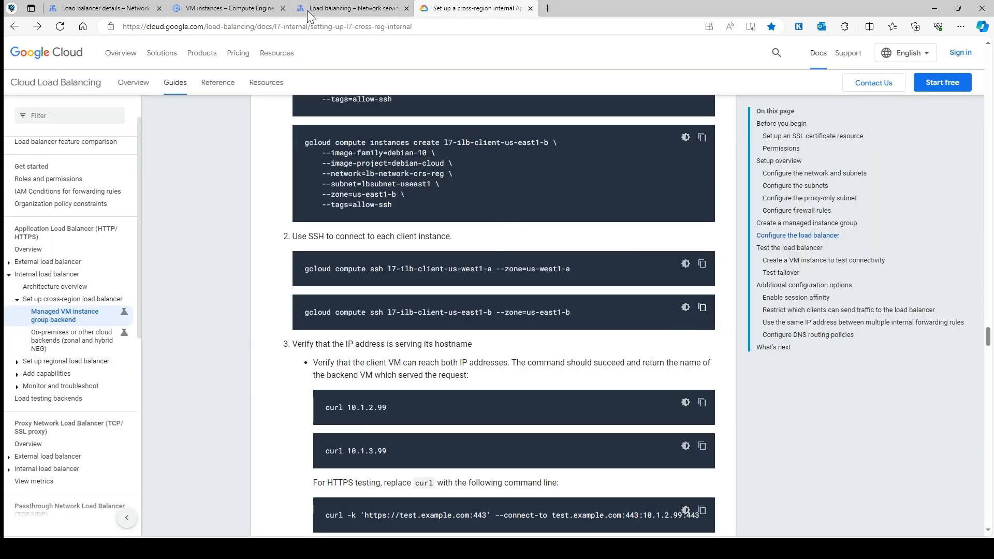
{"action": "left_click", "coordinate": [124, 7]}
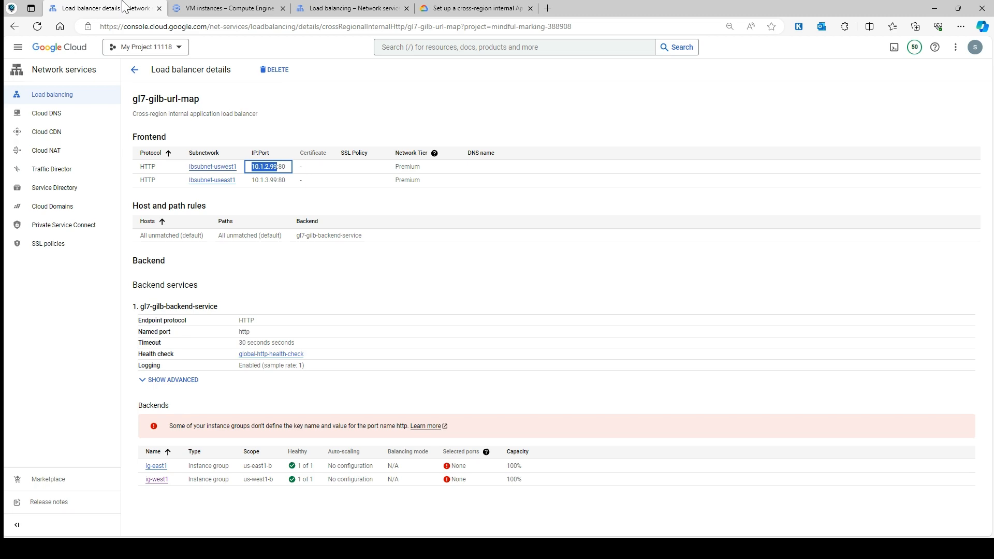
{"action": "left_click", "coordinate": [228, 9]}
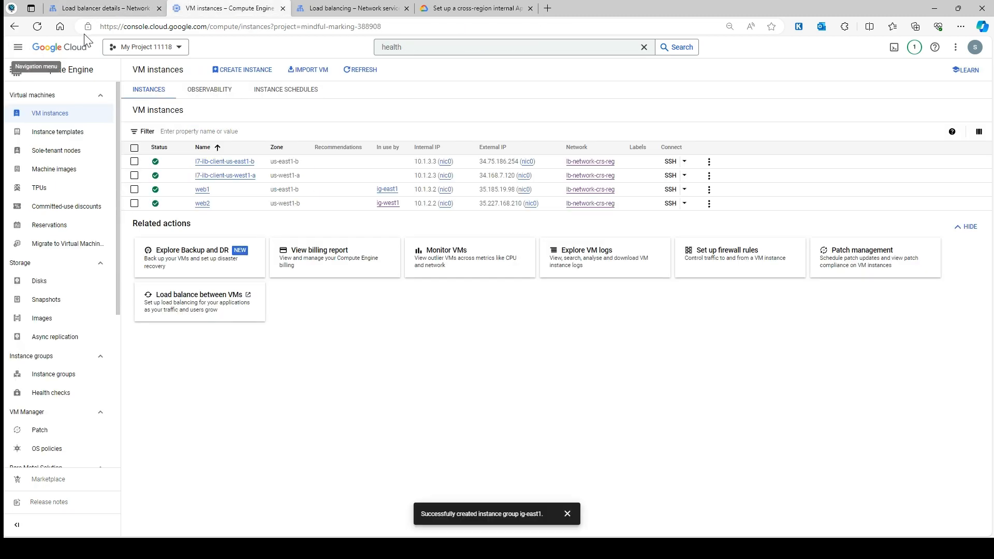
{"action": "left_click", "coordinate": [319, 7]}
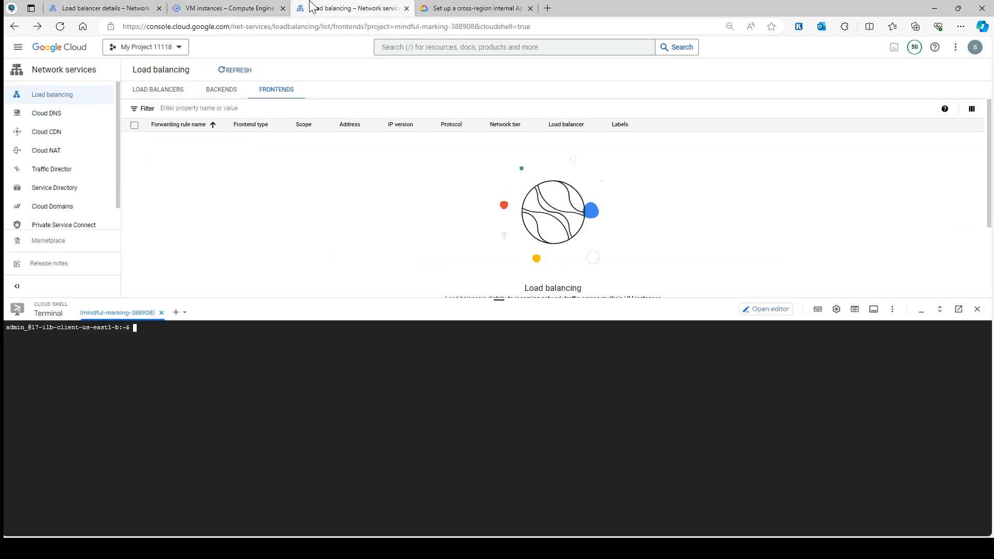
Go to Cloud DNS from the load balancer details page and open the private zone example-com.
{"action": "left_click", "coordinate": [102, 8]}
{"action": "left_click", "coordinate": [72, 113]}
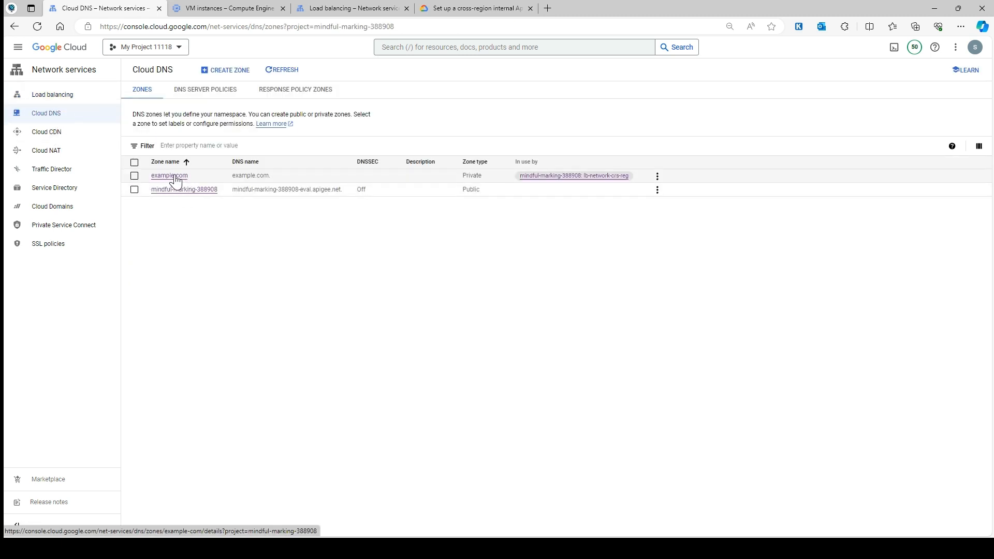
{"action": "left_click", "coordinate": [173, 176]}
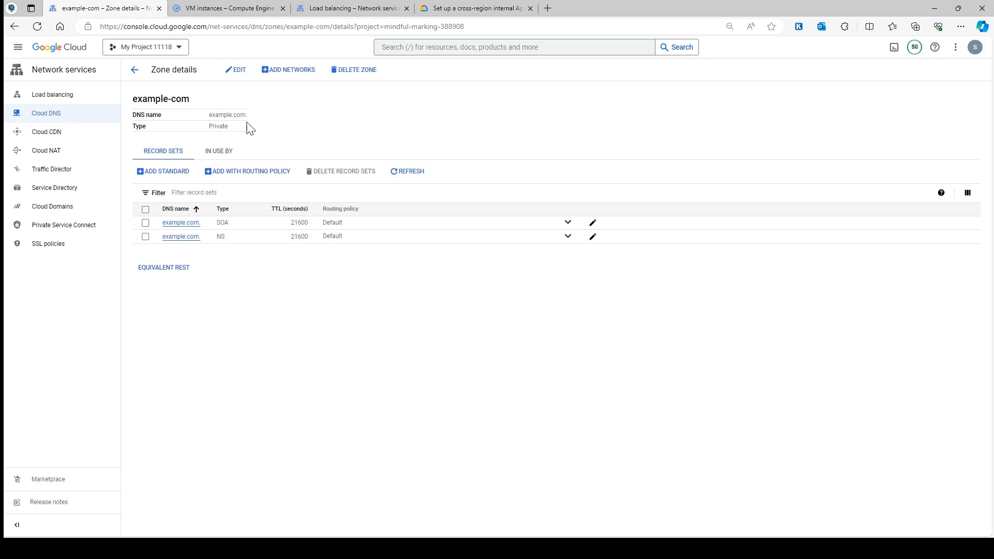
Start a type A record set with routing policy in the zone, named myapp.example.com with a 5-minute TTL.
{"action": "left_click", "coordinate": [248, 174]}
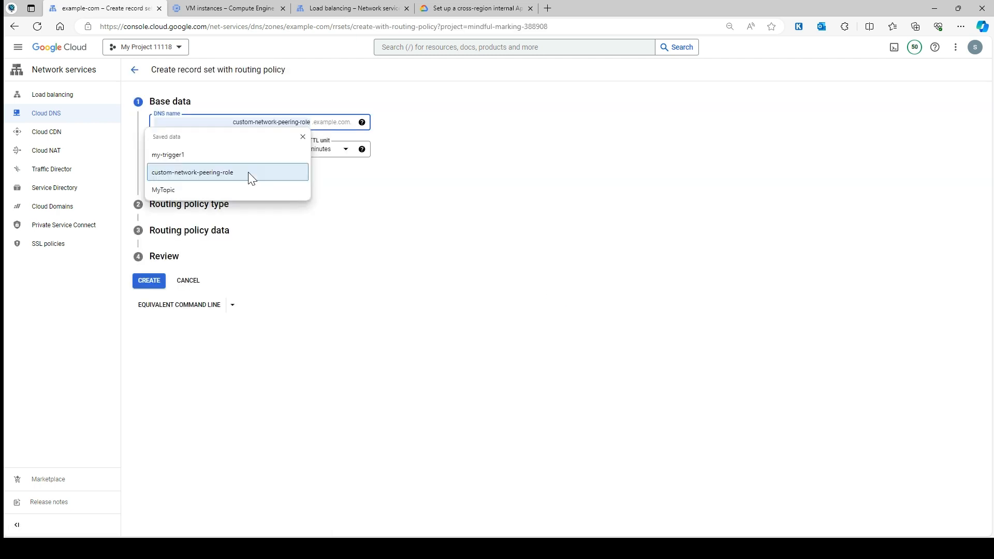
{"action": "left_click", "coordinate": [333, 278]}
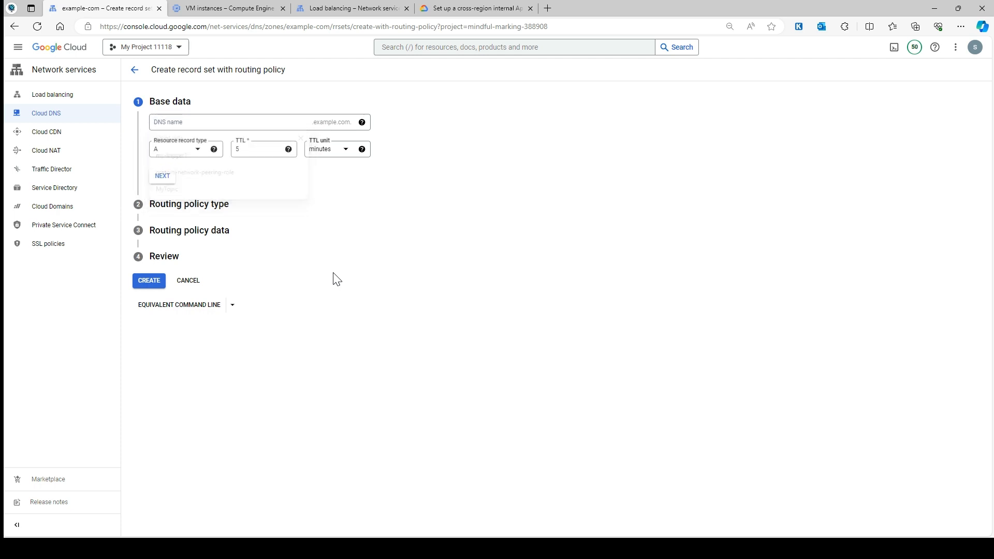
{"action": "left_click", "coordinate": [215, 122]}
{"action": "type", "text": "cross"}
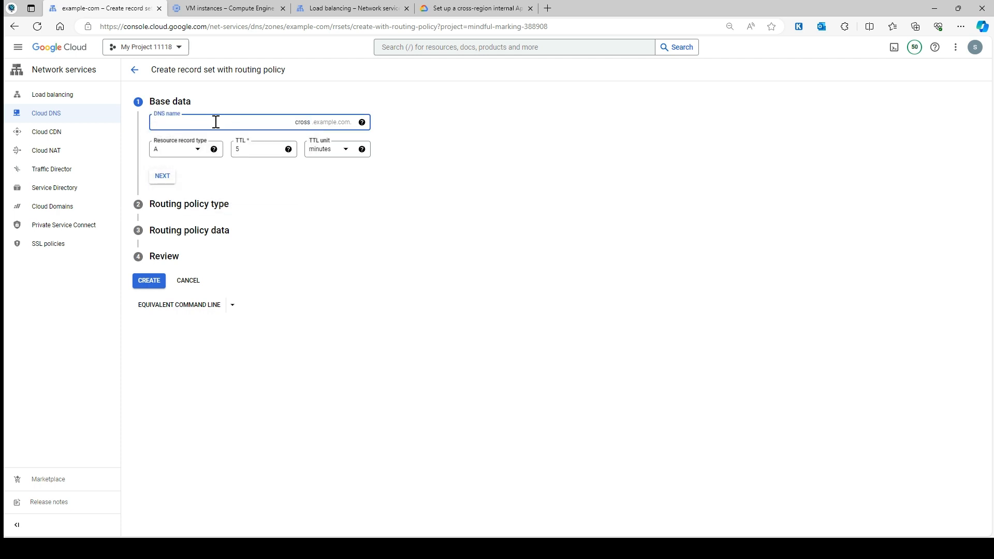
{"action": "key", "text": "BackSpace"}
{"action": "key", "text": "BackSpace"}
{"action": "key", "text": "BackSpace"}
{"action": "type", "text": "t"}
{"action": "key", "text": "BackSpace"}
{"action": "type", "text": "myapp"}
{"action": "left_click", "coordinate": [340, 192]}
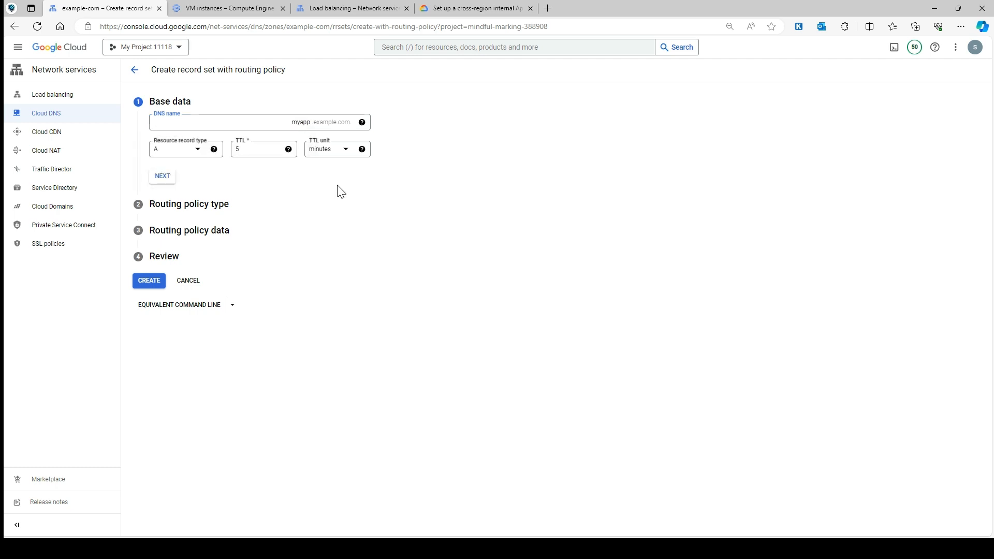
{"action": "left_click", "coordinate": [163, 177]}
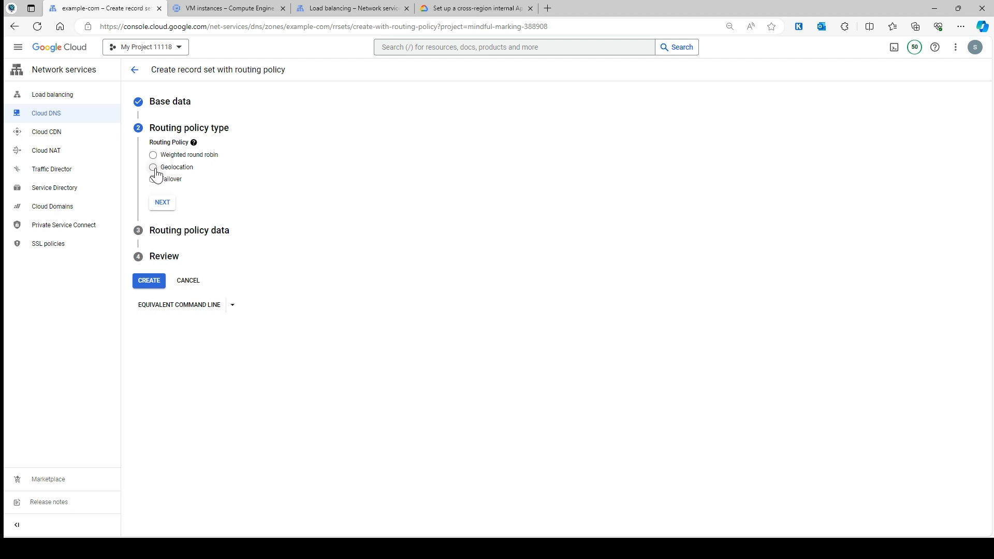
Choose the Geolocation routing policy and set the first routing data entry's source region to us-west1.
{"action": "left_click", "coordinate": [154, 168]}
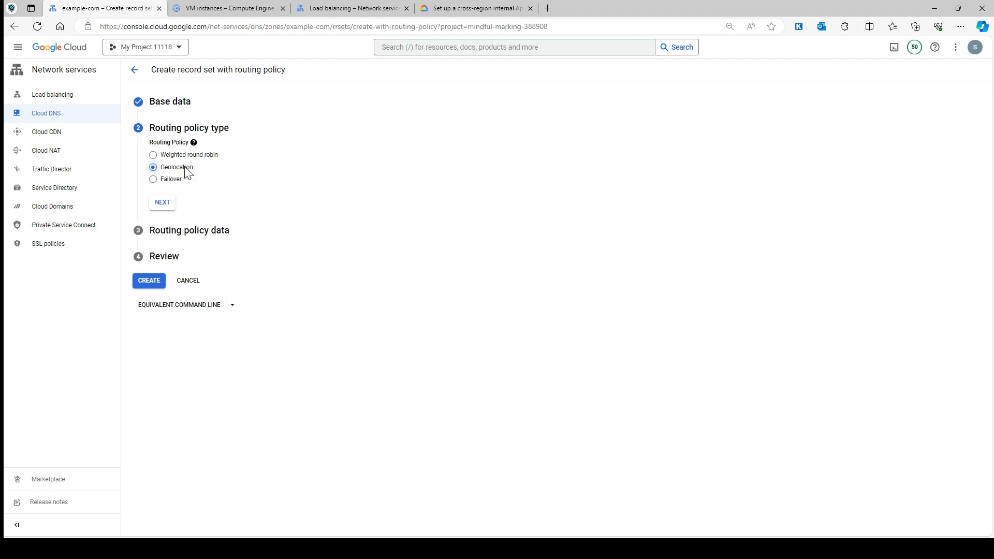
{"action": "left_click", "coordinate": [167, 206]}
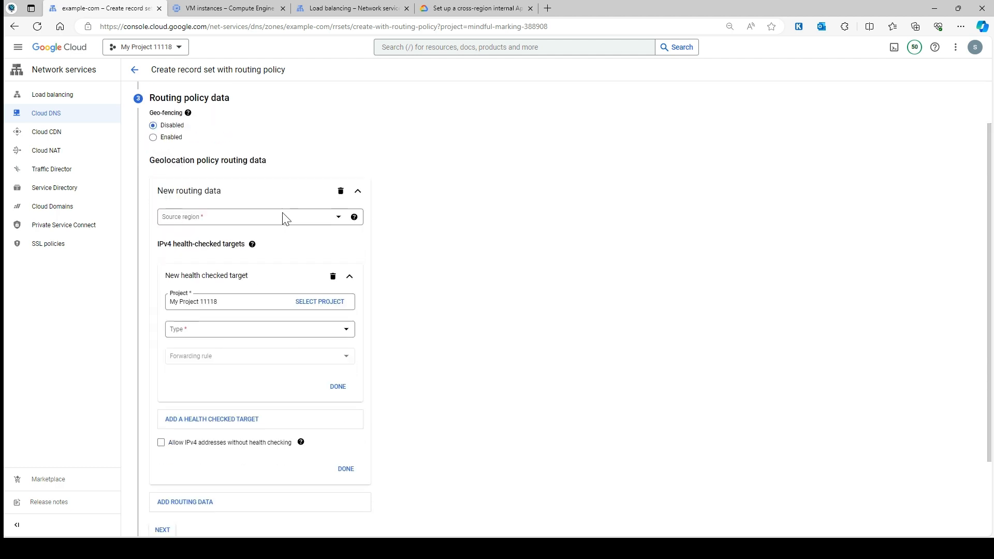
{"action": "left_click", "coordinate": [228, 207]}
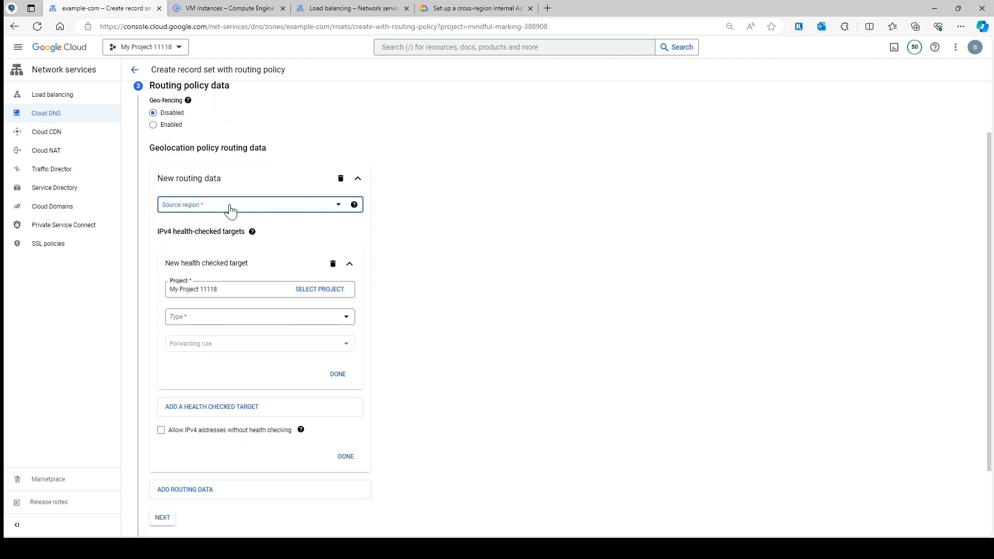
{"action": "scroll", "coordinate": [260, 268], "scroll_direction": "down", "scroll_amount": 2}
{"action": "scroll", "coordinate": [261, 268], "scroll_direction": "down", "scroll_amount": 5}
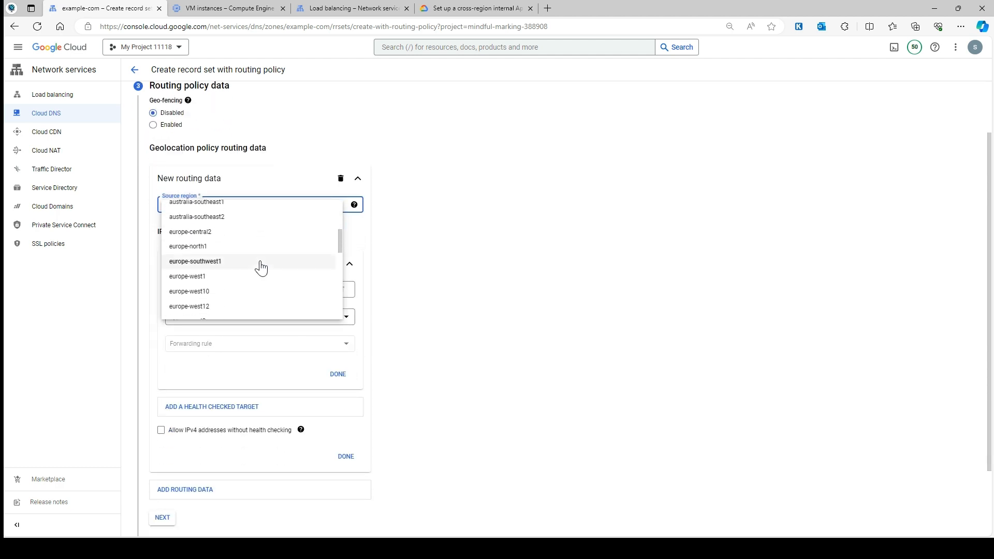
{"action": "scroll", "coordinate": [260, 268], "scroll_direction": "down", "scroll_amount": 5}
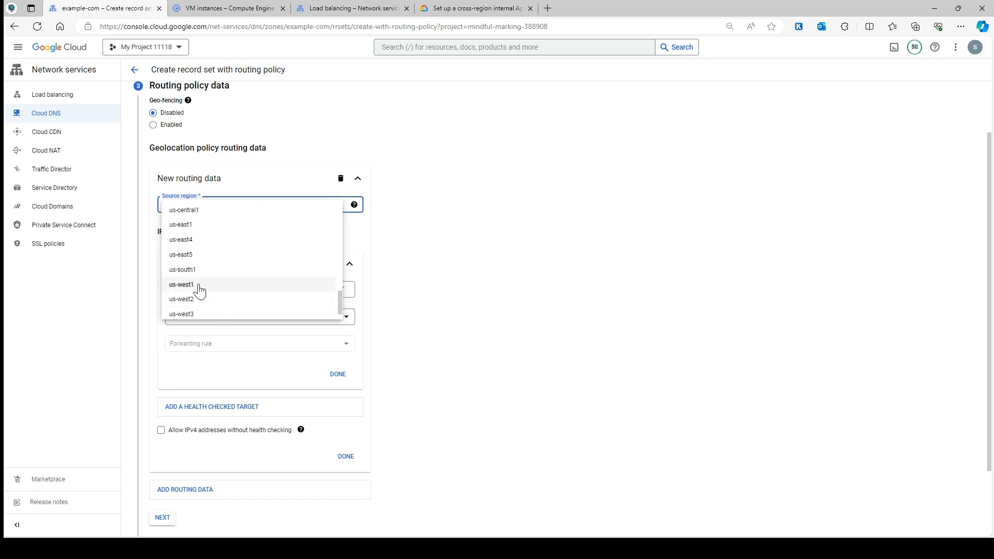
{"action": "left_click", "coordinate": [196, 288]}
Add a cross-region internal application load balancer target using gil7forwarding-rule-a to the us-west1 entry, checking the frontend IPs in the load balancer details.
{"action": "left_click", "coordinate": [230, 317]}
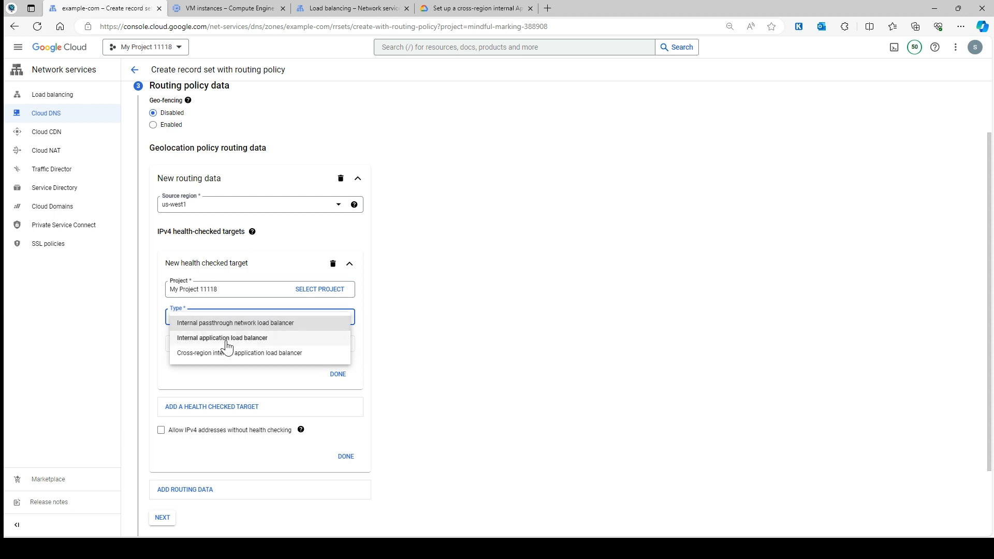
{"action": "left_click", "coordinate": [235, 354]}
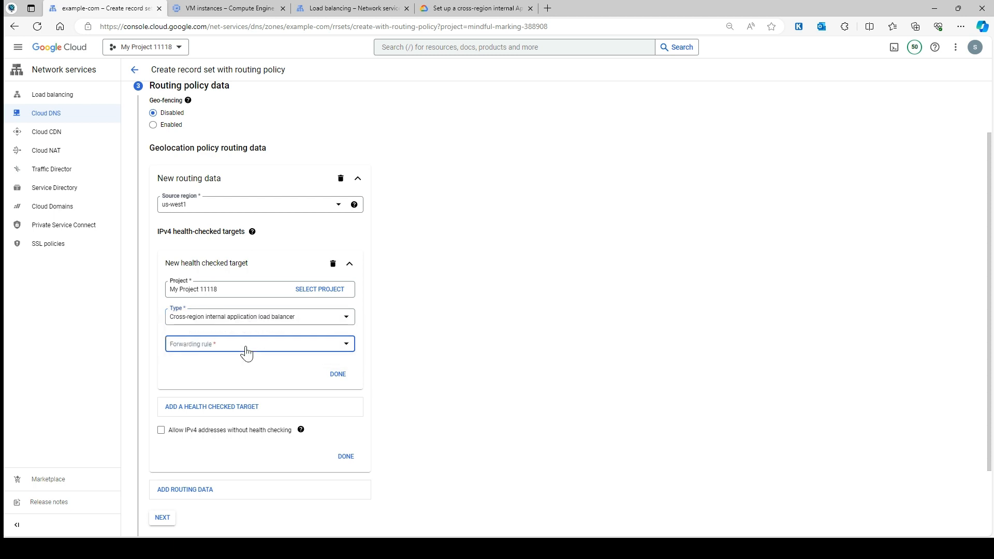
{"action": "left_click", "coordinate": [247, 344]}
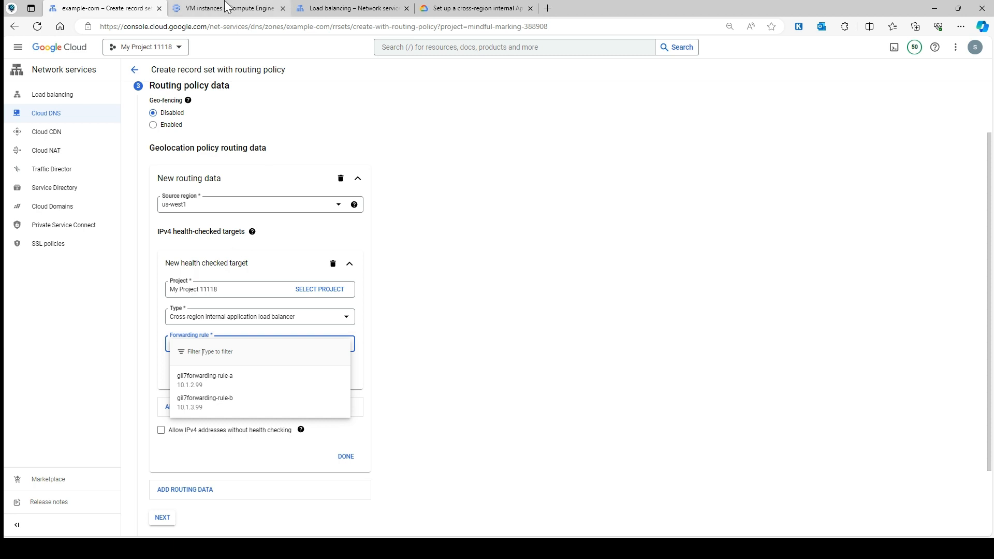
{"action": "left_click", "coordinate": [352, 8]}
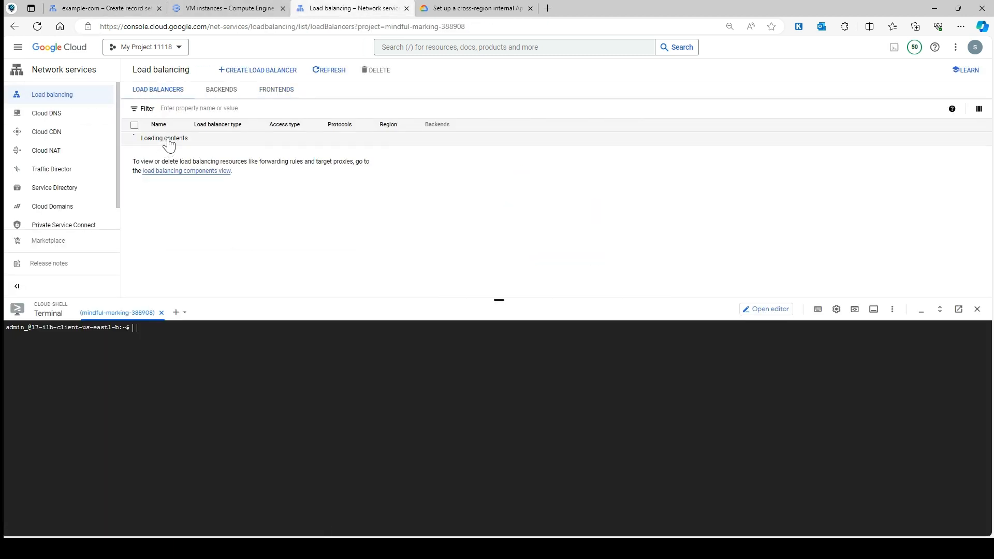
{"action": "left_click", "coordinate": [178, 140]}
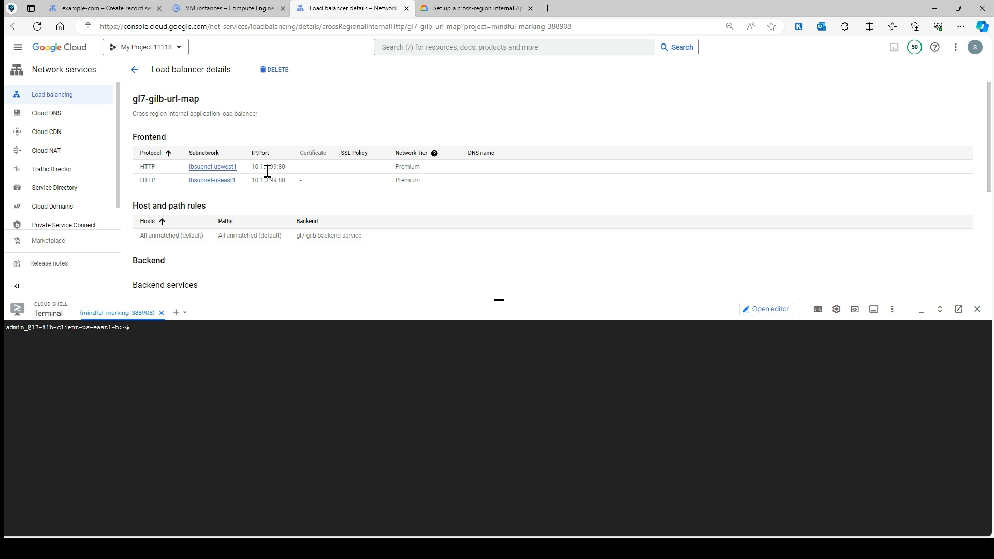
{"action": "left_click", "coordinate": [101, 8]}
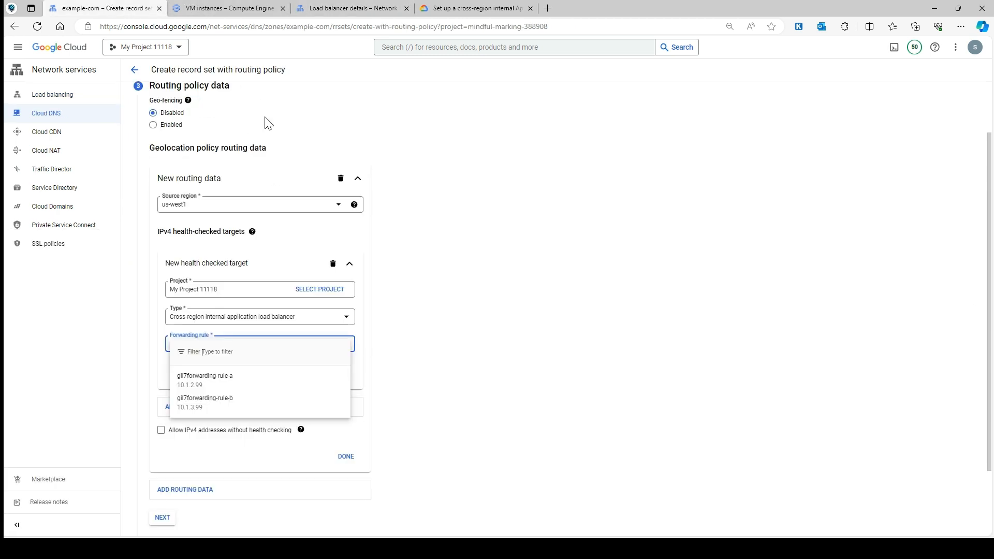
{"action": "left_click", "coordinate": [212, 388]}
{"action": "left_click", "coordinate": [340, 374]}
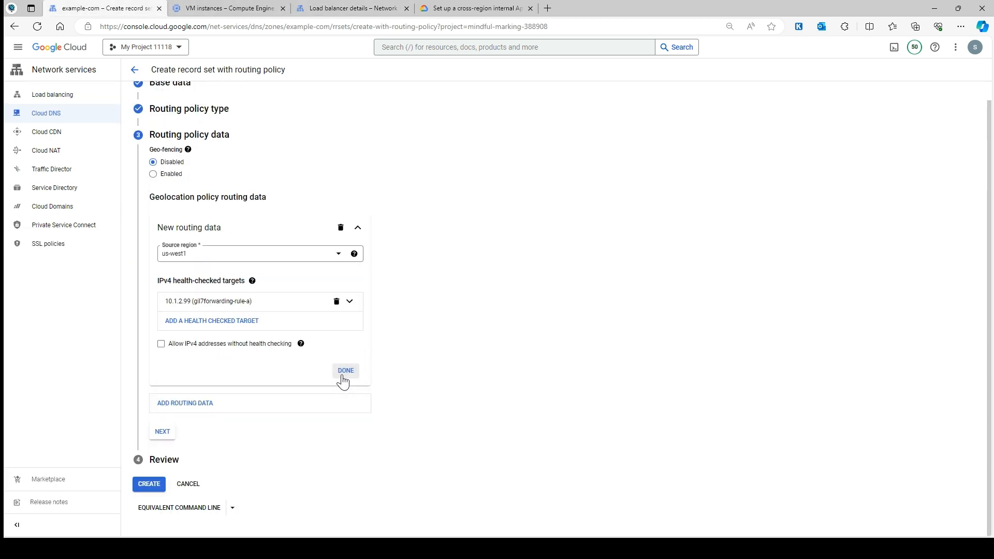
{"action": "left_click", "coordinate": [345, 371]}
Add a second geolocation routing data entry to the record set, with us-east1 as its source region.
{"action": "left_click", "coordinate": [204, 273]}
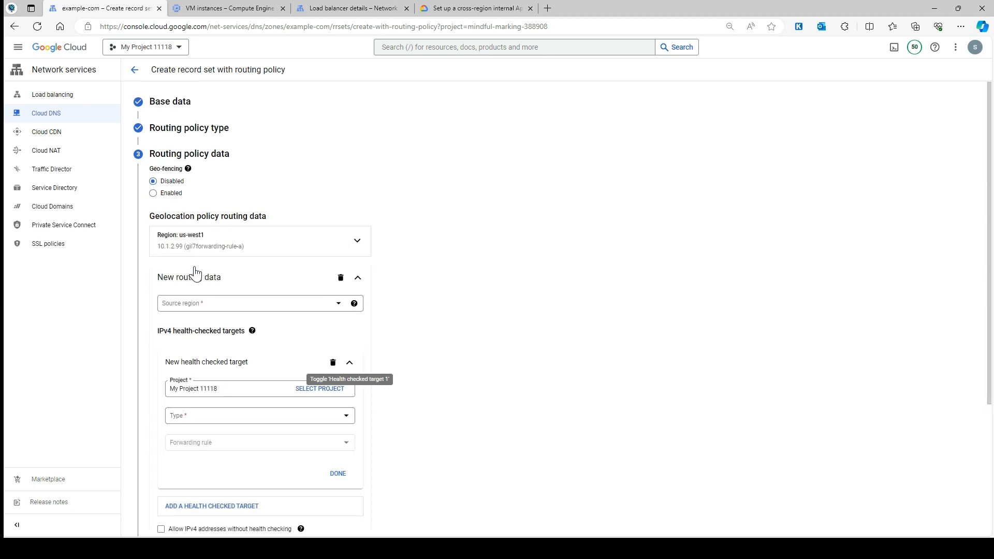
{"action": "scroll", "coordinate": [253, 265], "scroll_direction": "down", "scroll_amount": 1}
{"action": "left_click", "coordinate": [253, 262]}
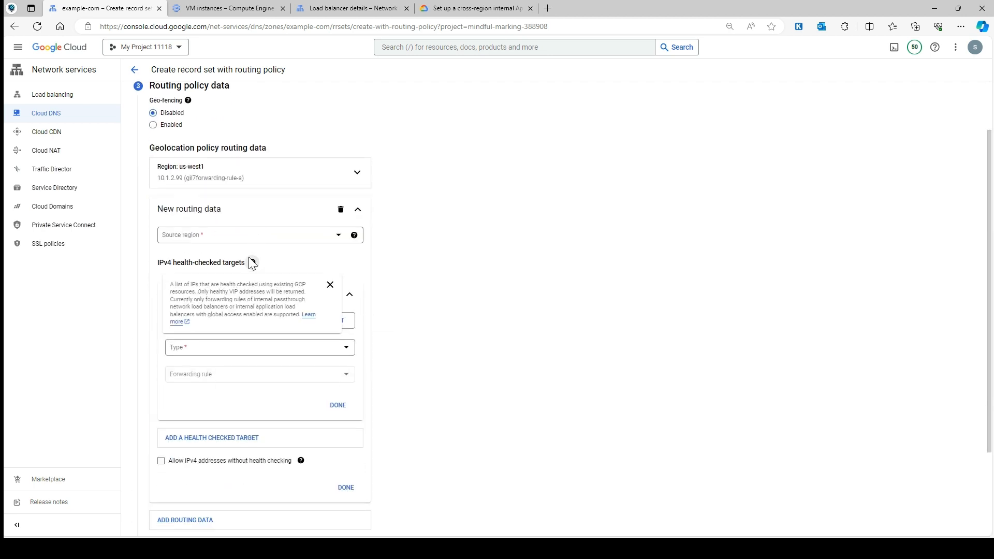
{"action": "left_click", "coordinate": [224, 236]}
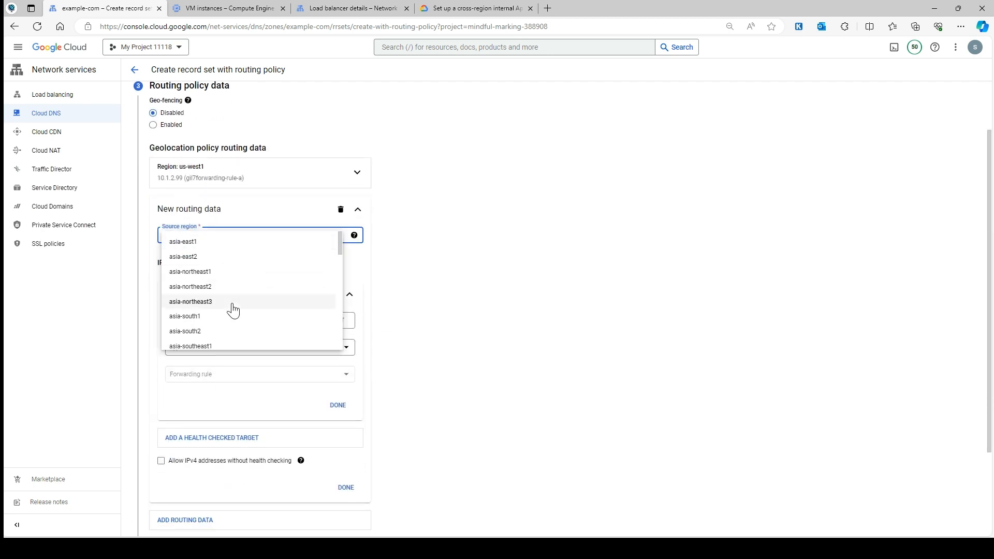
{"action": "scroll", "coordinate": [233, 309], "scroll_direction": "down", "scroll_amount": 1}
{"action": "scroll", "coordinate": [233, 309], "scroll_direction": "down", "scroll_amount": 4}
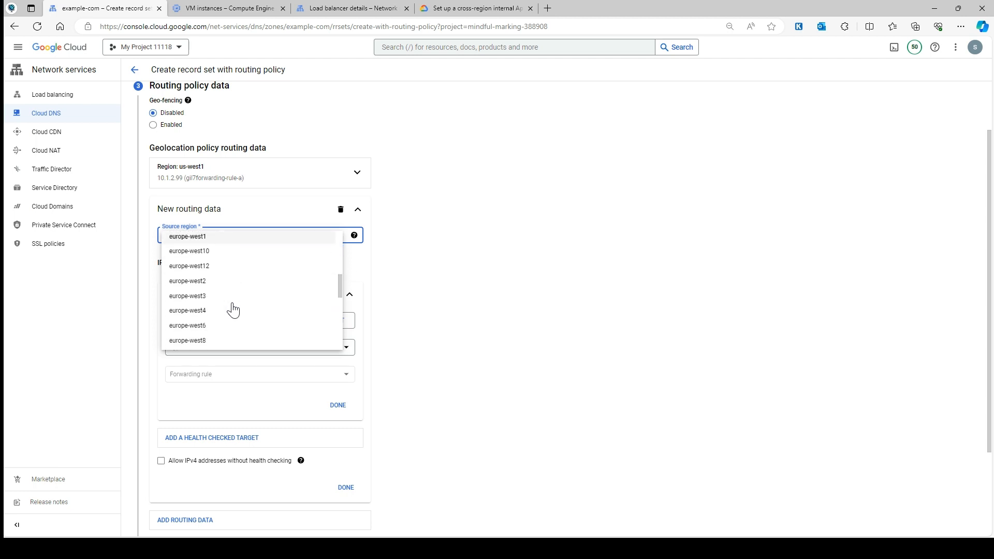
{"action": "scroll", "coordinate": [233, 309], "scroll_direction": "down", "scroll_amount": 2}
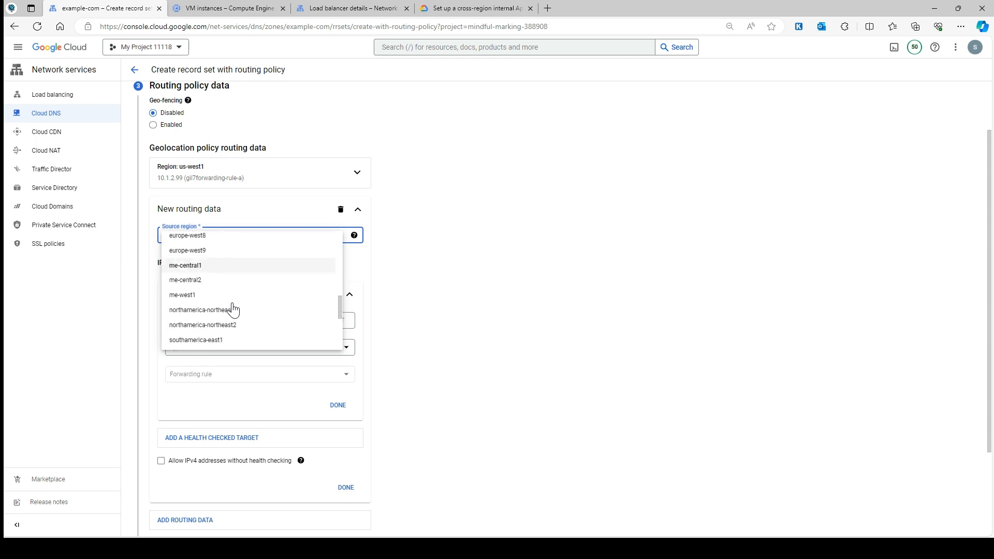
{"action": "scroll", "coordinate": [233, 309], "scroll_direction": "up", "scroll_amount": 4}
{"action": "scroll", "coordinate": [233, 307], "scroll_direction": "up", "scroll_amount": 3}
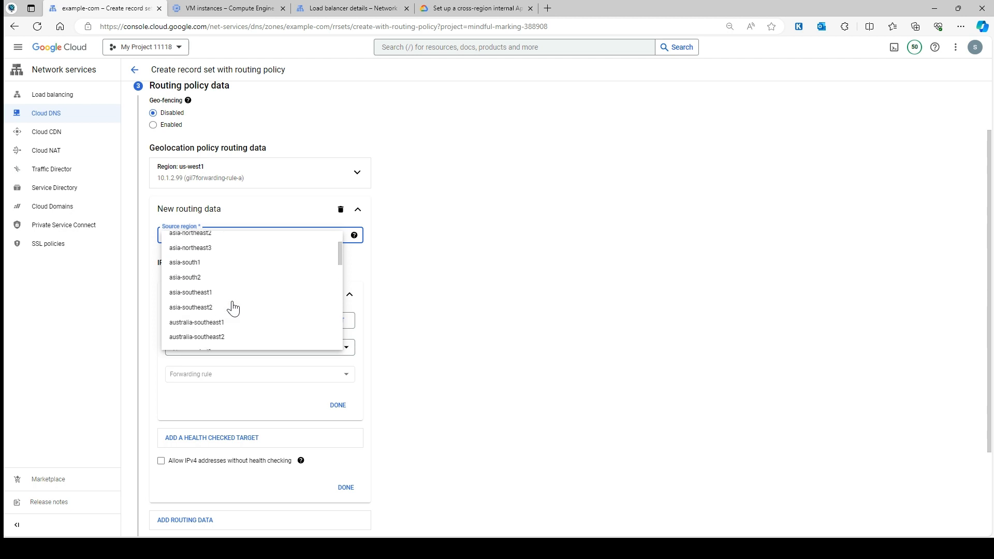
{"action": "scroll", "coordinate": [233, 307], "scroll_direction": "down", "scroll_amount": 8}
{"action": "scroll", "coordinate": [233, 308], "scroll_direction": "down", "scroll_amount": 2}
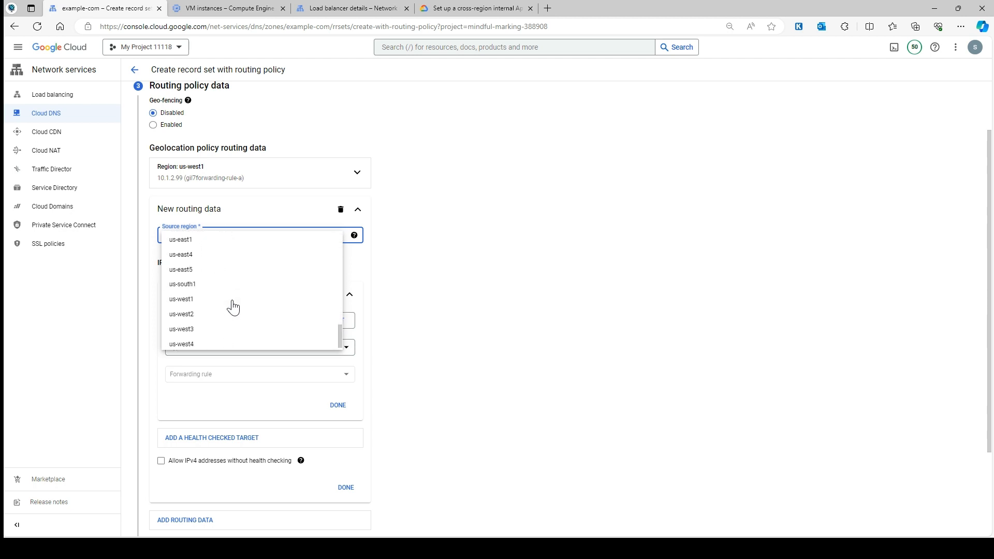
{"action": "left_click", "coordinate": [197, 242]}
Add a cross-region internal application load balancer target using gil7forwarding-rule-b to the us-east1 entry, checking the load balancer's frontend IPs.
{"action": "left_click", "coordinate": [243, 355]}
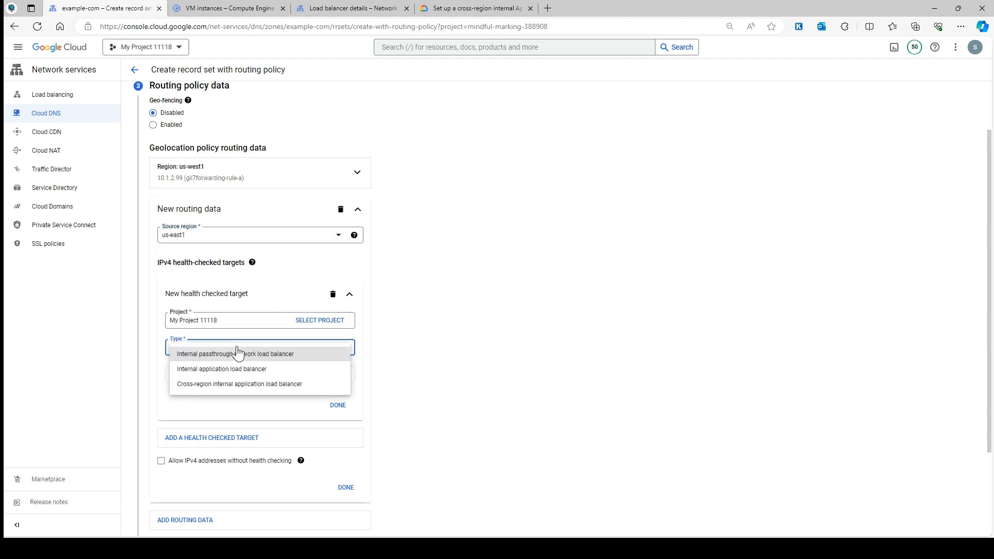
{"action": "left_click", "coordinate": [231, 388]}
{"action": "scroll", "coordinate": [231, 388], "scroll_direction": "down", "scroll_amount": 1}
{"action": "left_click", "coordinate": [237, 304]}
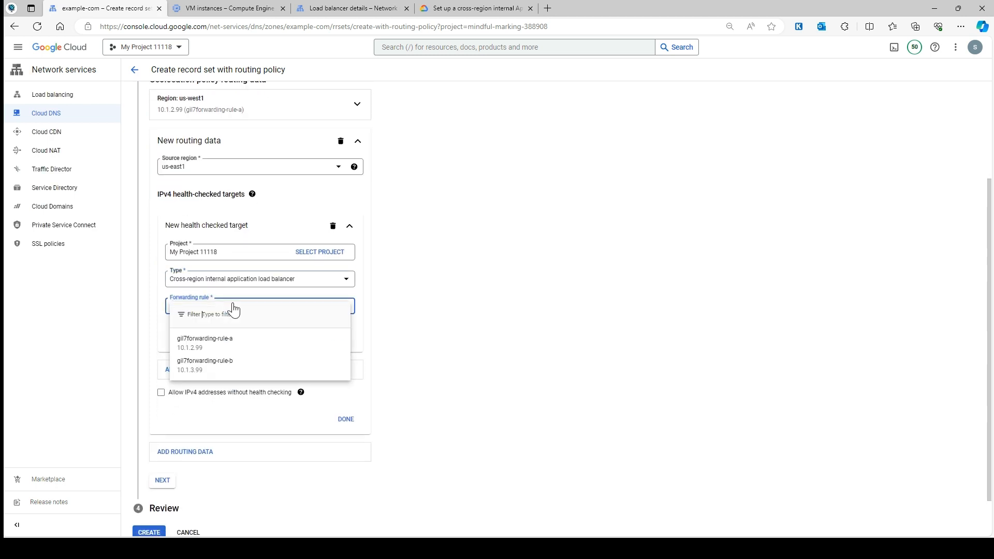
{"action": "left_click", "coordinate": [206, 374]}
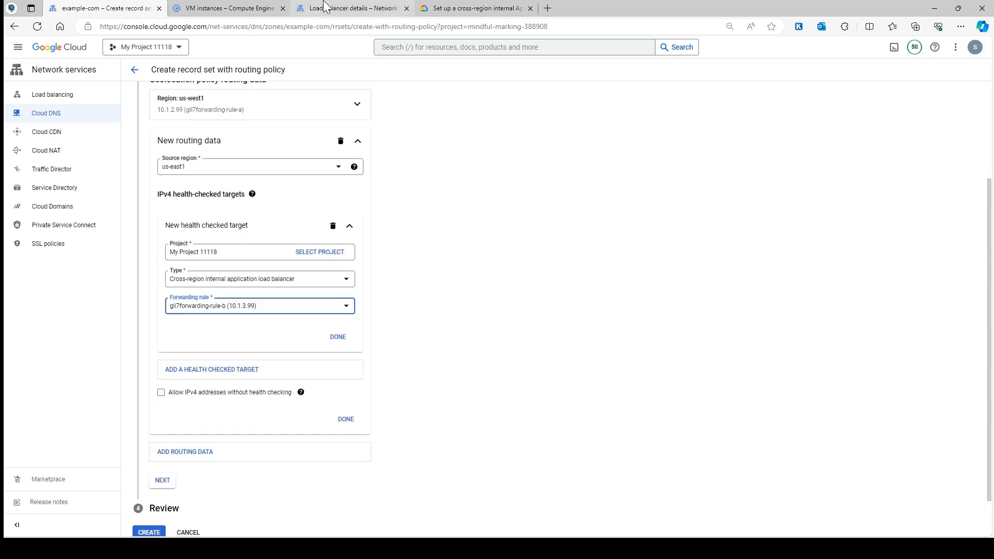
{"action": "left_click", "coordinate": [326, 8]}
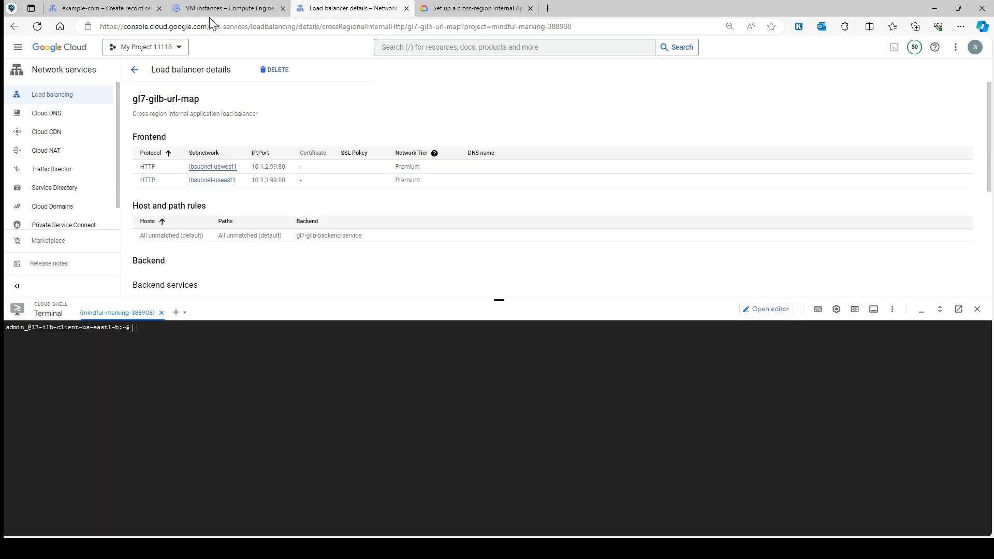
{"action": "left_click", "coordinate": [106, 11]}
{"action": "left_click", "coordinate": [339, 337]}
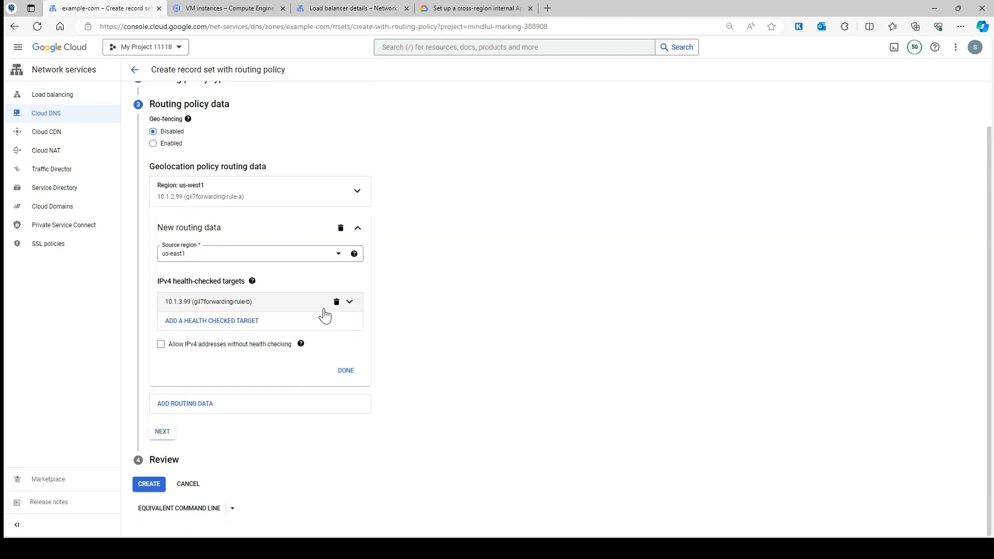
{"action": "left_click", "coordinate": [346, 372]}
Review the routing data against the load balancer frontends and VM zones, and create the myapp.example.com record set.
{"action": "left_click", "coordinate": [161, 327]}
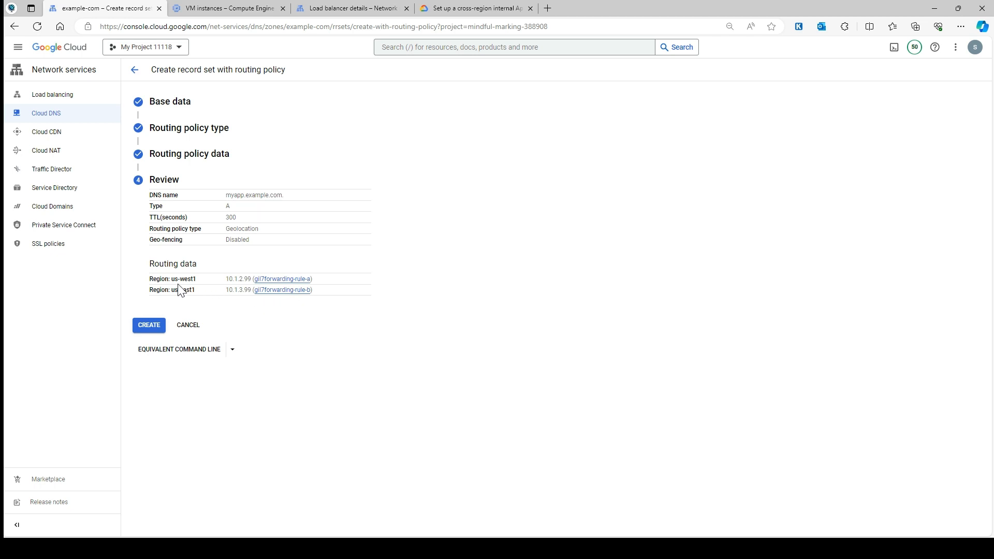
{"action": "left_click_drag", "start_coordinate": [199, 280], "coordinate": [150, 280]}
{"action": "left_click", "coordinate": [352, 8]}
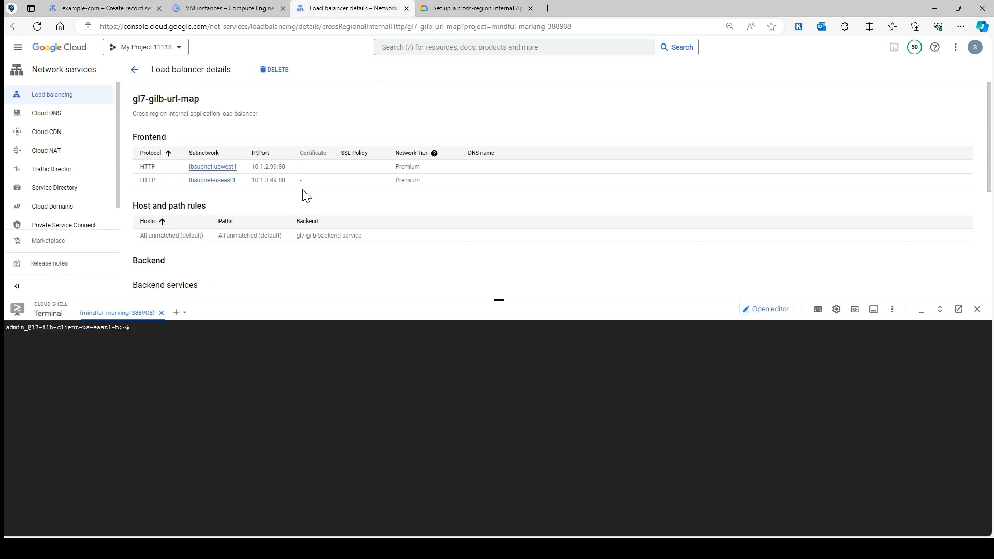
{"action": "left_click_drag", "start_coordinate": [256, 167], "coordinate": [276, 180]}
{"action": "left_click", "coordinate": [257, 190]}
{"action": "left_click", "coordinate": [228, 9]}
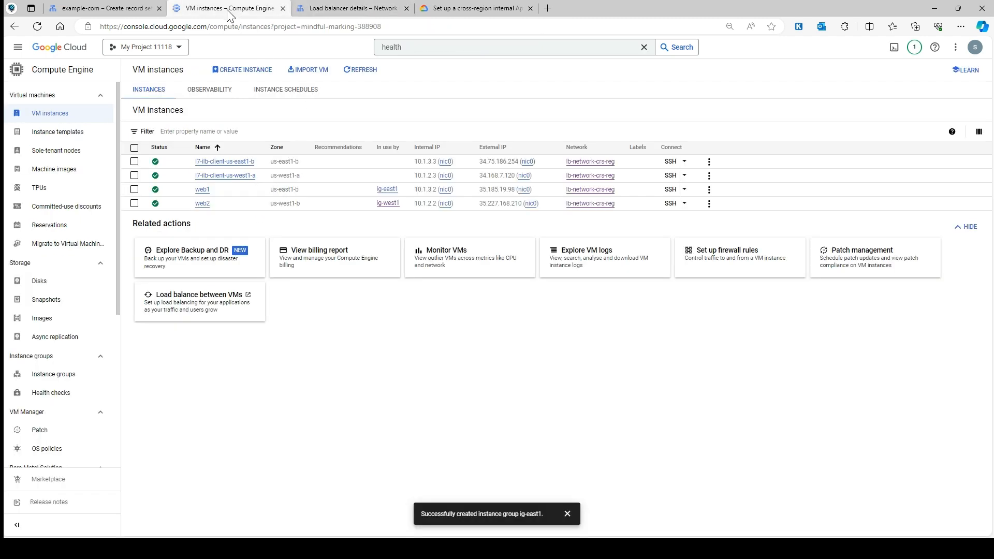
{"action": "left_click", "coordinate": [120, 8]}
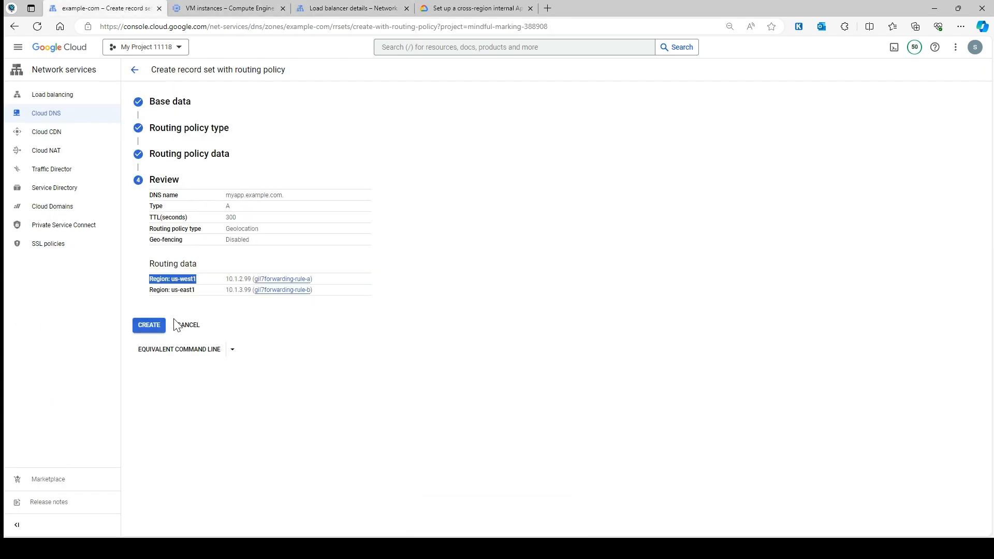
{"action": "left_click", "coordinate": [148, 325]}
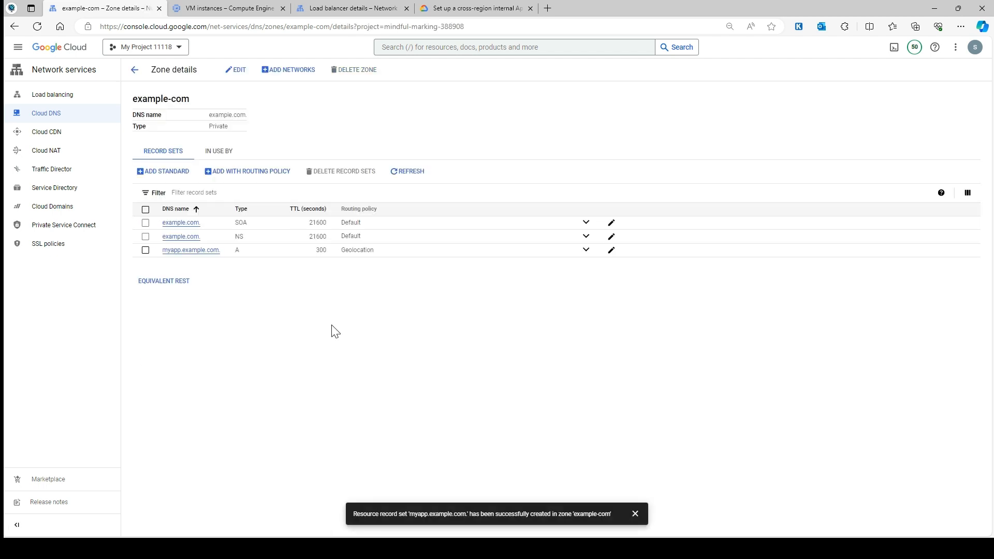
Copy the DNS name from the expanded myapp record, curl myapp.example.com from the us-east1 client, and compare with the VM and record details.
{"action": "left_click", "coordinate": [587, 250]}
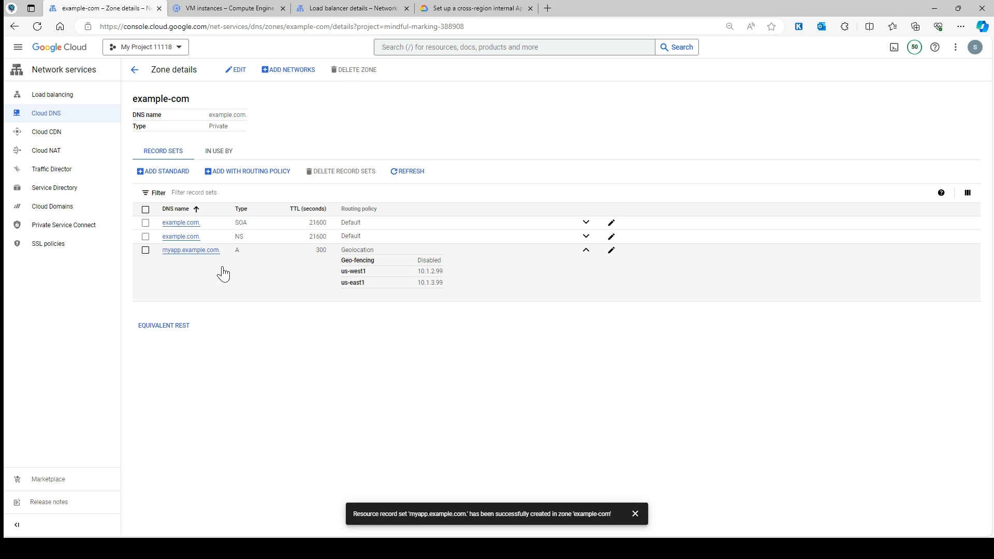
{"action": "left_click_drag", "start_coordinate": [223, 251], "coordinate": [160, 251]}
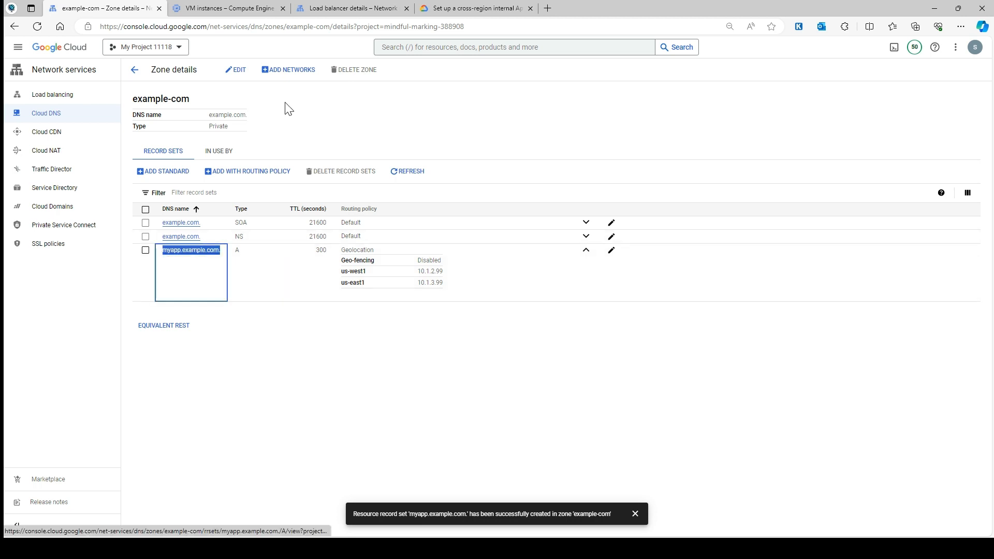
{"action": "left_click", "coordinate": [355, 15]}
{"action": "left_click", "coordinate": [266, 355]}
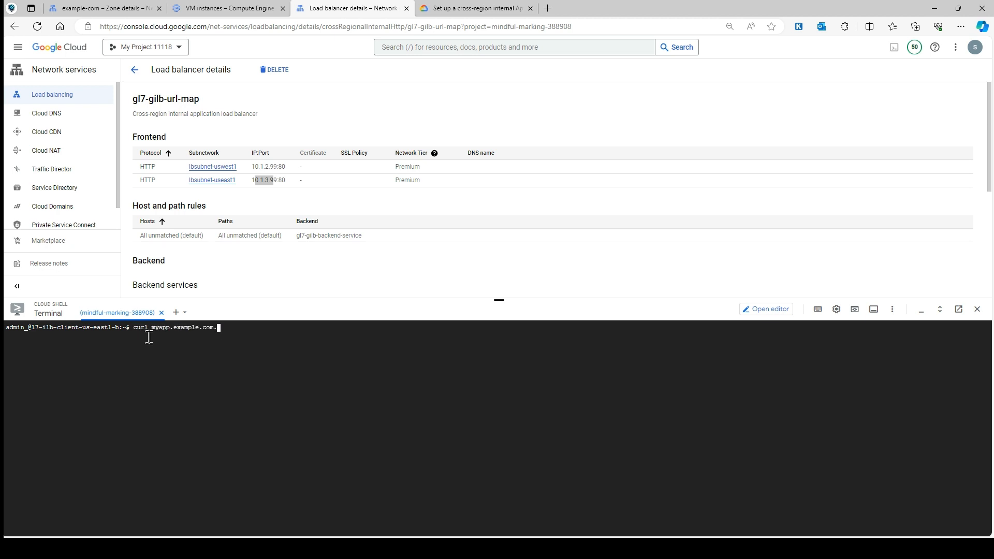
{"action": "key", "text": "BackSpace"}
{"action": "key", "text": "Return"}
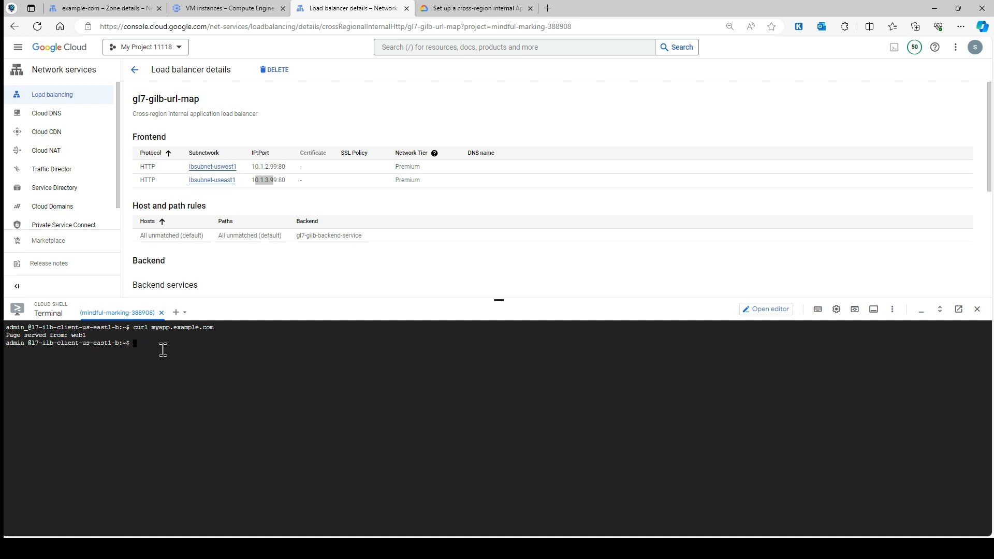
{"action": "left_click", "coordinate": [223, 10]}
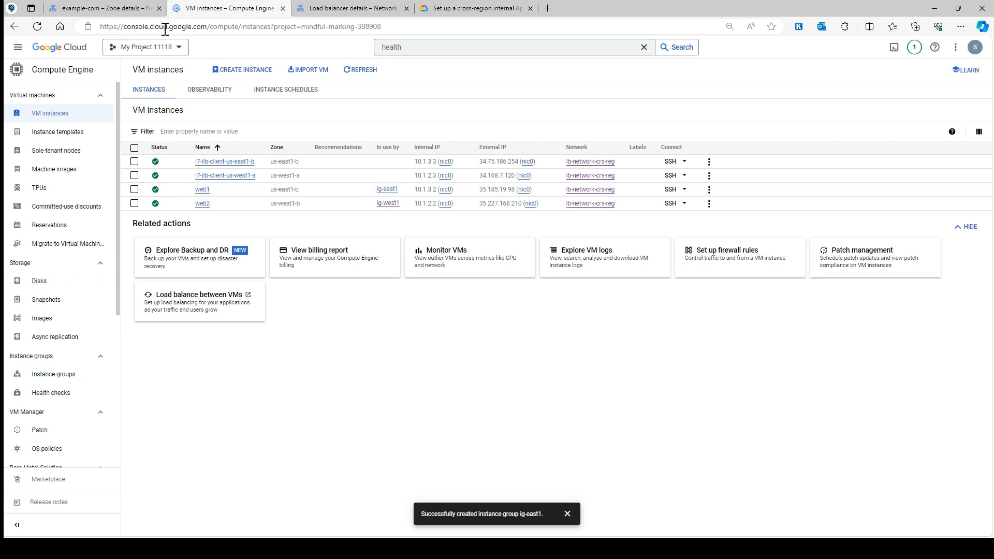
{"action": "left_click", "coordinate": [115, 11]}
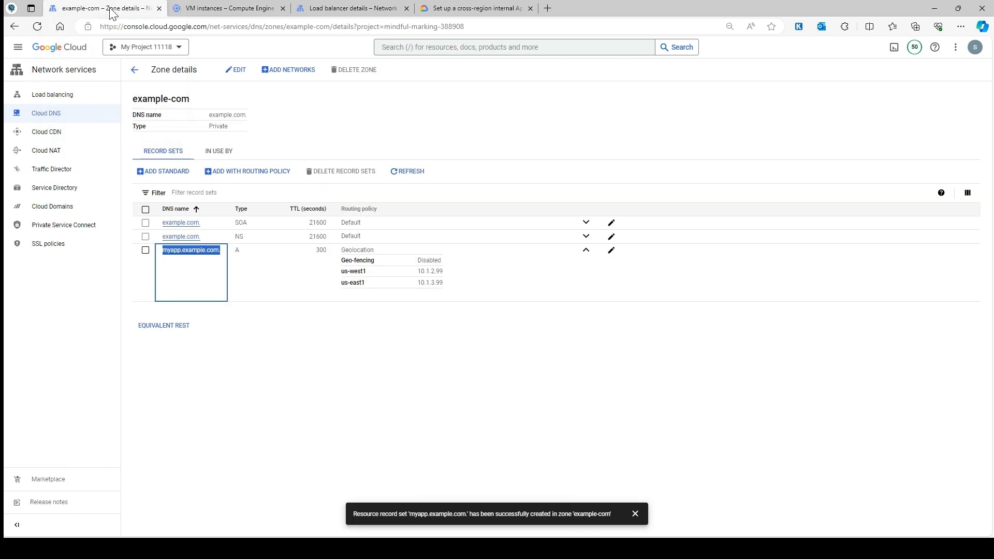
Exit the us-east1 client session and connect to l7-ilb-client-us-west1-a in zone us-west1-a using the guide's gcloud SSH command.
{"action": "left_click", "coordinate": [434, 10]}
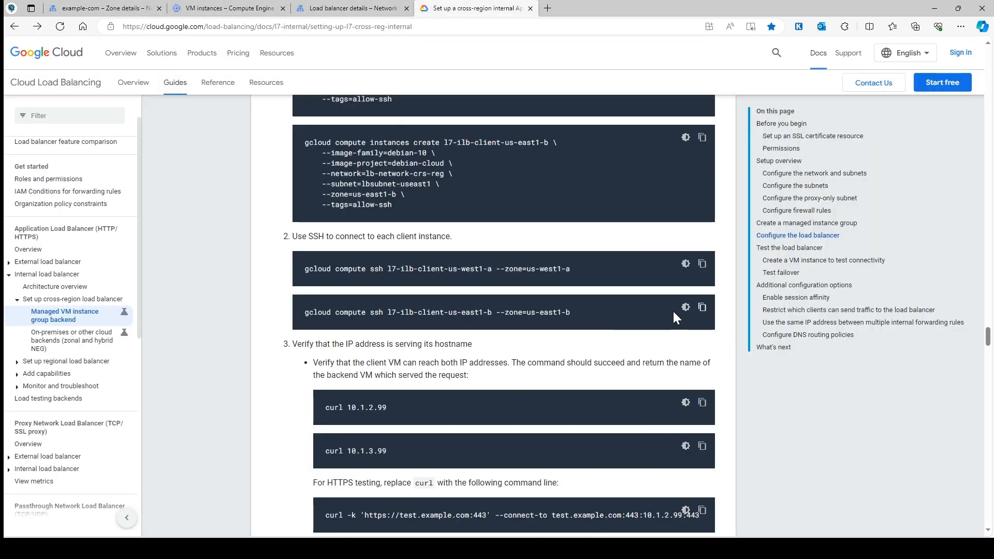
{"action": "left_click", "coordinate": [703, 264]}
{"action": "key", "text": "ctrl+shift+Tab"}
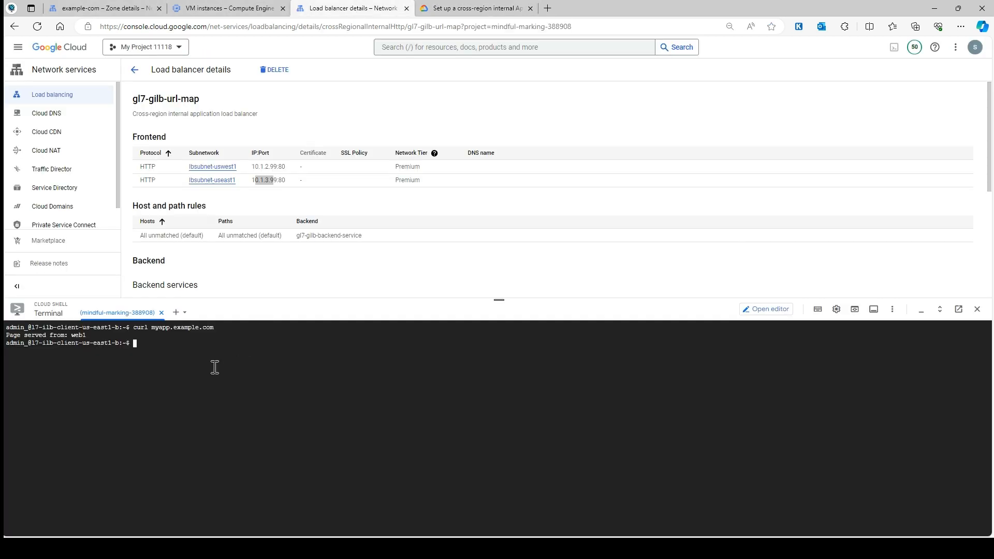
{"action": "type", "text": "exit"}
{"action": "key", "text": "Return"}
{"action": "key", "text": "ctrl+l"}
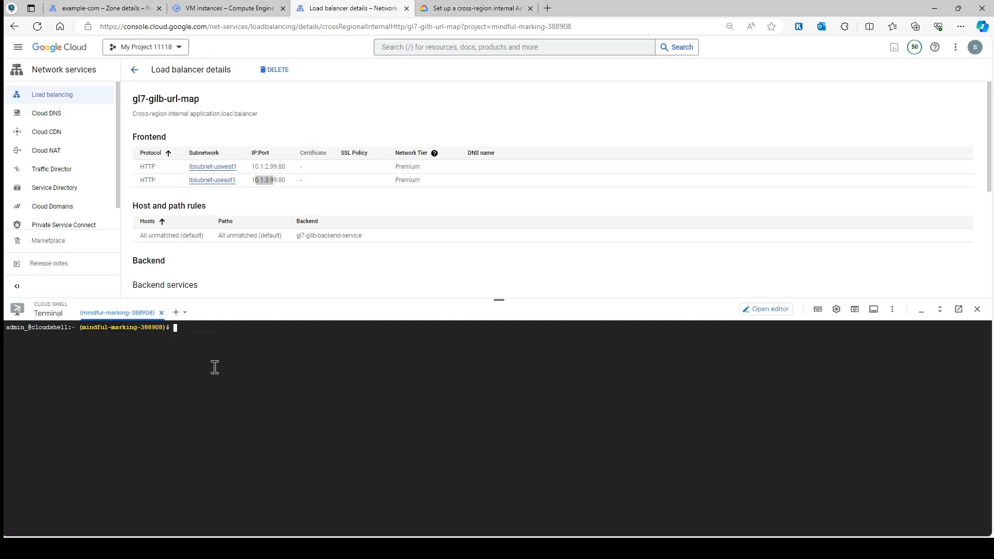
{"action": "key", "text": "ctrl+v"}
{"action": "key", "text": "Return"}
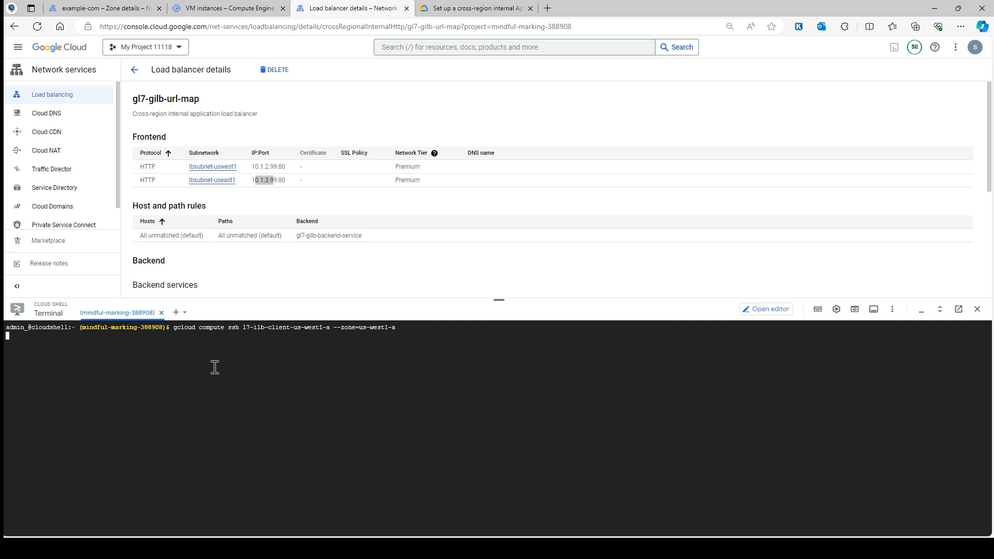
Clear the us-west1 client's terminal and run curl myapp.example.com.
{"action": "key", "text": "ctrl+l"}
{"action": "type", "text": "cu"}
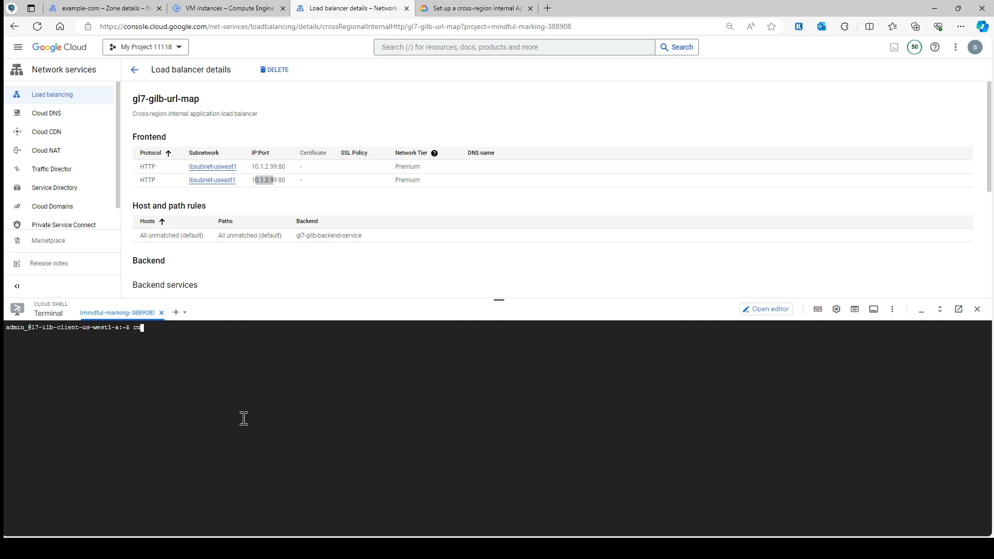
{"action": "type", "text": "rl myapp.example.com"}
{"action": "key", "text": "Return"}
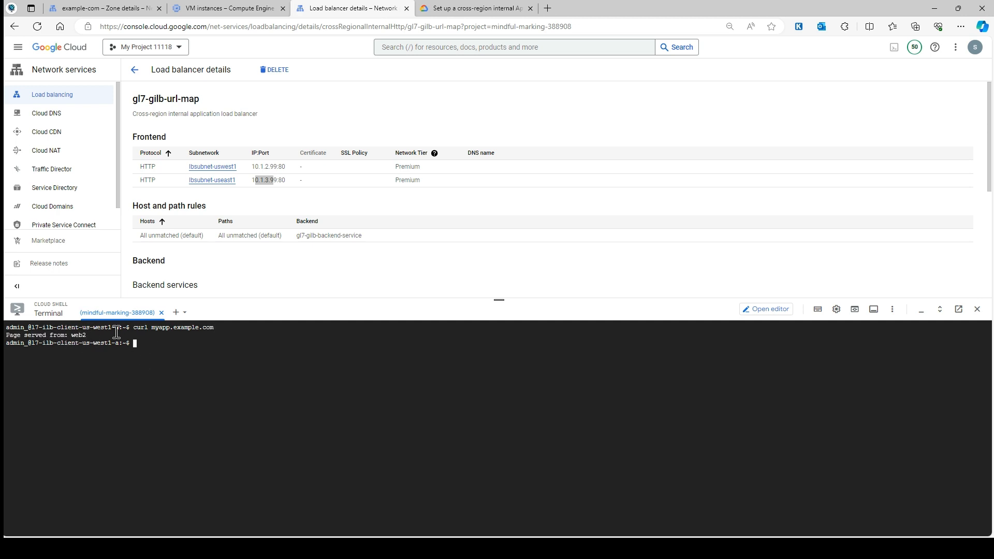
Open a browser SSH session to the web2 VM and check the status of its apache2 service.
{"action": "left_click", "coordinate": [213, 10]}
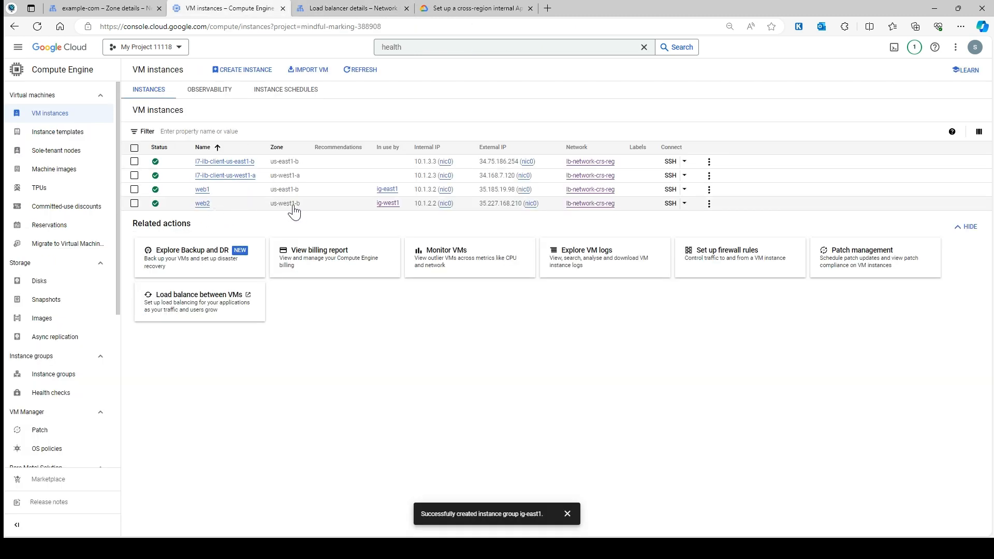
{"action": "left_click", "coordinate": [670, 204]}
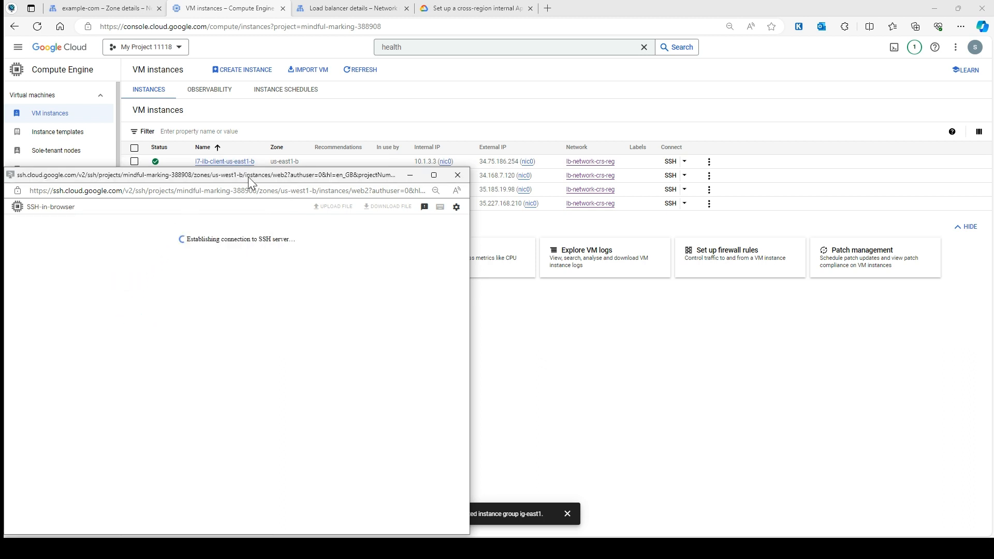
{"action": "left_click_drag", "start_coordinate": [247, 177], "coordinate": [432, 171]}
{"action": "key", "text": "ctrl+v"}
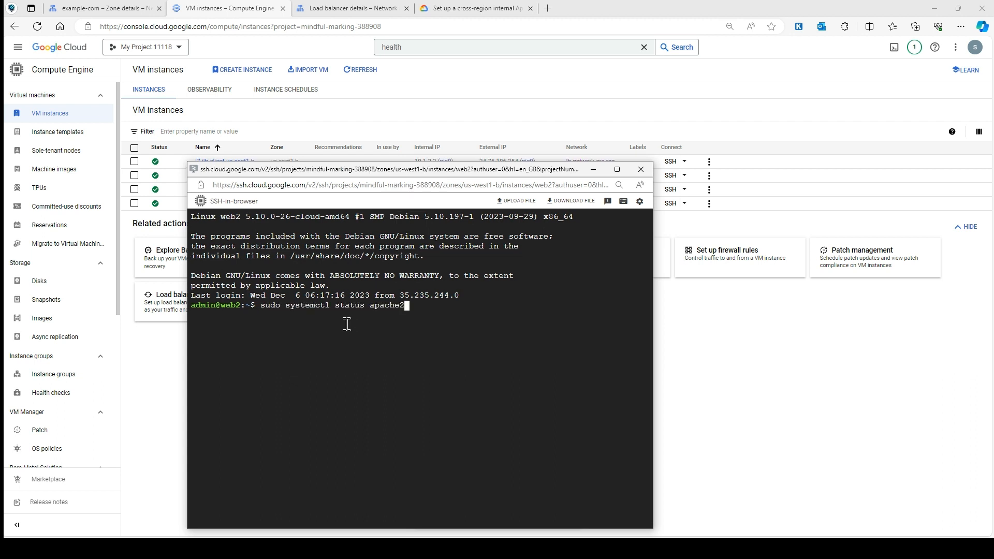
{"action": "key", "text": "Up"}
{"action": "key", "text": "Return"}
{"action": "key", "text": "Return"}
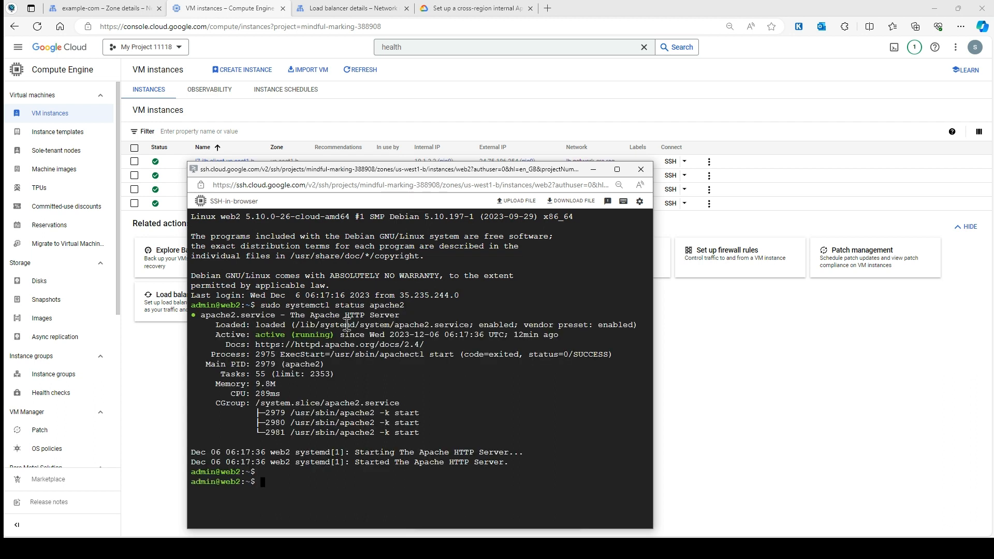
Stop the apache2 service on web2 with sudo systemctl stop apache2 and return to the VM instances list.
{"action": "key", "text": "Up"}
{"action": "key", "text": "Up"}
{"action": "key", "text": "Up"}
{"action": "key", "text": "Up"}
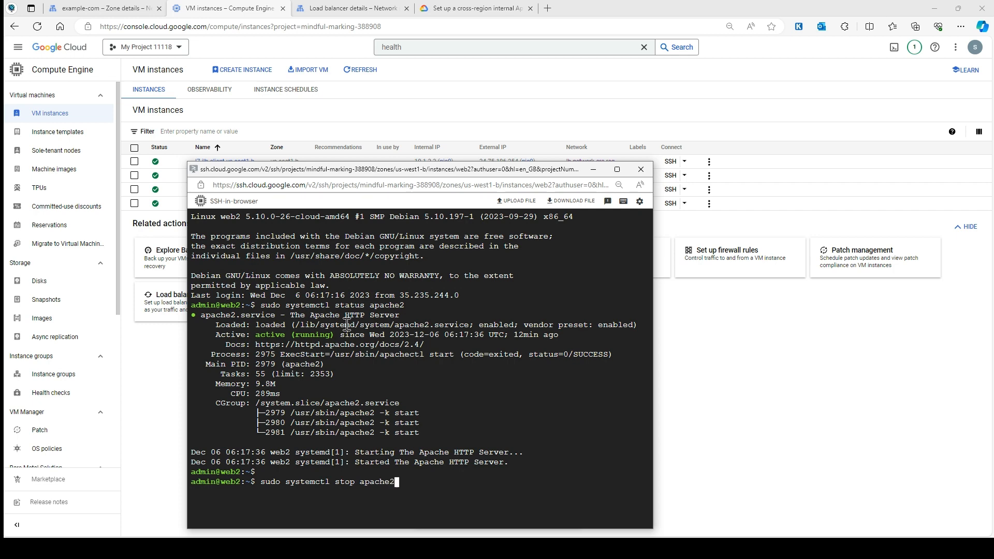
{"action": "key", "text": "Return"}
{"action": "left_click", "coordinate": [533, 64]}
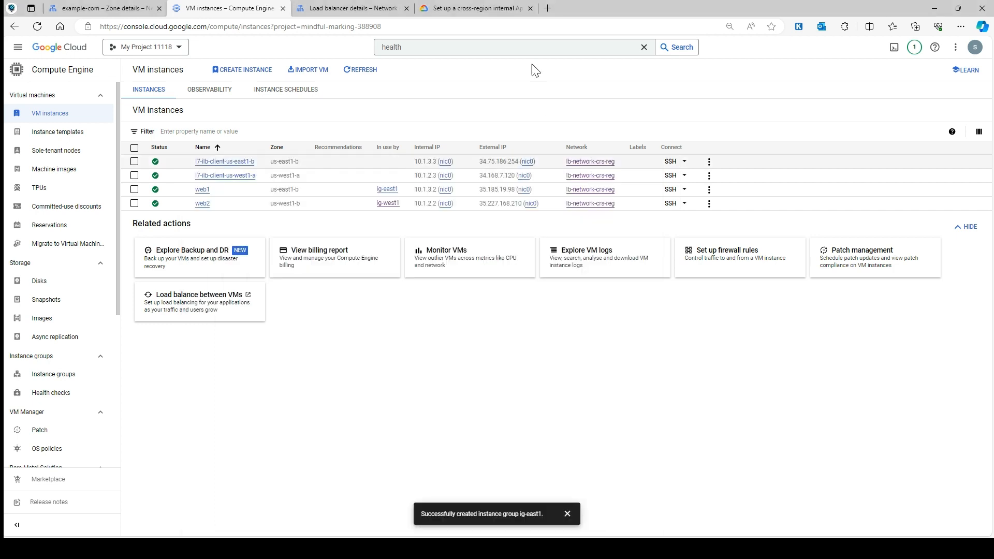
Test failover from the us-west1 client in Cloud Shell by running curl myapp.example.com, interrupting the prompt, and repeating the request.
{"action": "left_click", "coordinate": [482, 8]}
{"action": "left_click", "coordinate": [352, 8]}
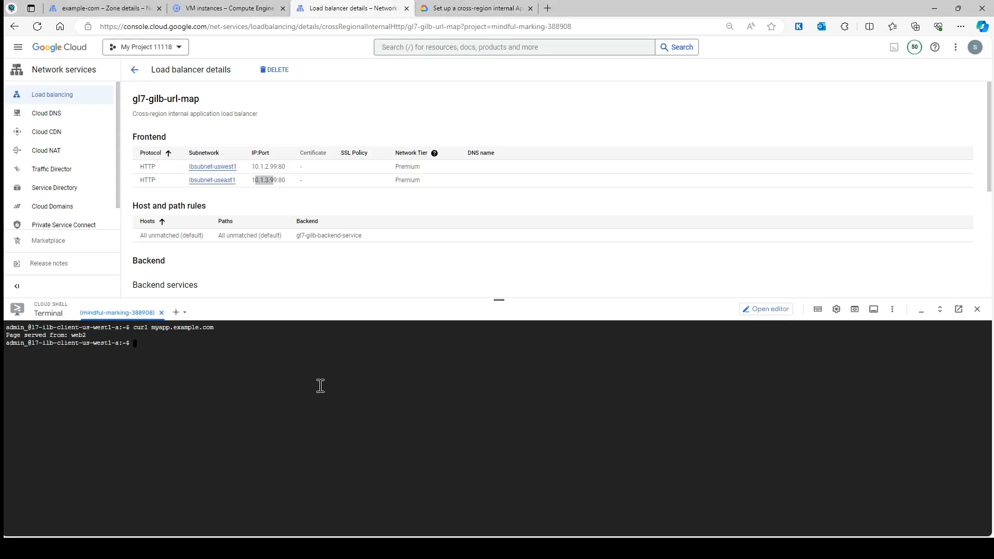
{"action": "key", "text": "Up"}
{"action": "key", "text": "Return"}
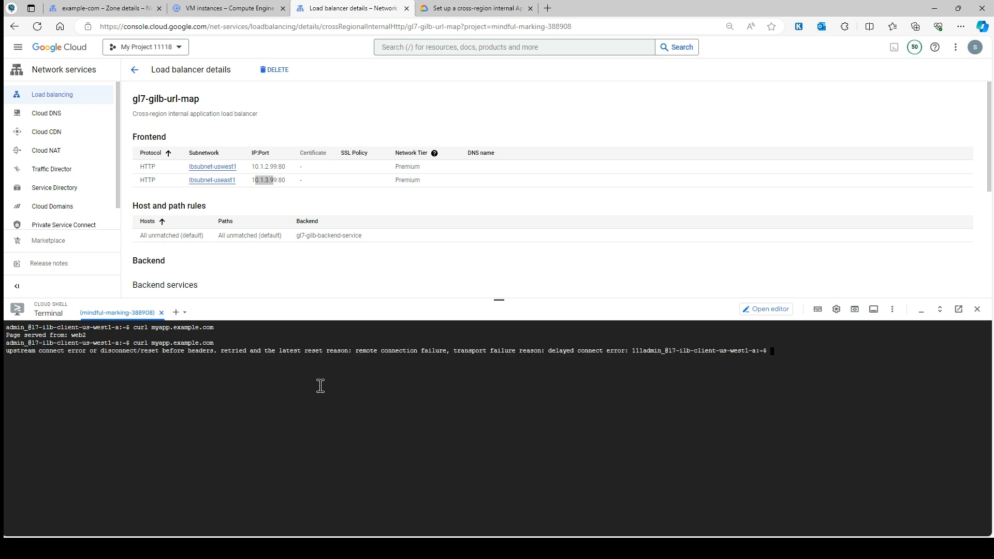
{"action": "key", "text": "ctrl+c"}
{"action": "key", "text": "ctrl+c"}
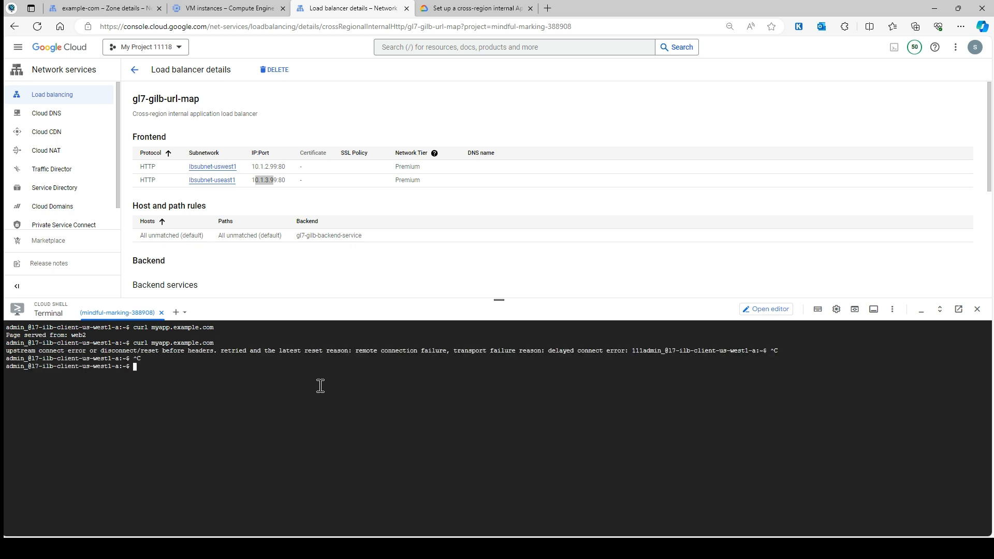
{"action": "key", "text": "Up"}
{"action": "key", "text": "Return"}
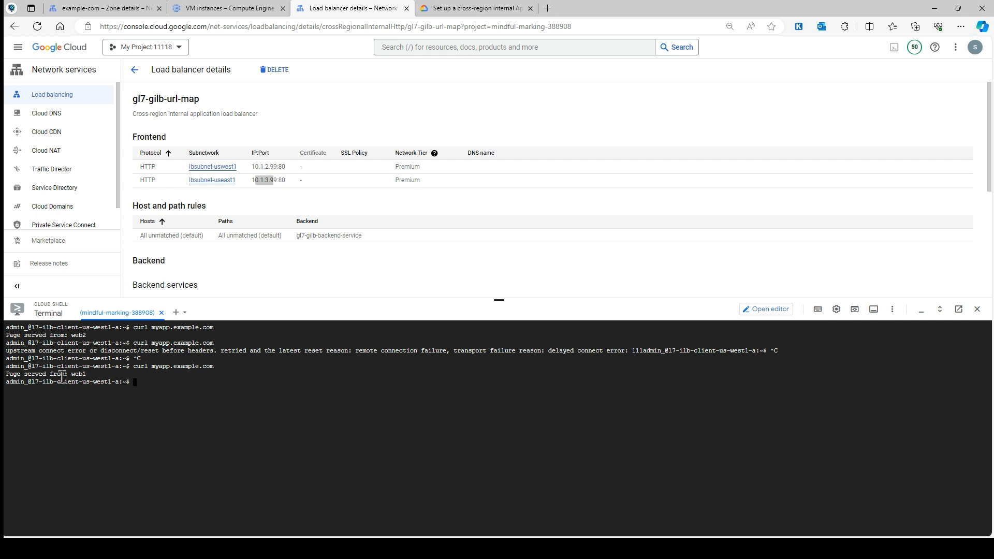
{"action": "left_click_drag", "start_coordinate": [85, 374], "coordinate": [5, 374]}
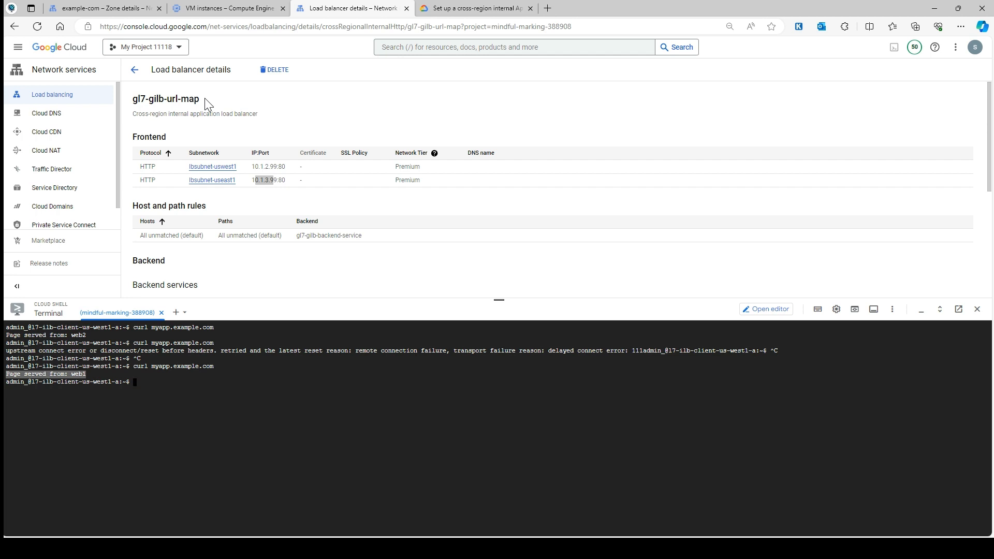
Review the gl7-gilb-backend-service details of the load balancer and enlarge the Cloud Shell terminal slightly.
{"action": "scroll", "coordinate": [260, 160], "scroll_direction": "down", "scroll_amount": 1}
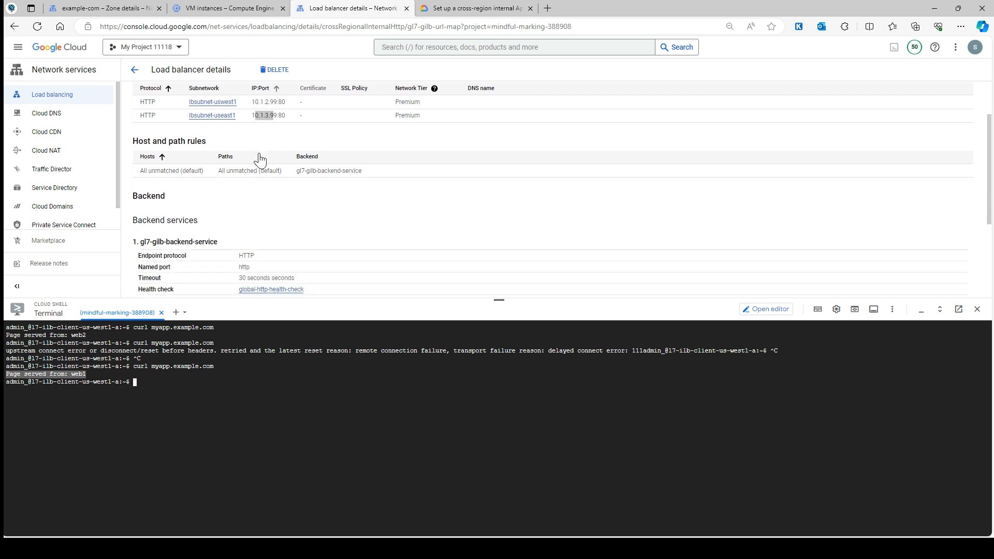
{"action": "scroll", "coordinate": [260, 159], "scroll_direction": "down", "scroll_amount": 1}
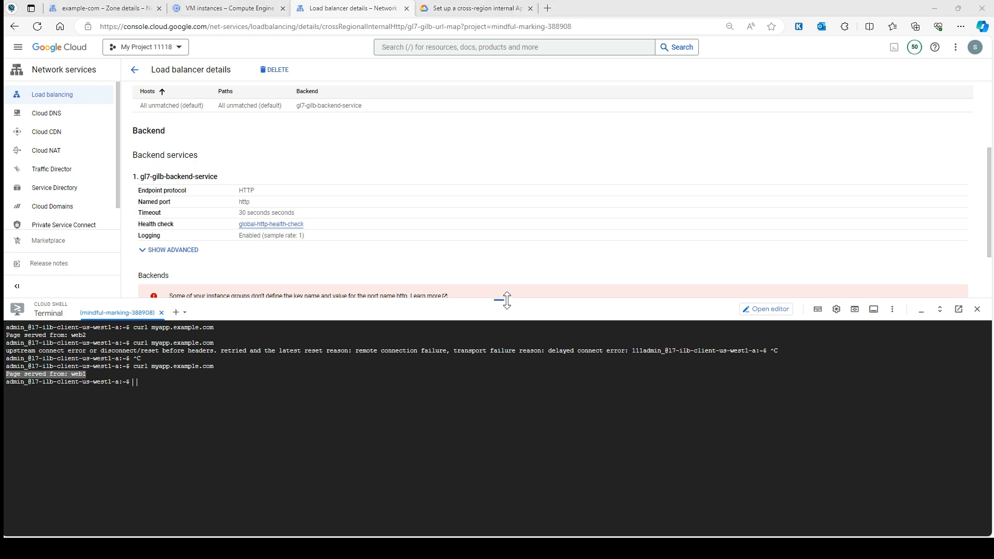
{"action": "left_click_drag", "start_coordinate": [503, 299], "coordinate": [501, 274]}
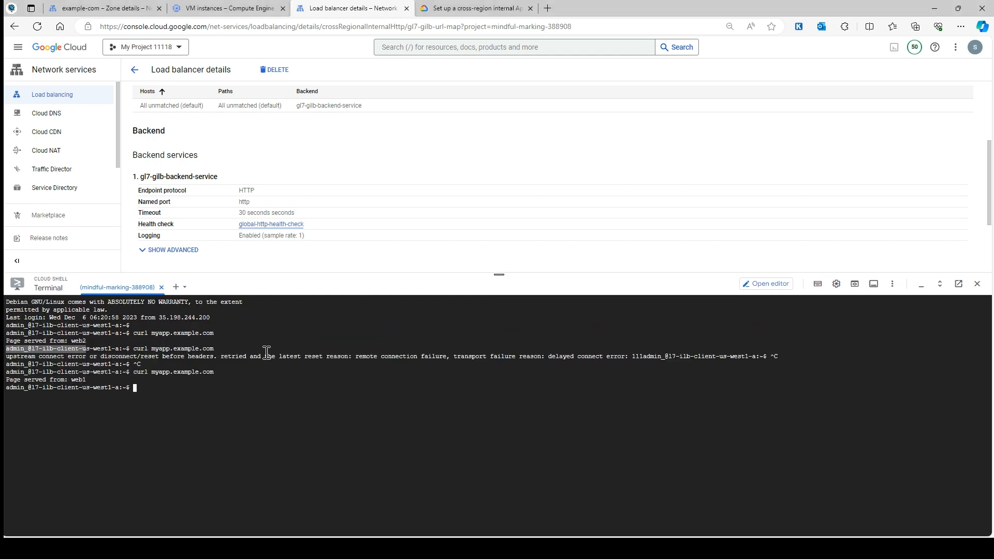
{"action": "left_click", "coordinate": [225, 394]}
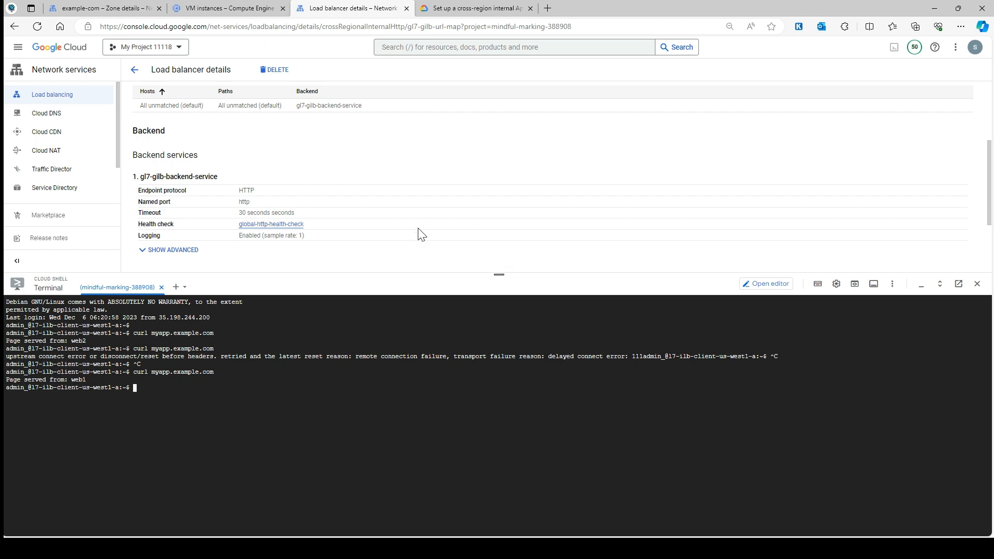
Return to the cross-region load balancer setup guide and review the forwarding rule commands above the load balancer testing section.
{"action": "left_click", "coordinate": [469, 10]}
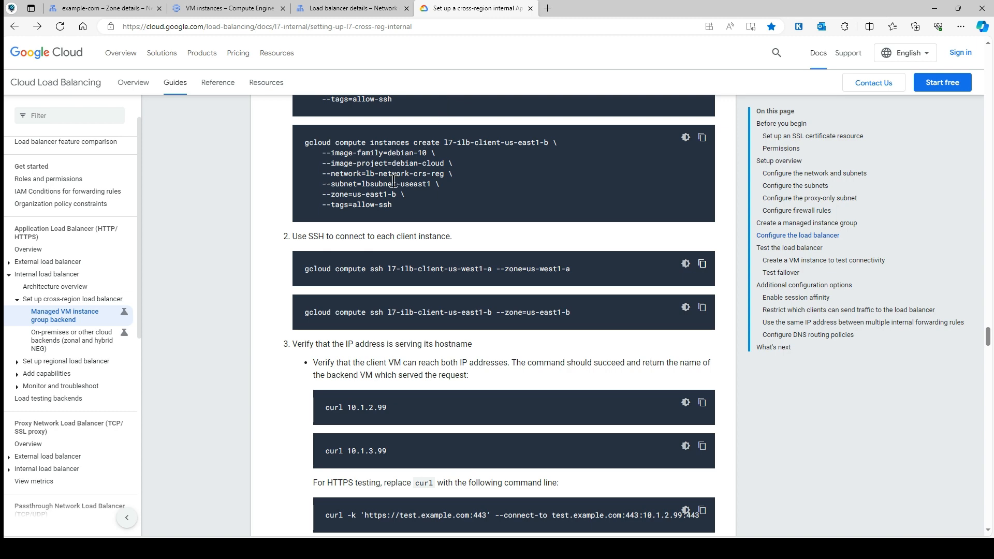
{"action": "scroll", "coordinate": [331, 402], "scroll_direction": "up", "scroll_amount": 7}
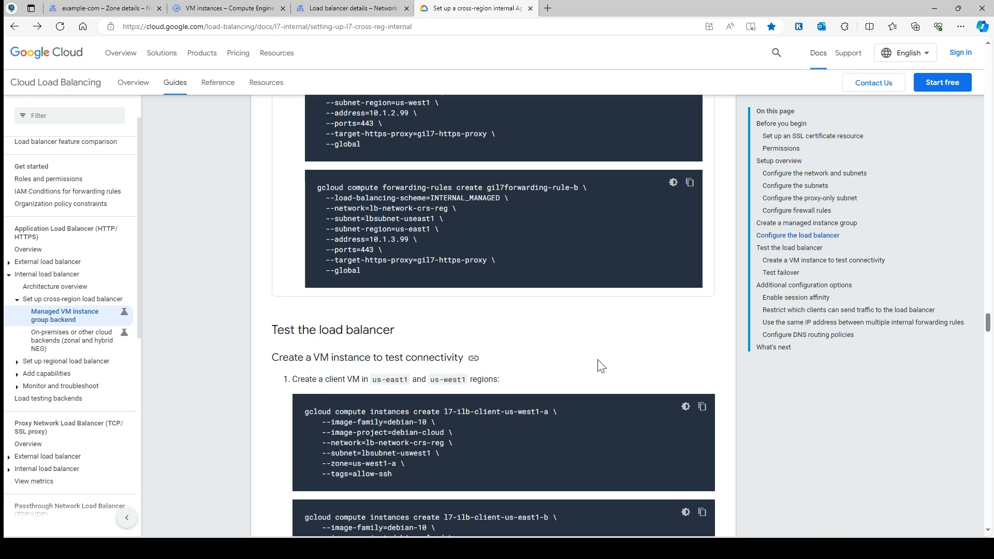
{"action": "scroll", "coordinate": [599, 366], "scroll_direction": "up", "scroll_amount": 1}
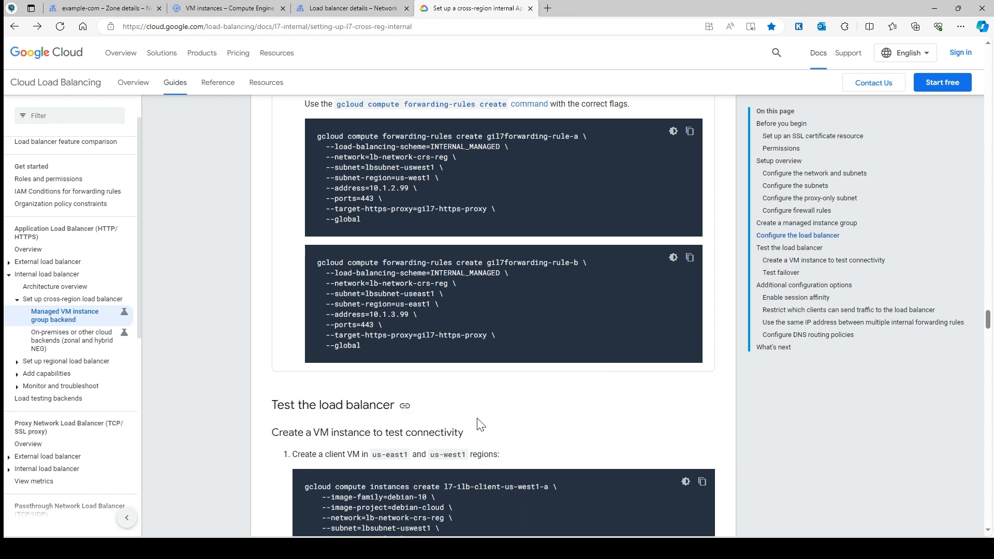